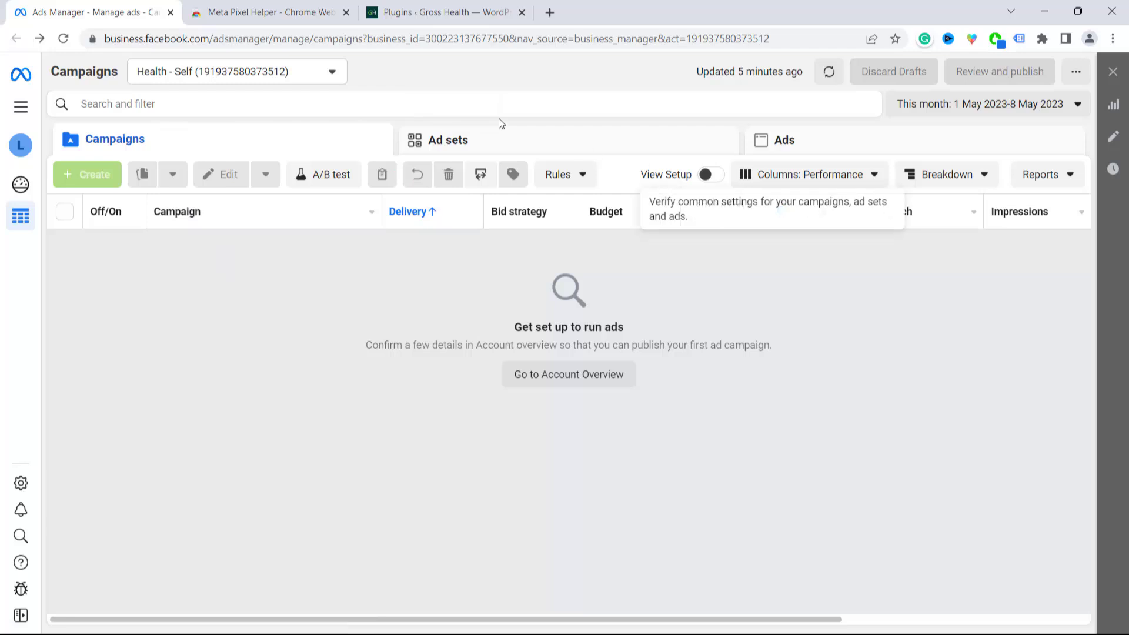
Open Events Manager and connect a new data source of the Web type.
click(22, 108)
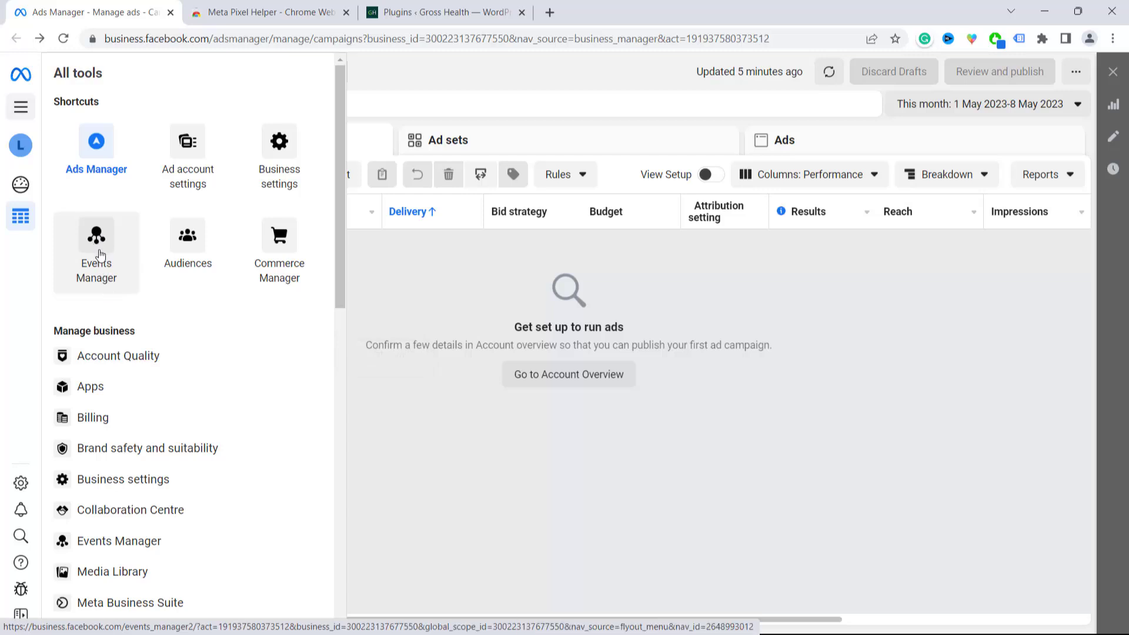
click(97, 247)
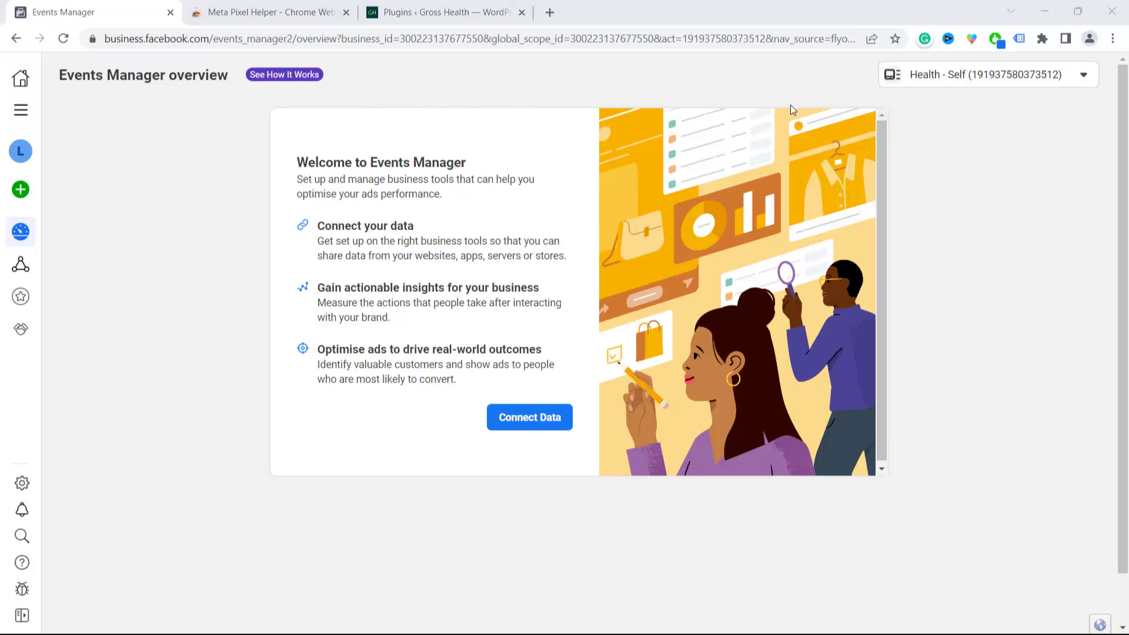
click(530, 417)
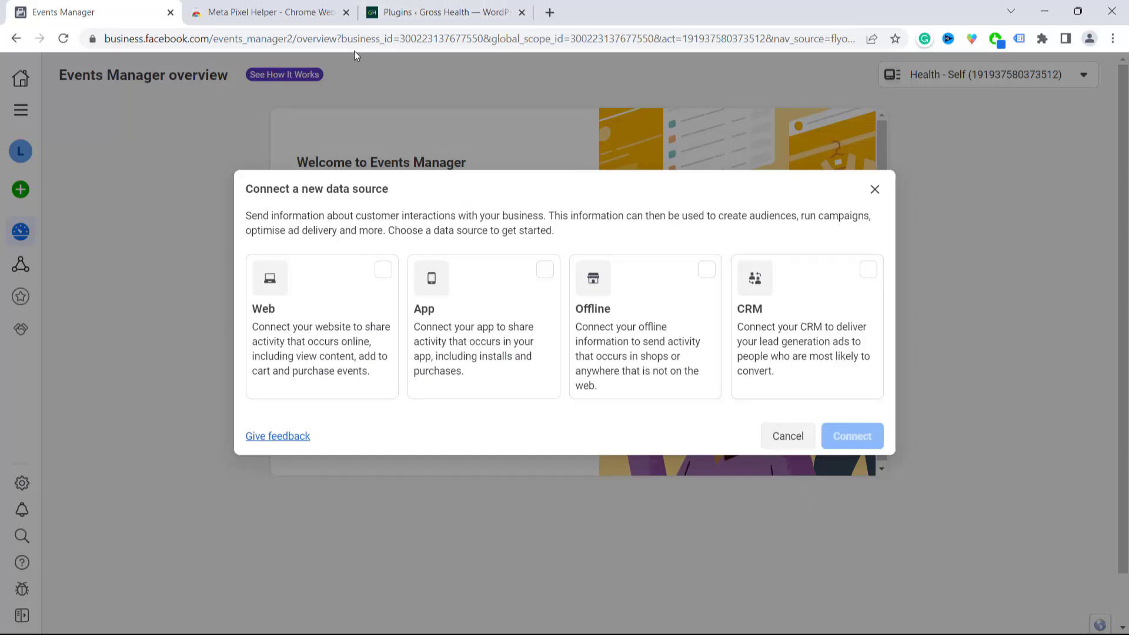
click(313, 293)
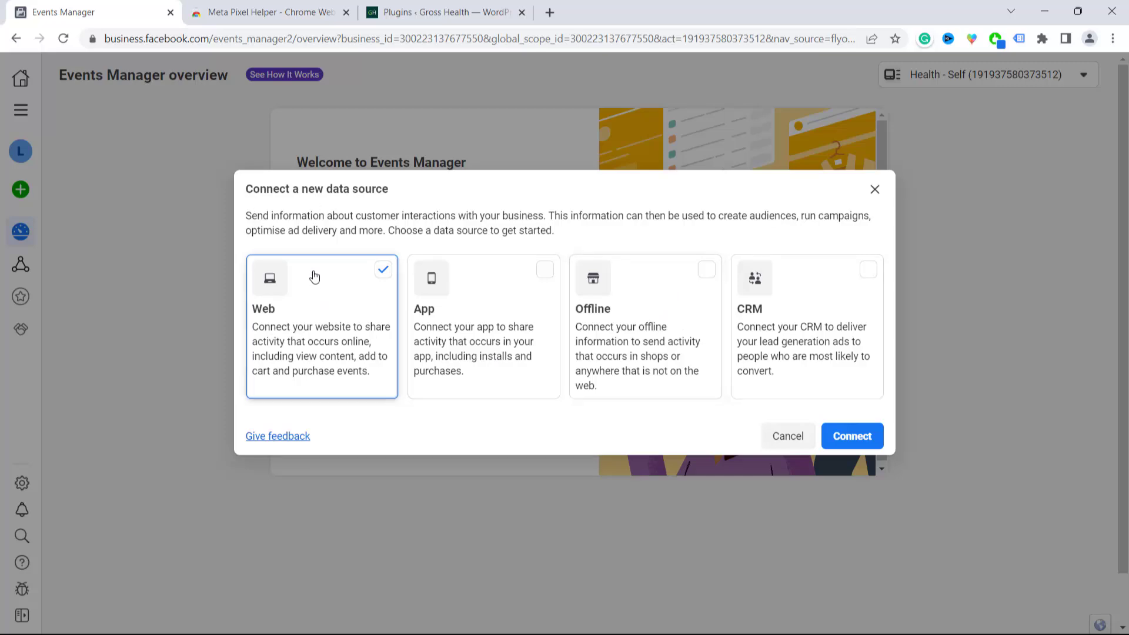
click(851, 436)
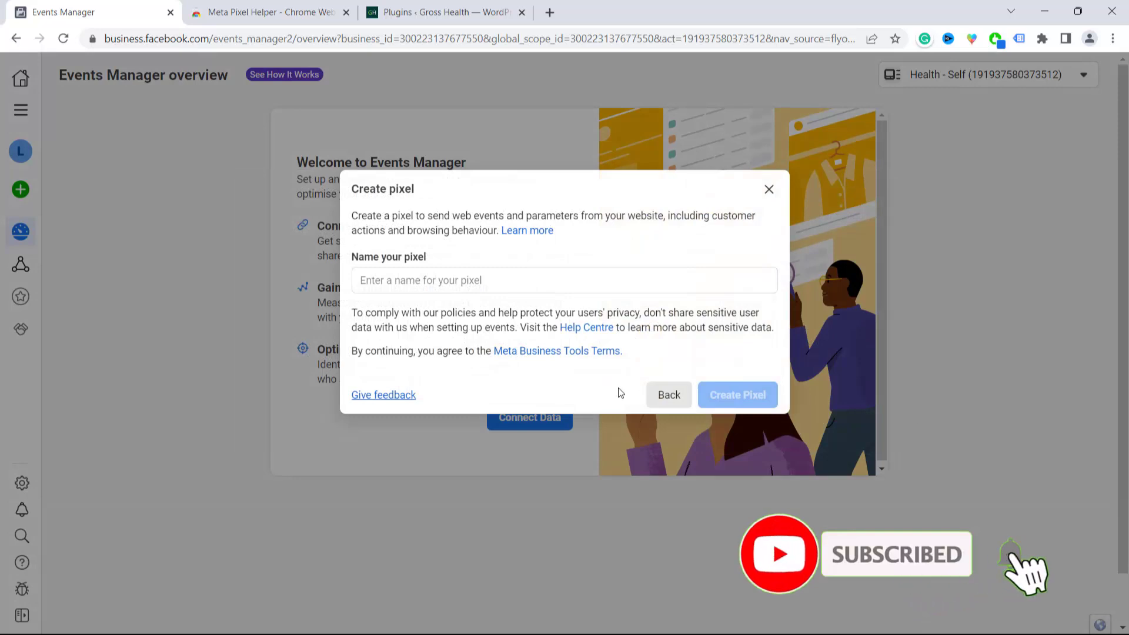
Name the new pixel "GH Pixel" and create it.
click(410, 281)
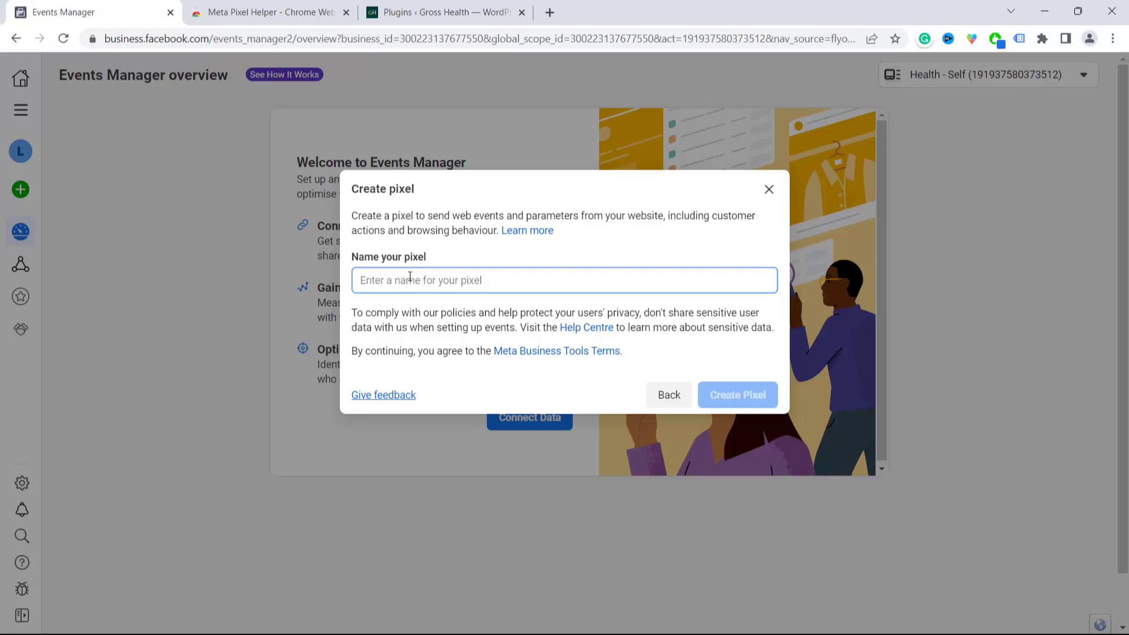
text(GH Pixel)
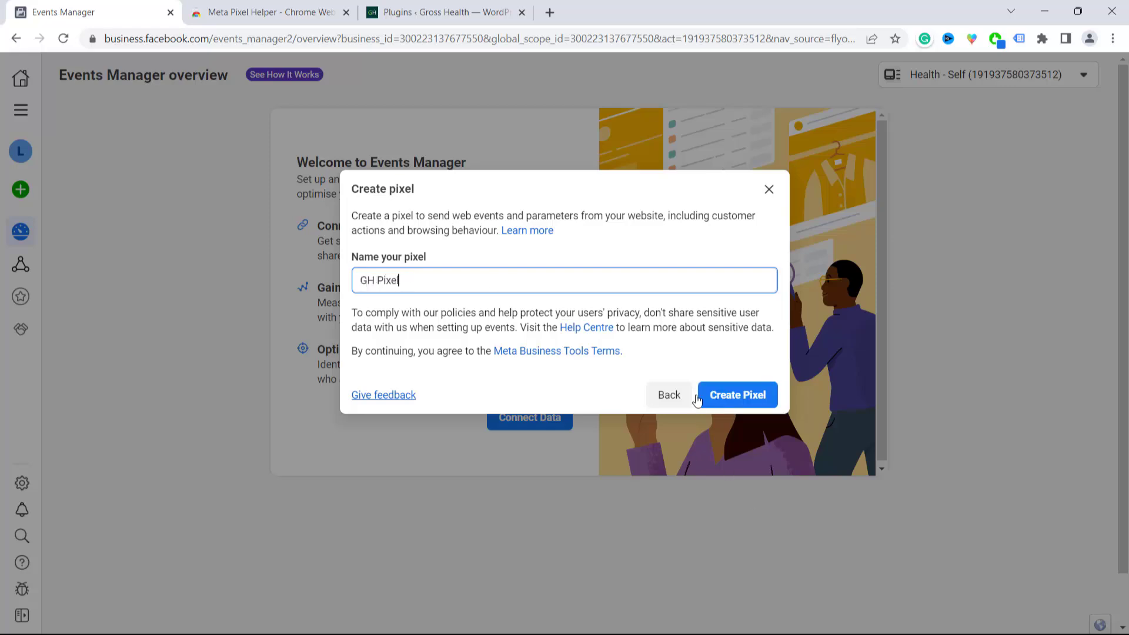
click(737, 398)
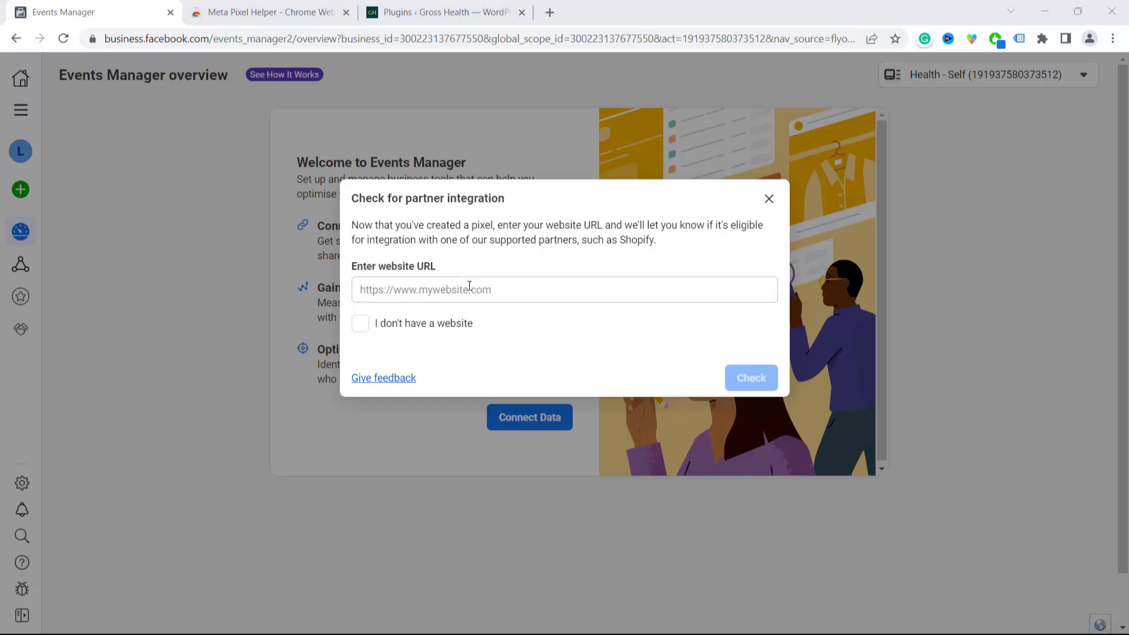
Bypass the partner integration check with "I don't have a website" and choose "Meta pixel only" as the connection method.
click(437, 290)
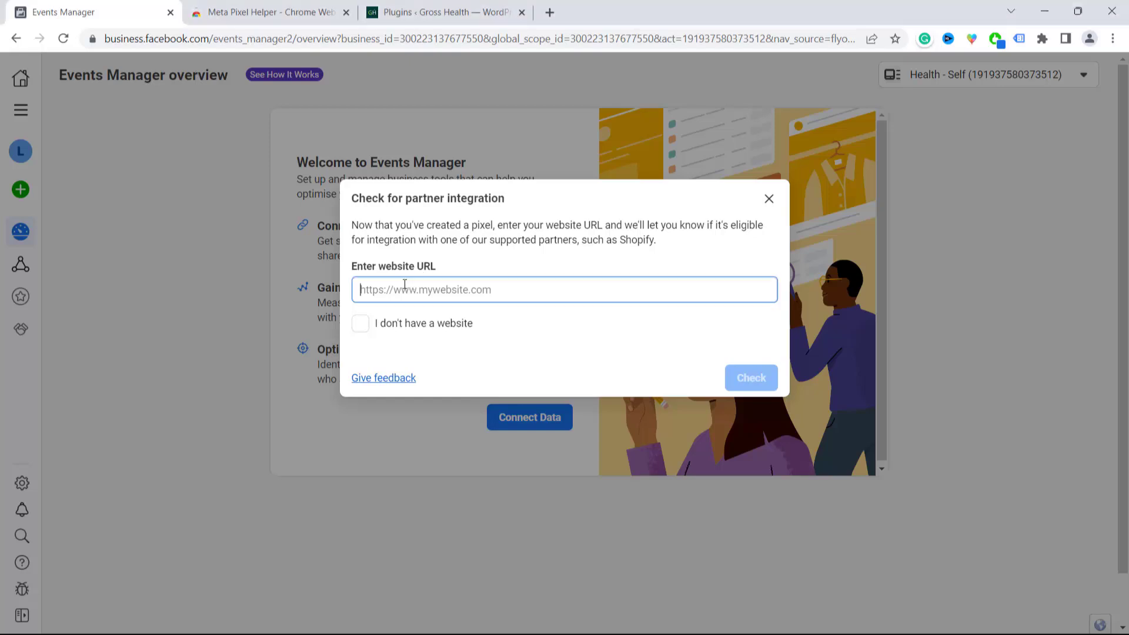
click(361, 328)
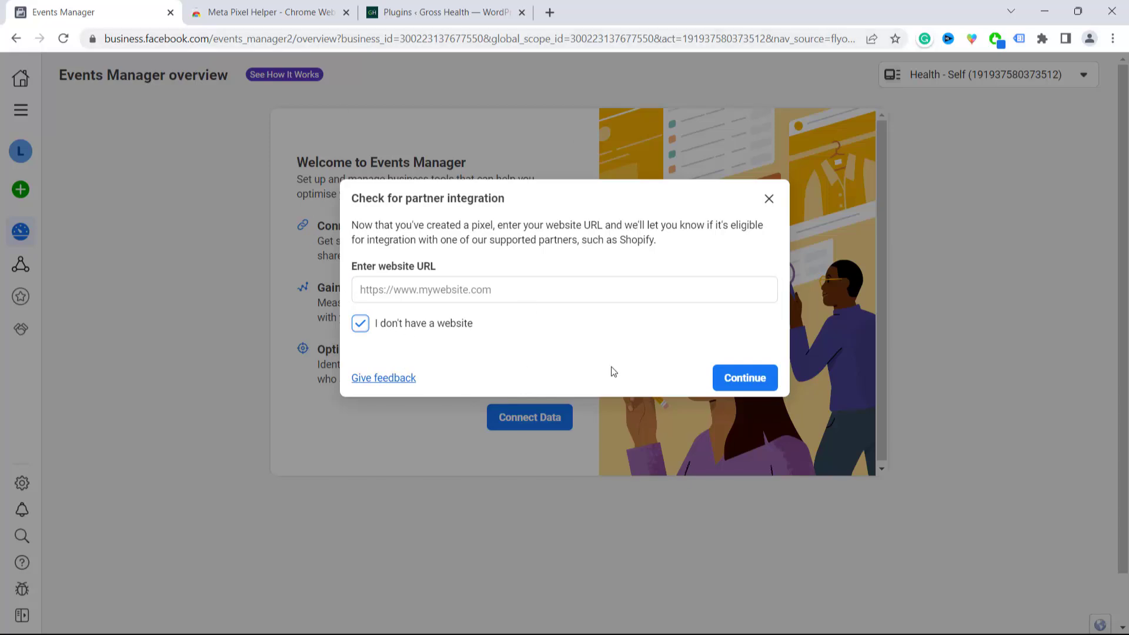
click(745, 380)
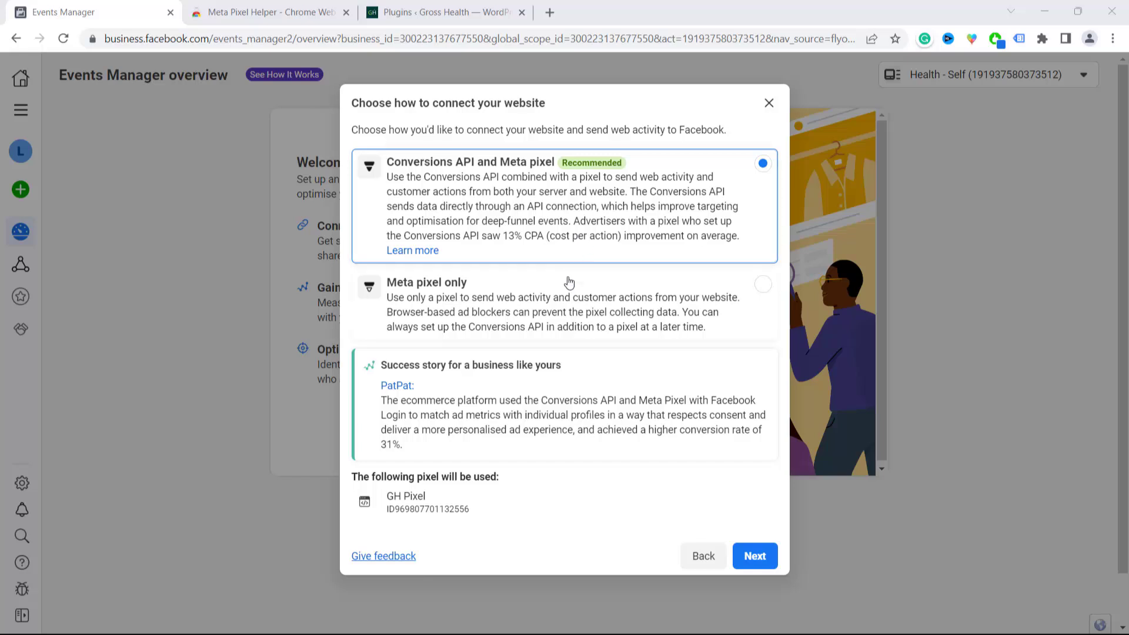
click(432, 302)
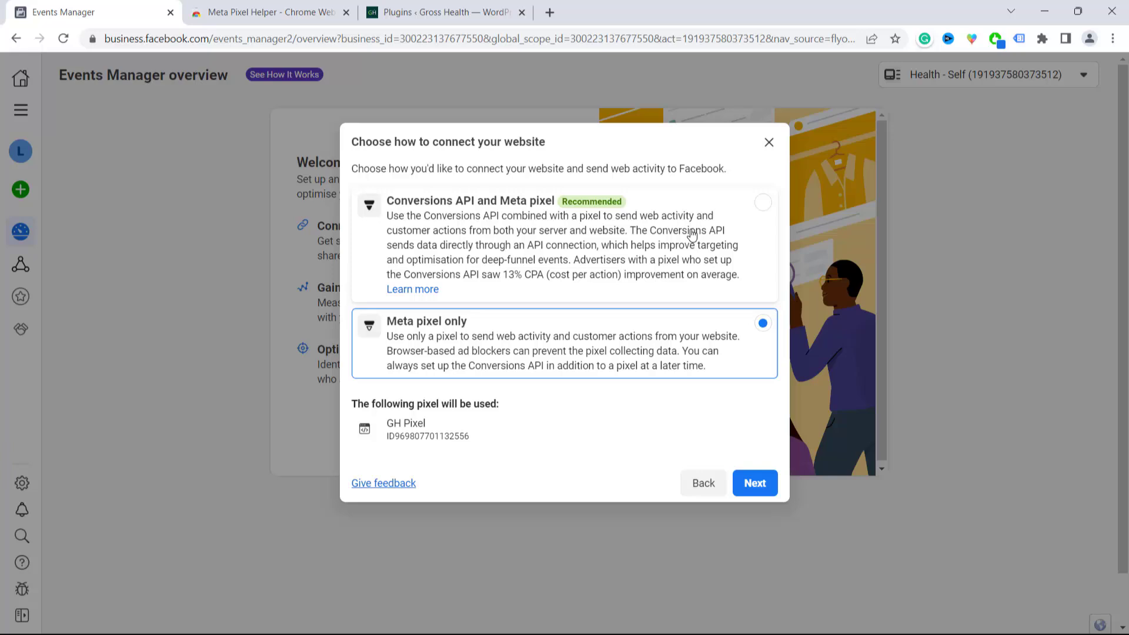
click(756, 483)
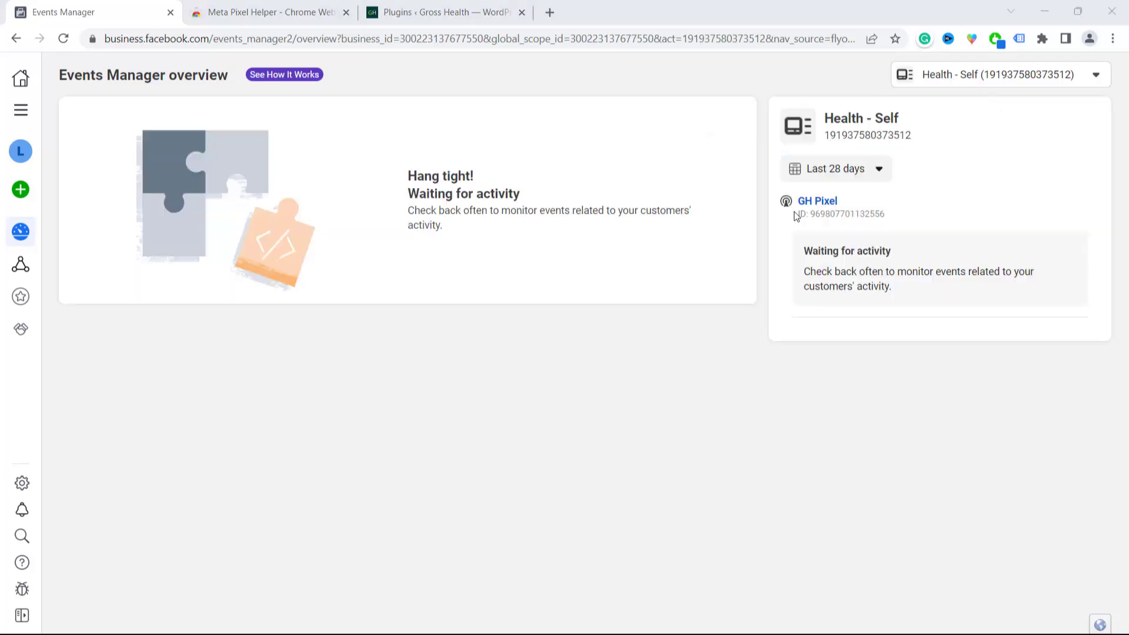
Open the GH Pixel data source and review its test events, diagnostics and change history.
click(823, 201)
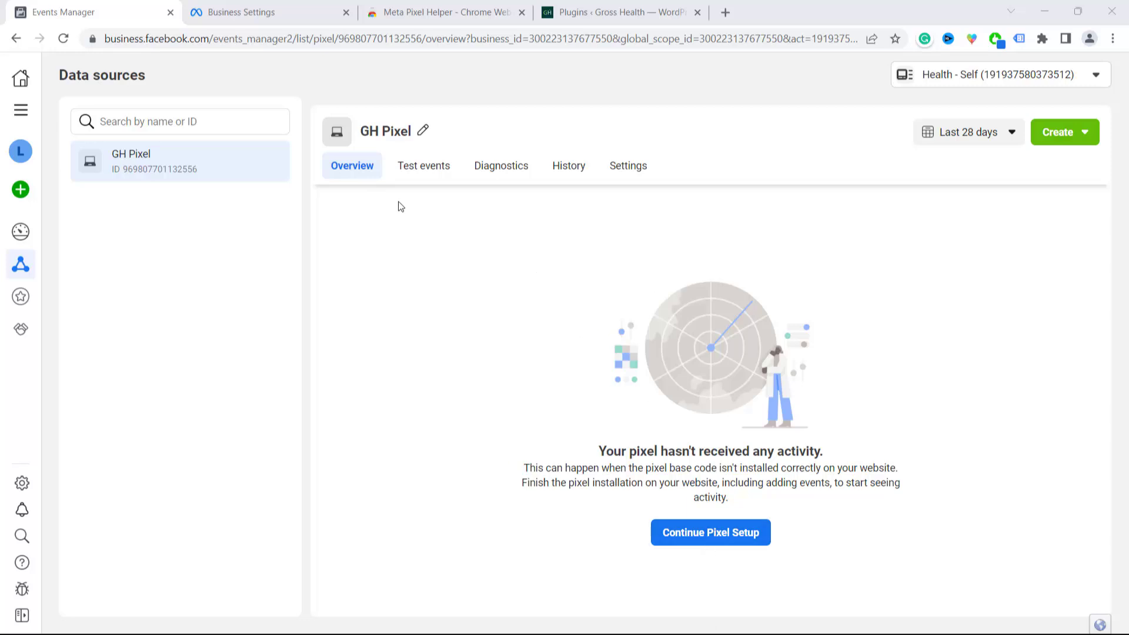
click(423, 165)
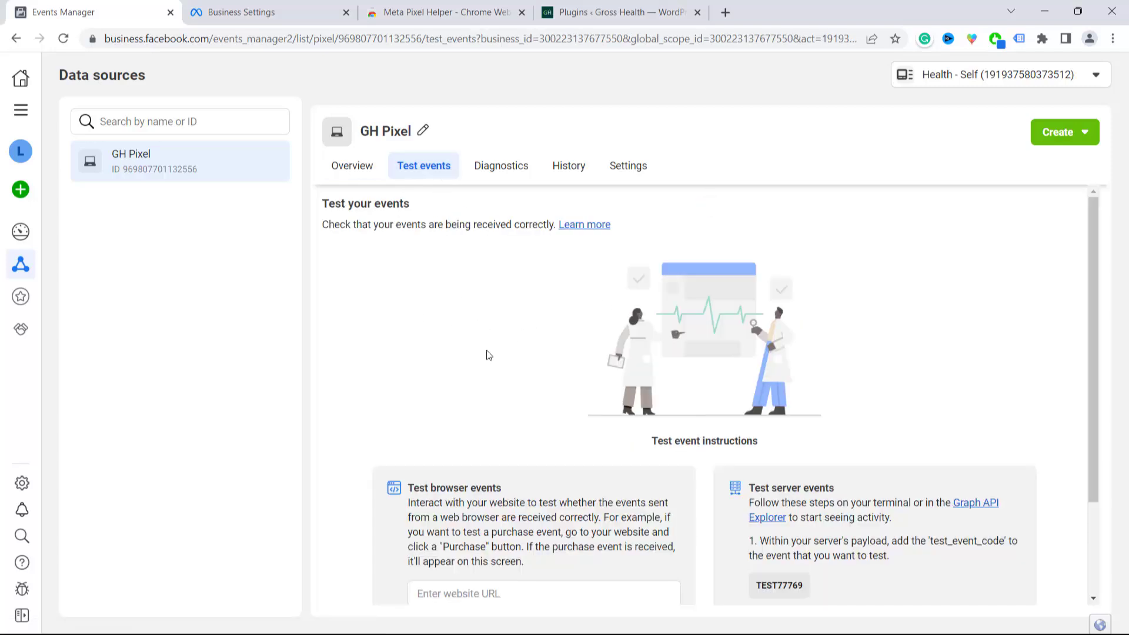
scroll(549, 361, down, 2)
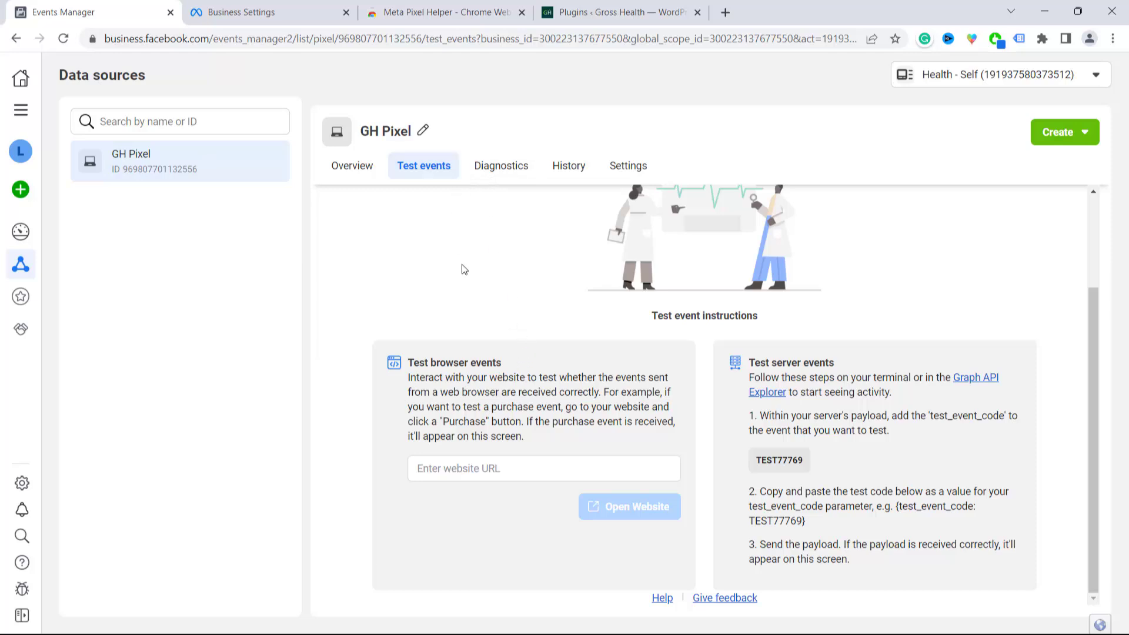
click(511, 167)
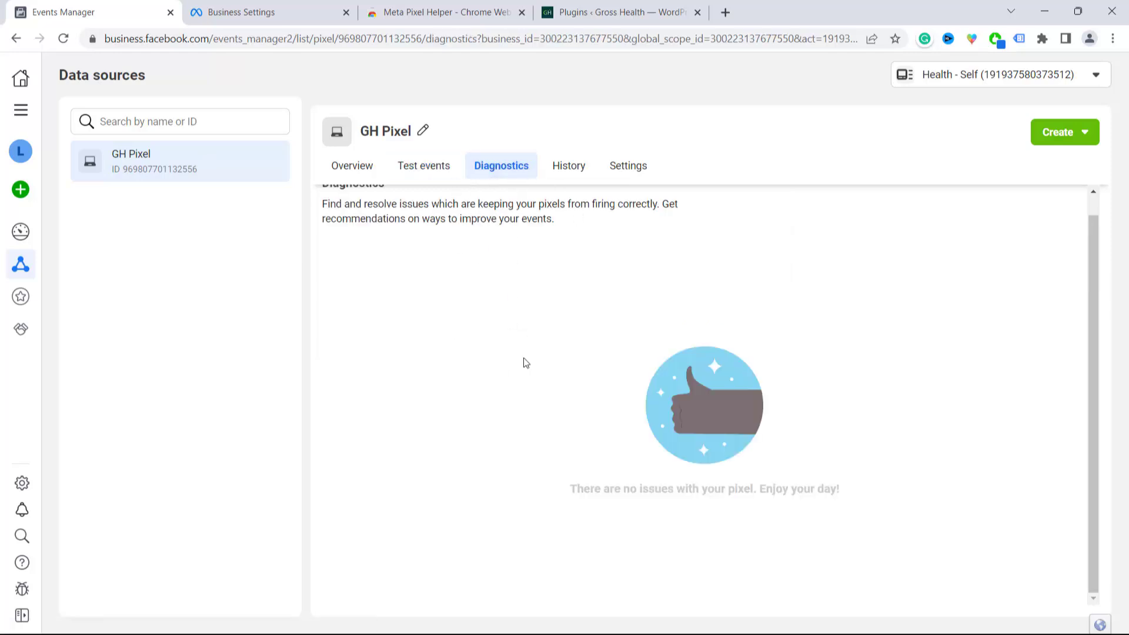
click(568, 166)
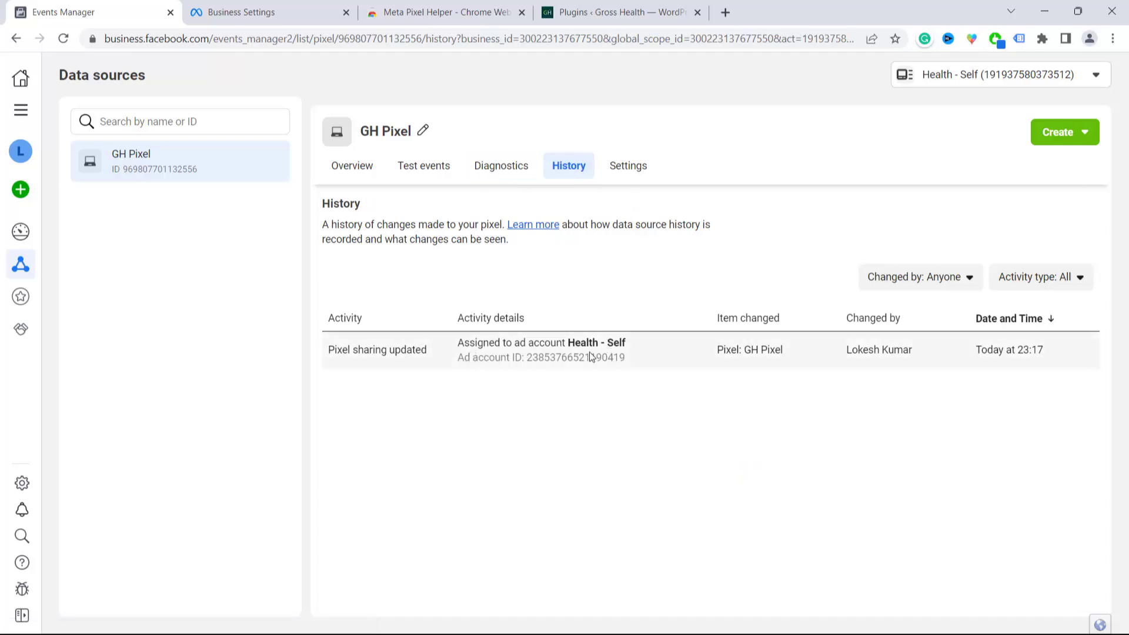
Open the GH Pixel settings and examine the pixel details and sharing options.
click(638, 165)
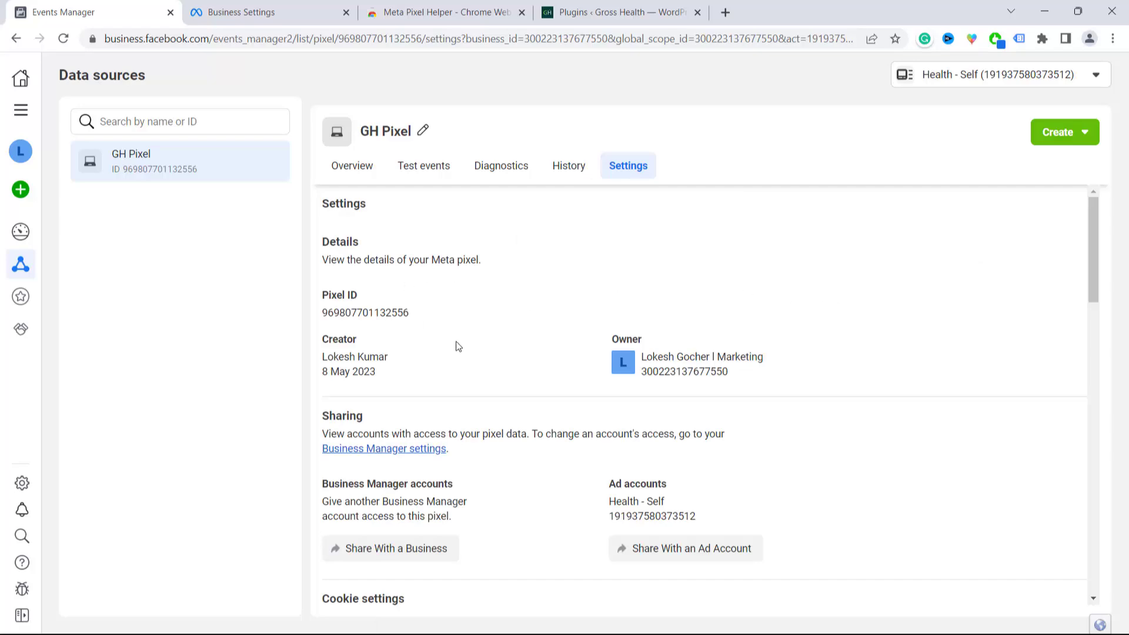
scroll(467, 344, down, 5)
scroll(476, 343, up, 5)
scroll(477, 344, down, 4)
scroll(577, 373, up, 3)
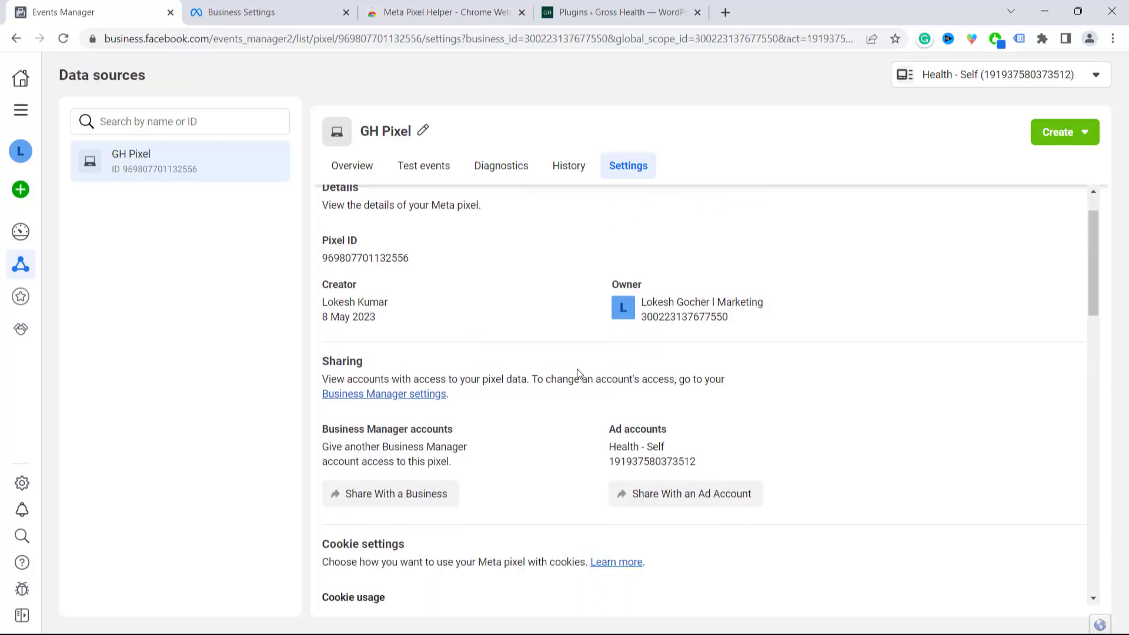
scroll(578, 369, down, 1)
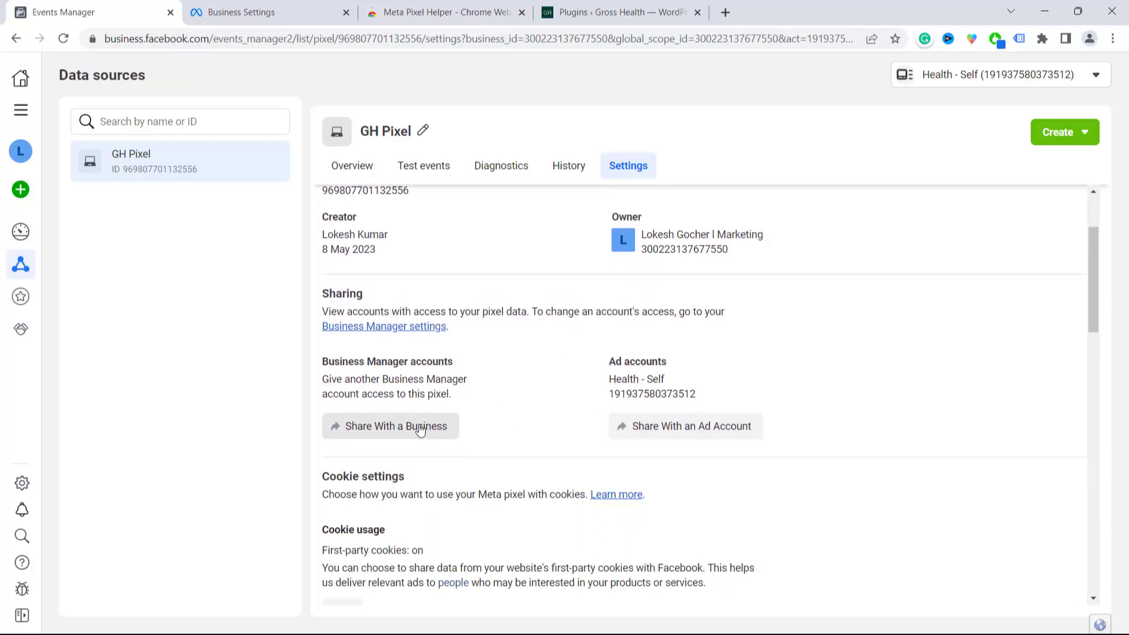
scroll(458, 317, up, 2)
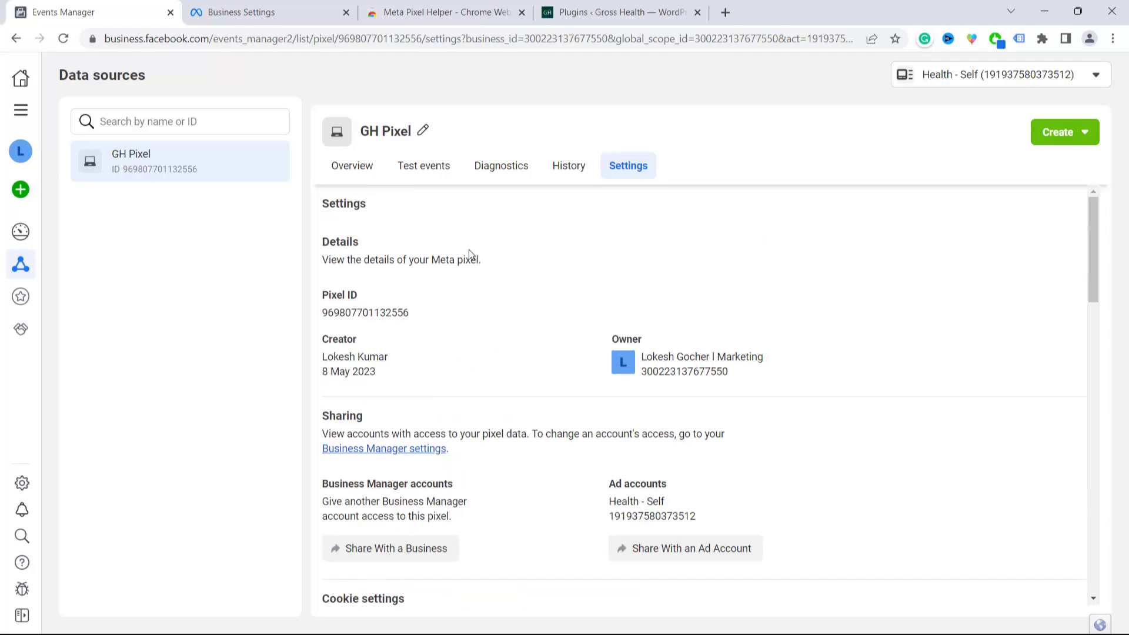
Review the pixel's cookie, automatic advanced matching, event setup and Conversions API settings.
scroll(482, 253, down, 4)
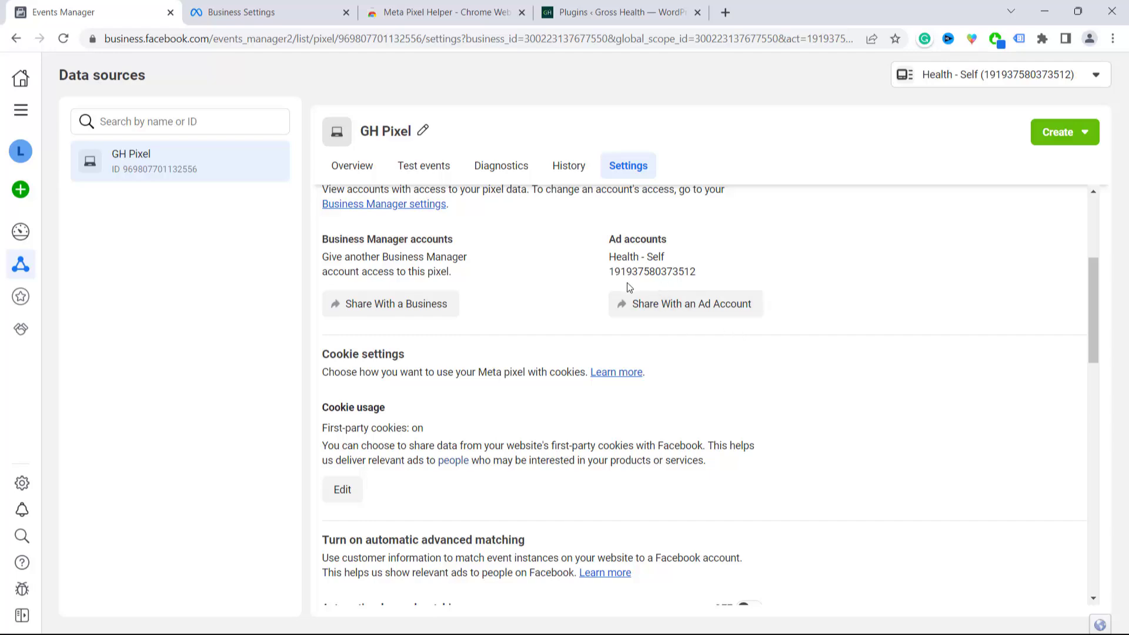
scroll(710, 394, down, 4)
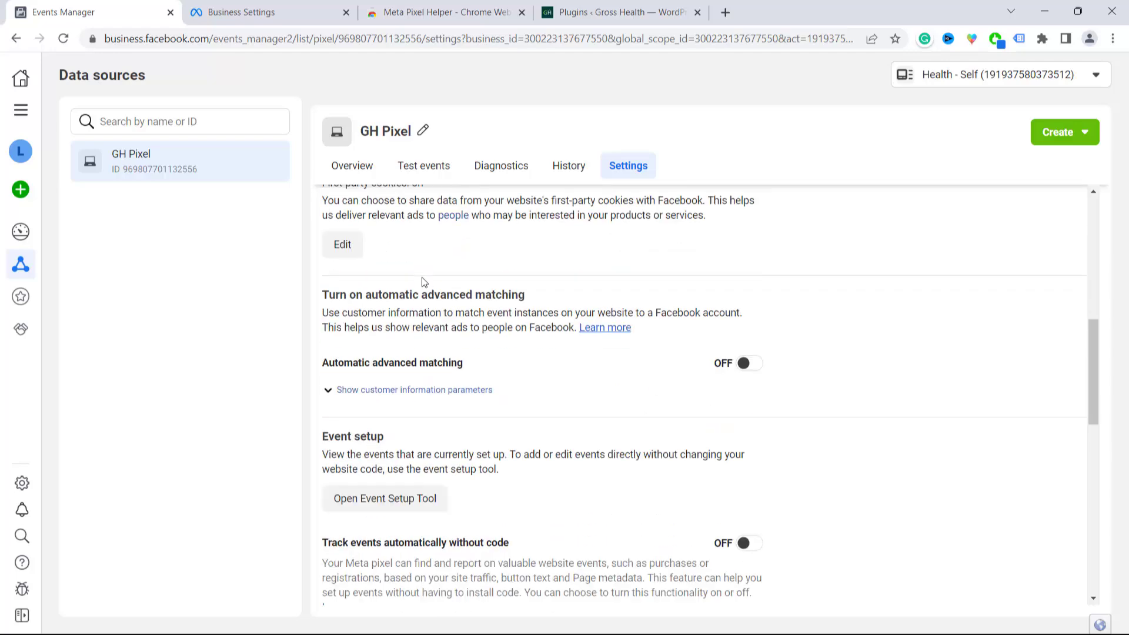
scroll(556, 397, down, 2)
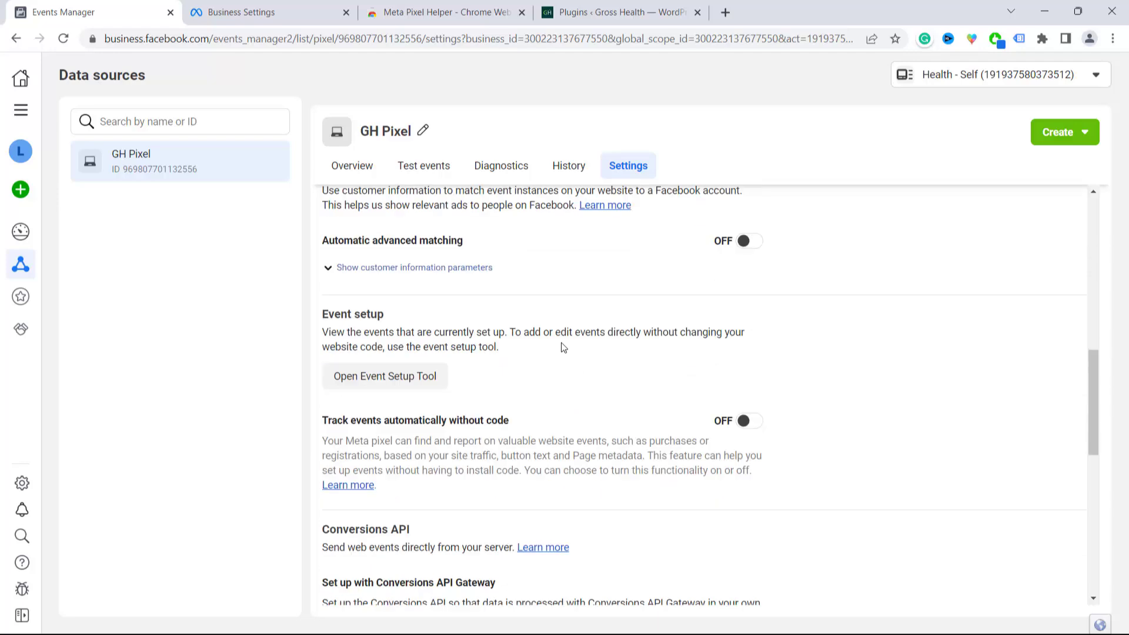
scroll(562, 342, up, 2)
scroll(647, 412, down, 6)
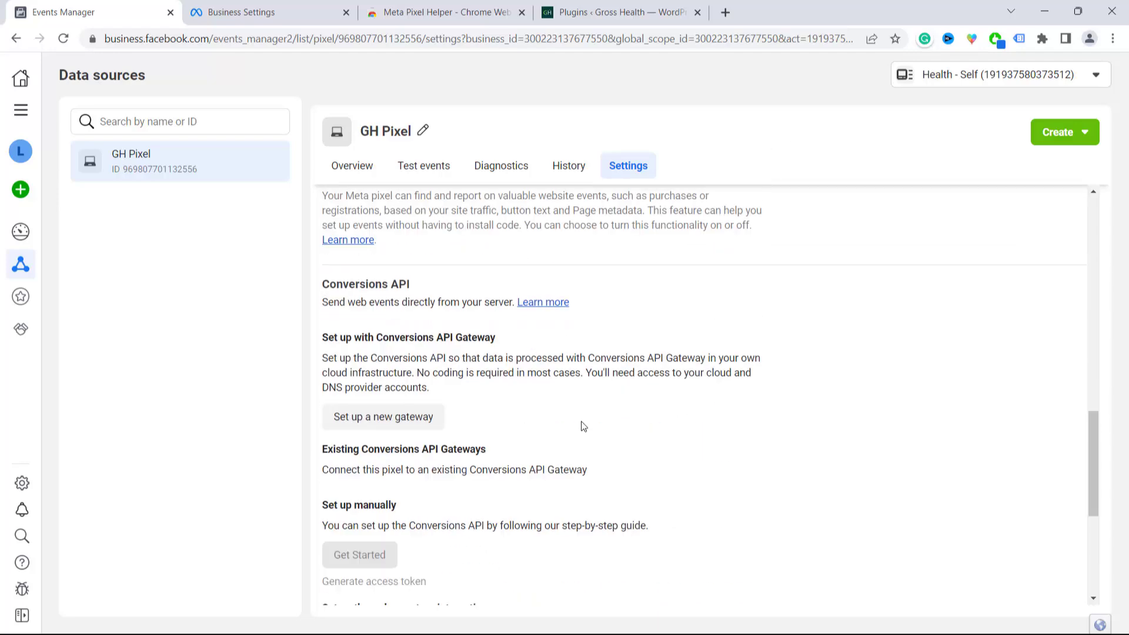
scroll(585, 417, up, 4)
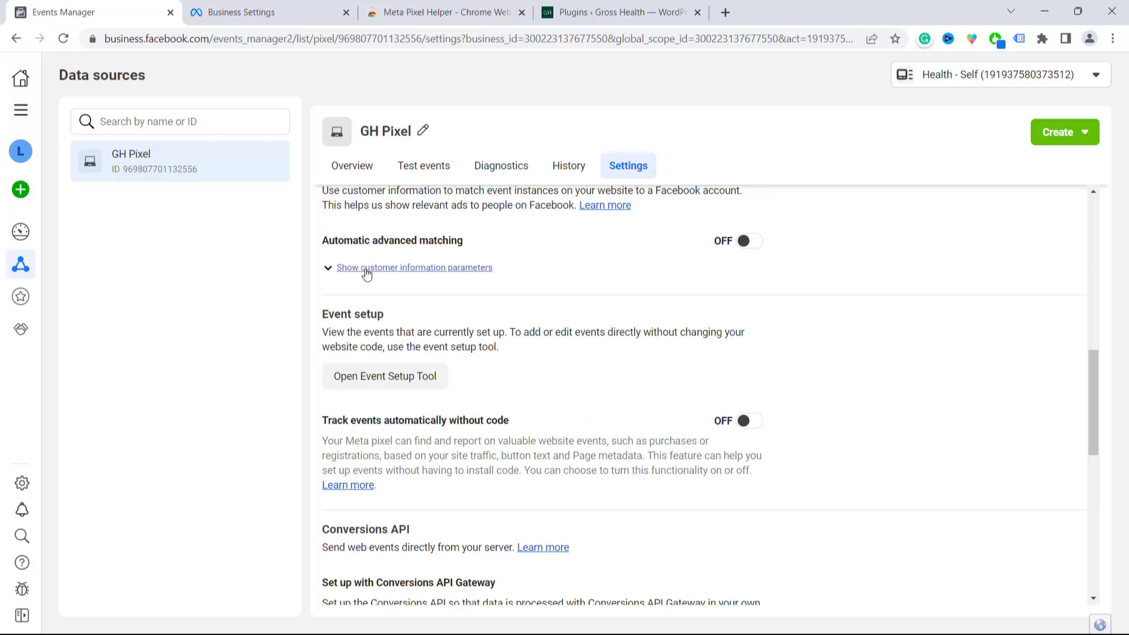
Expand the customer information parameters for automatic advanced matching and examine them along with the Conversions API setup and traffic permissions.
click(332, 269)
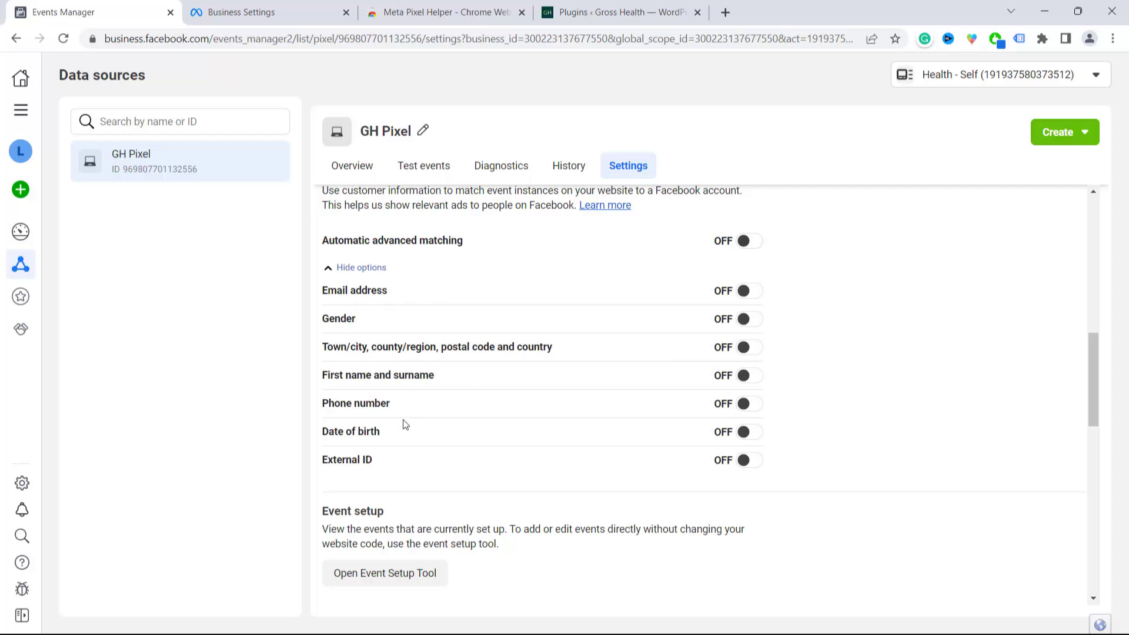
scroll(443, 412, up, 1)
scroll(444, 402, up, 4)
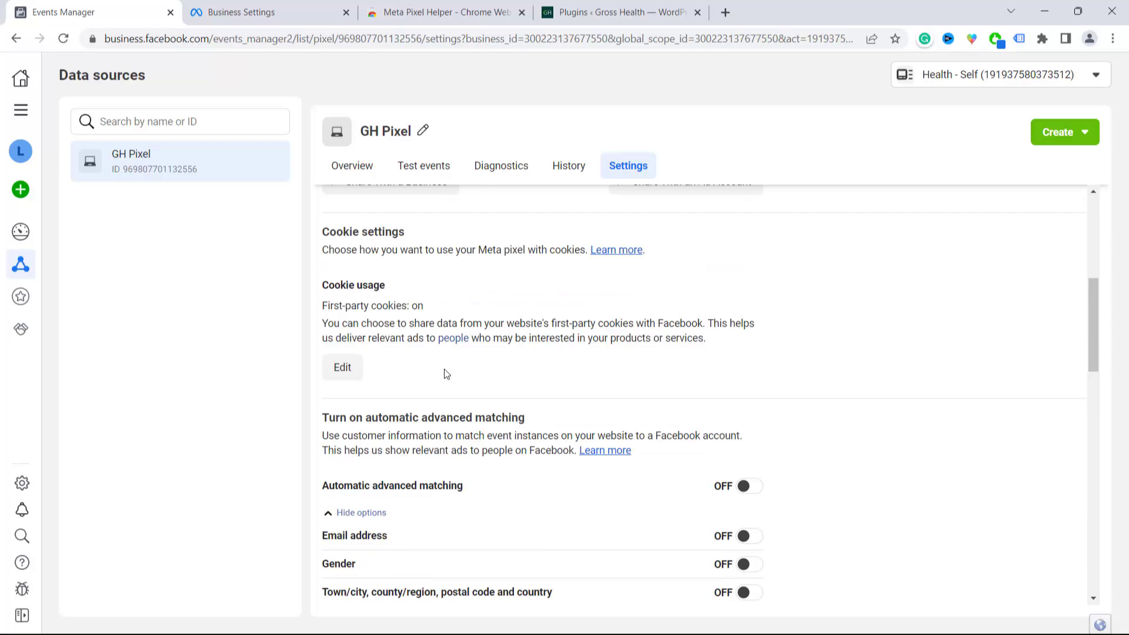
scroll(446, 370, down, 10)
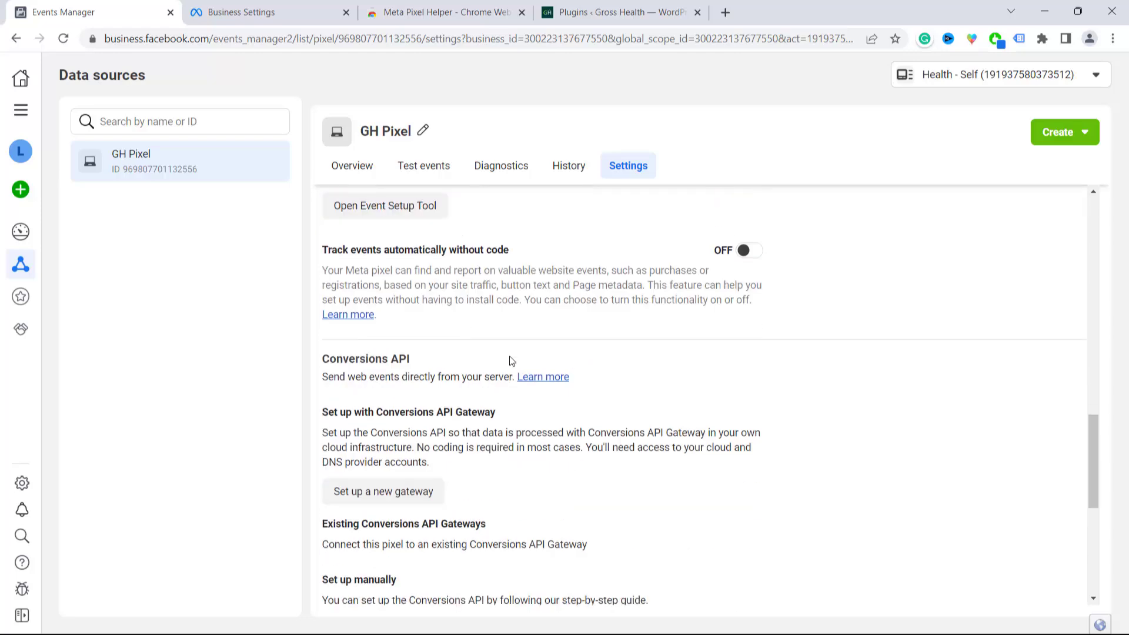
scroll(630, 331, down, 5)
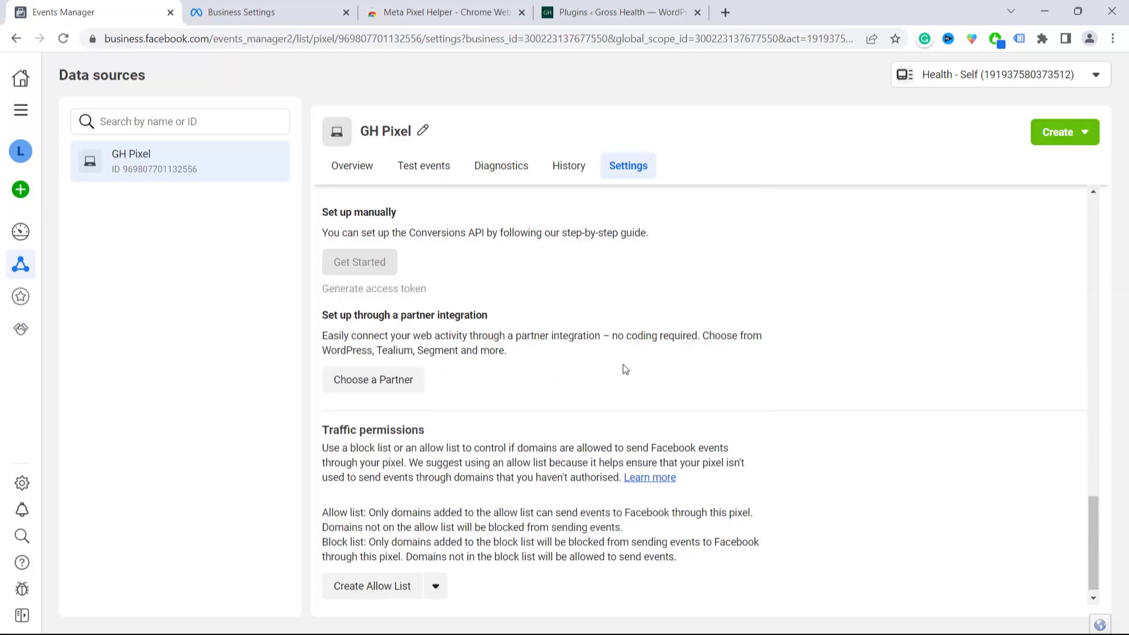
scroll(622, 363, up, 5)
scroll(623, 362, up, 10)
scroll(624, 360, down, 8)
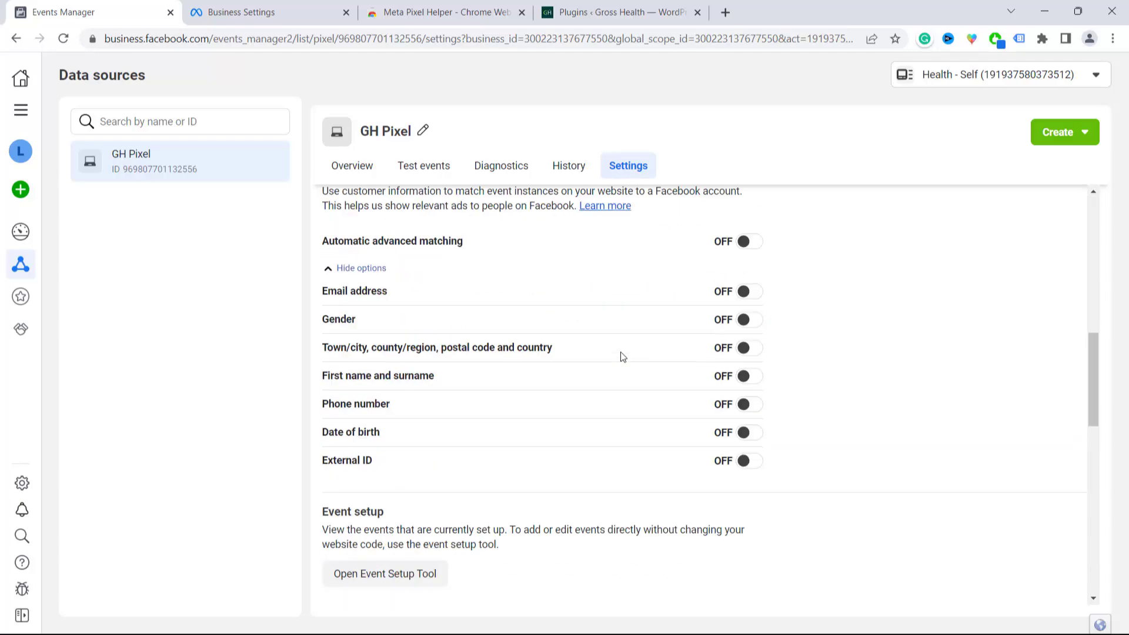
scroll(530, 436, down, 2)
scroll(565, 436, up, 6)
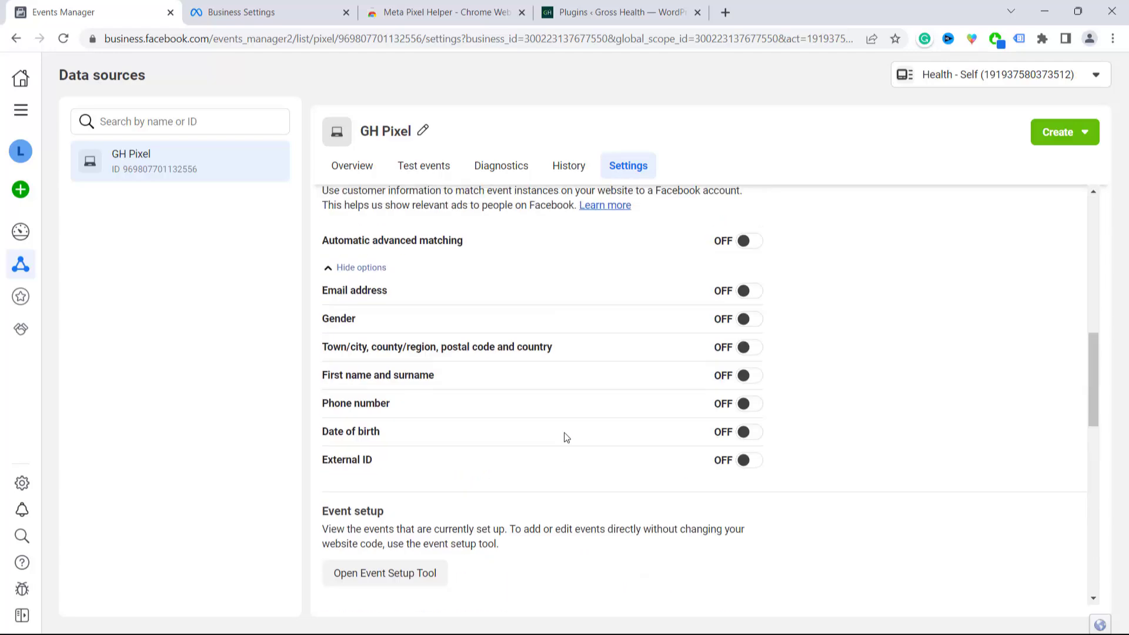
scroll(599, 431, down, 6)
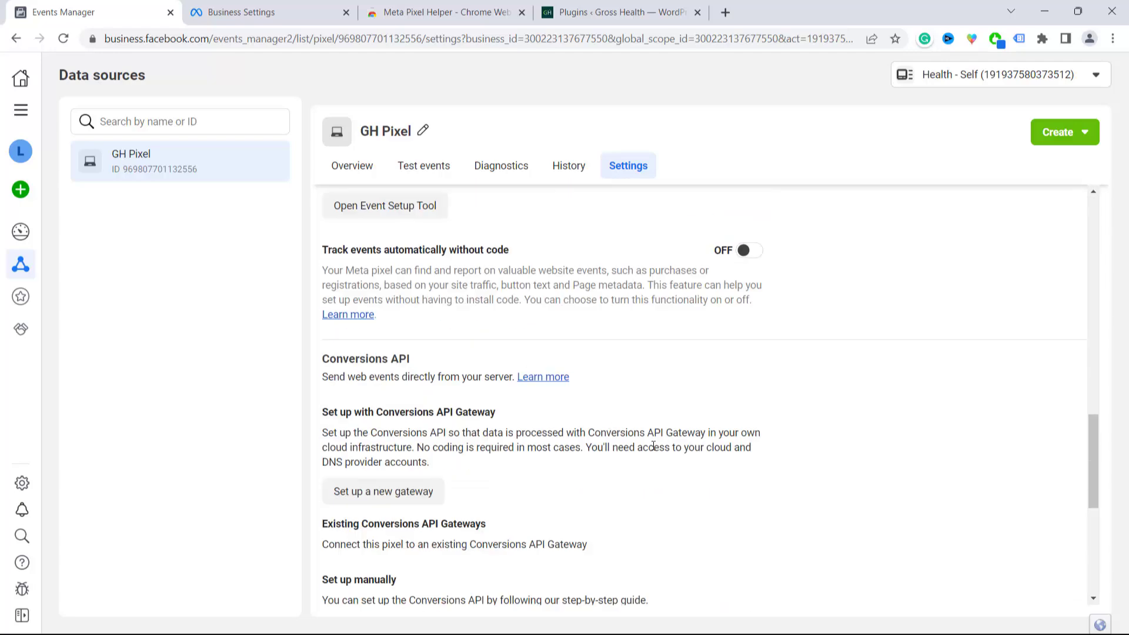
scroll(587, 438, down, 6)
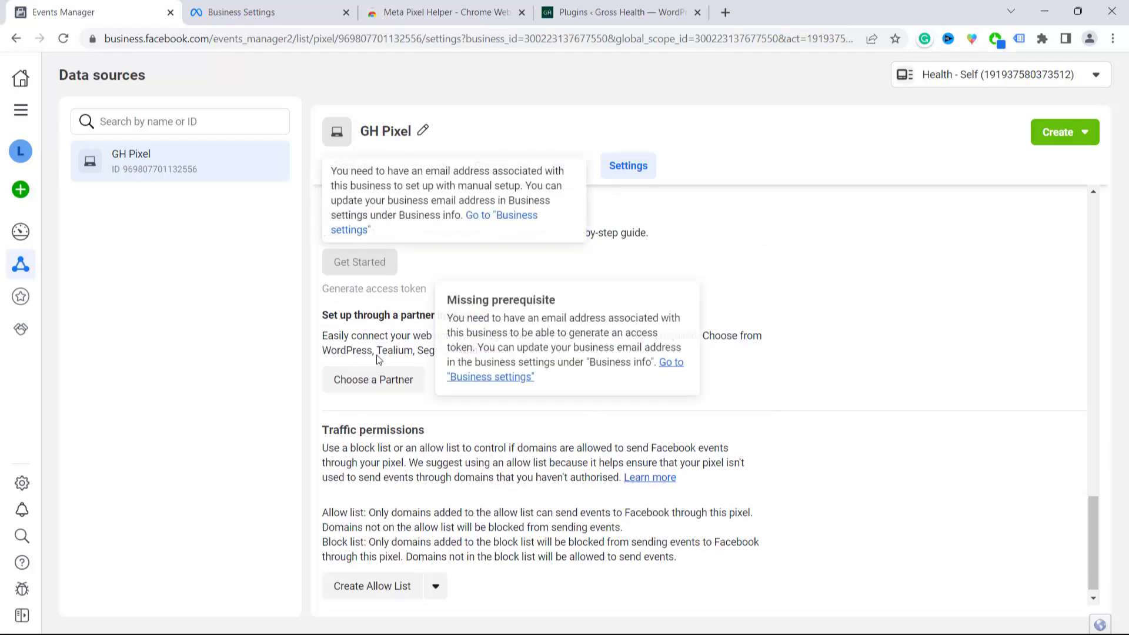
Return to the GH Pixel overview and review what can be created from the pixel.
scroll(764, 396, up, 15)
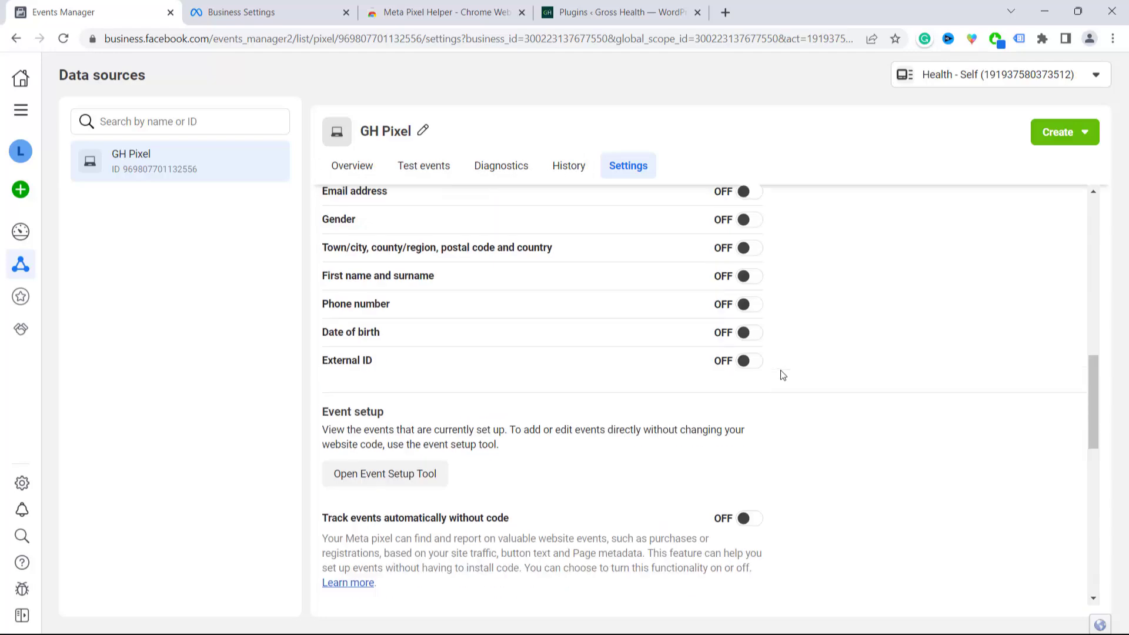
click(352, 166)
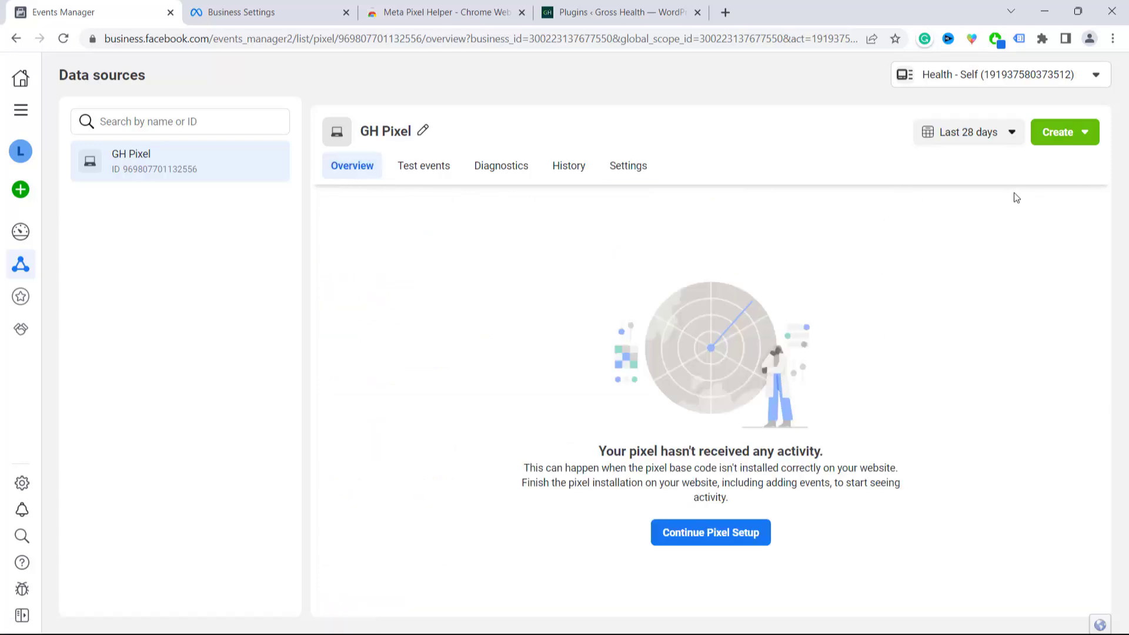
click(1086, 134)
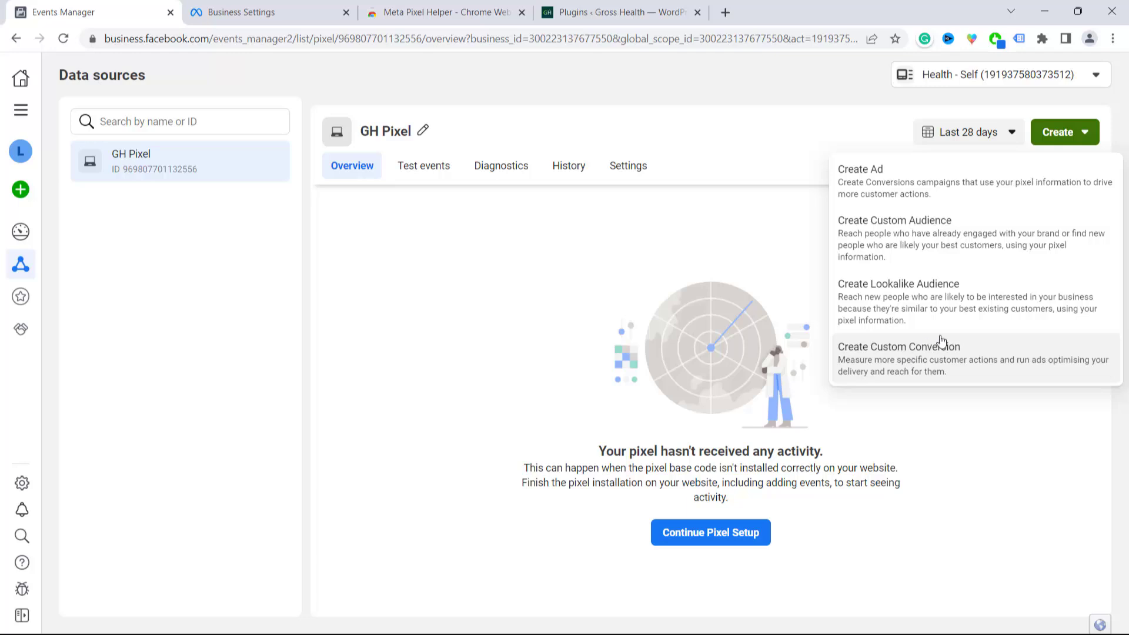
click(782, 233)
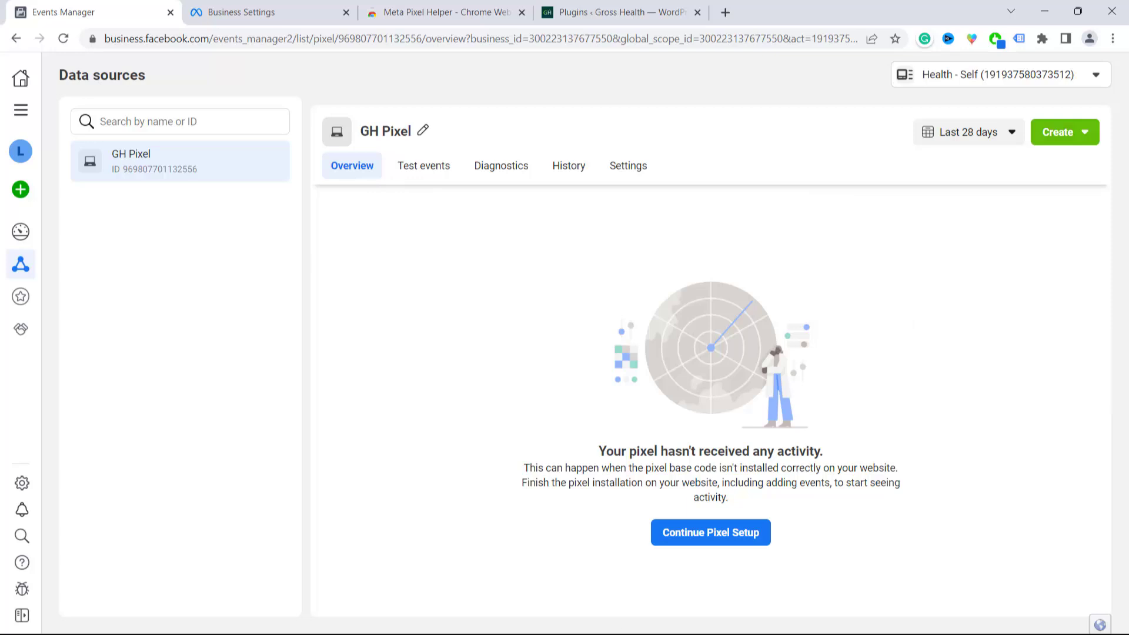
Continue the GH Pixel setup and connect web events using the Meta pixel method.
click(718, 535)
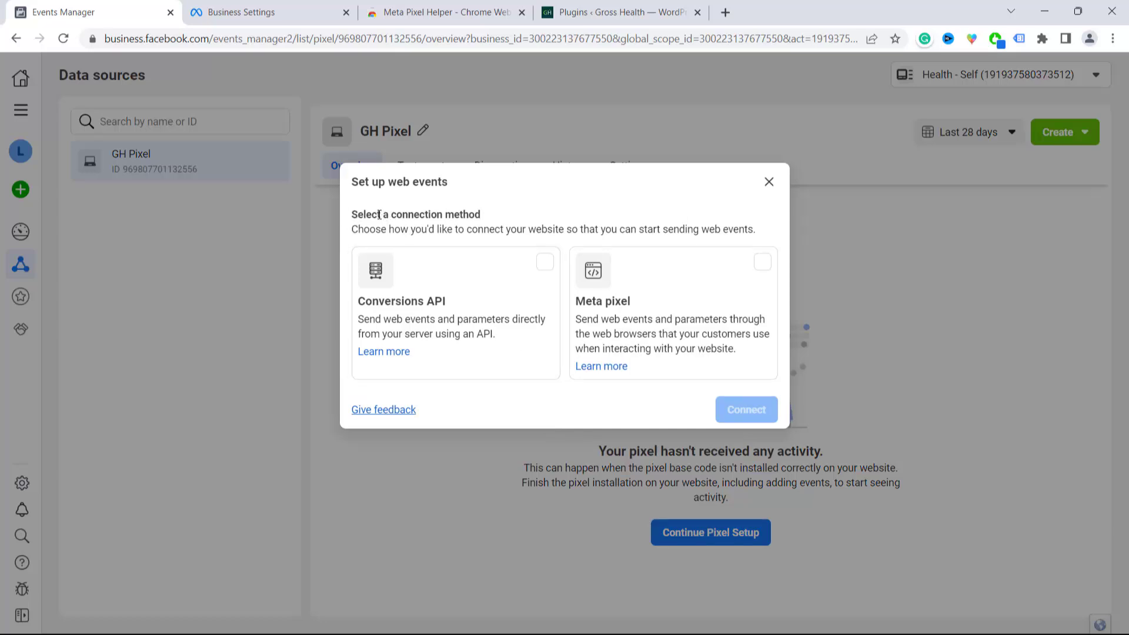
drag(380, 215, 492, 218)
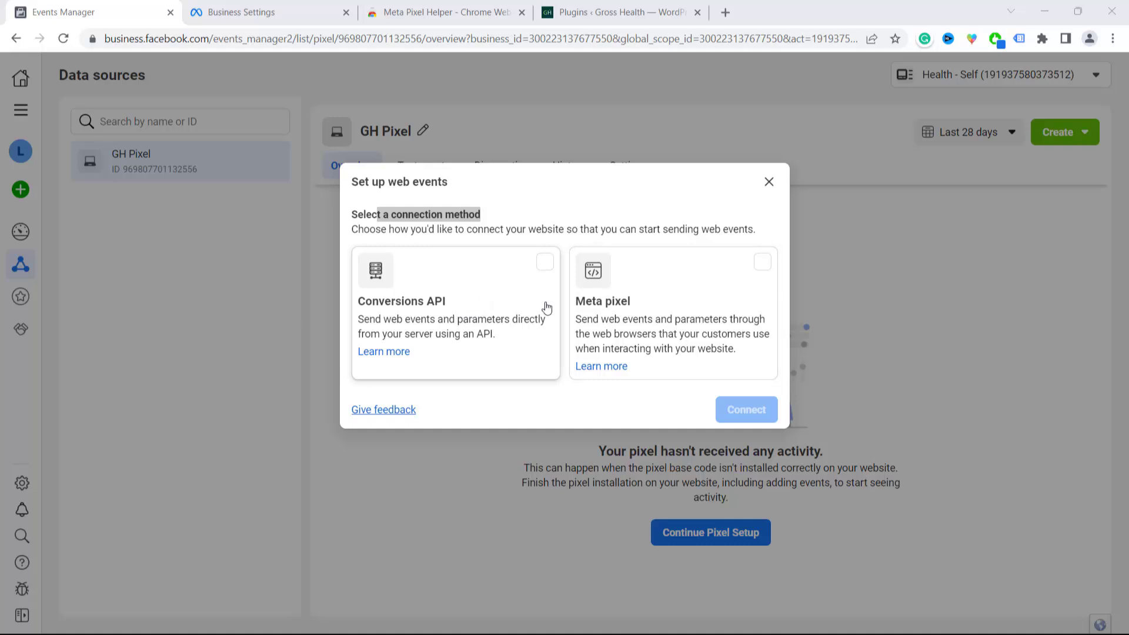
click(660, 299)
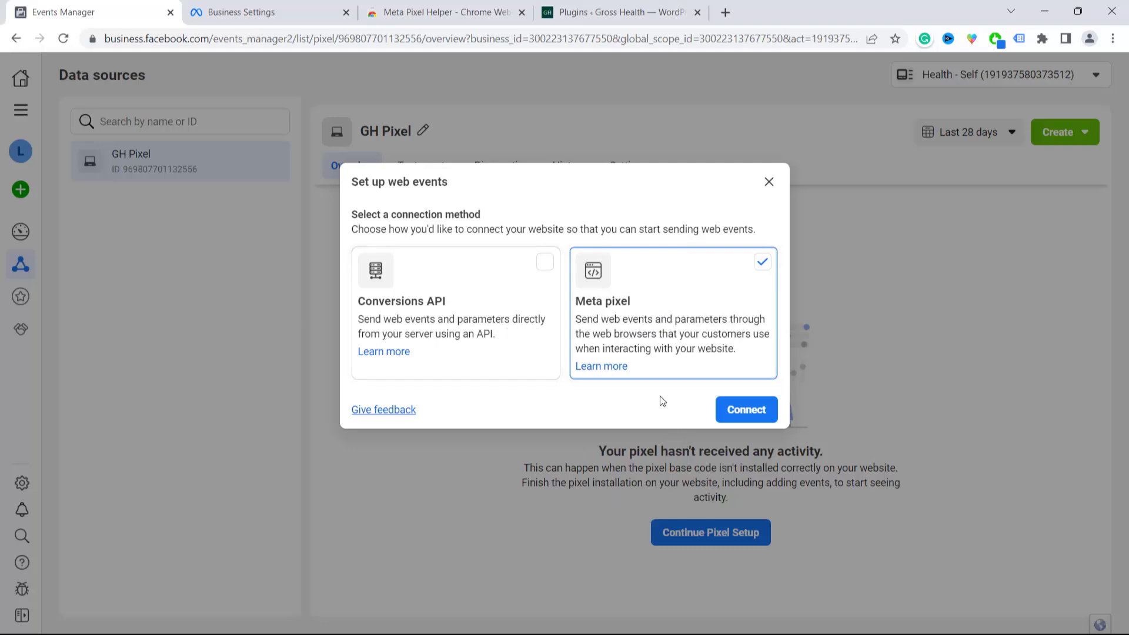
click(745, 411)
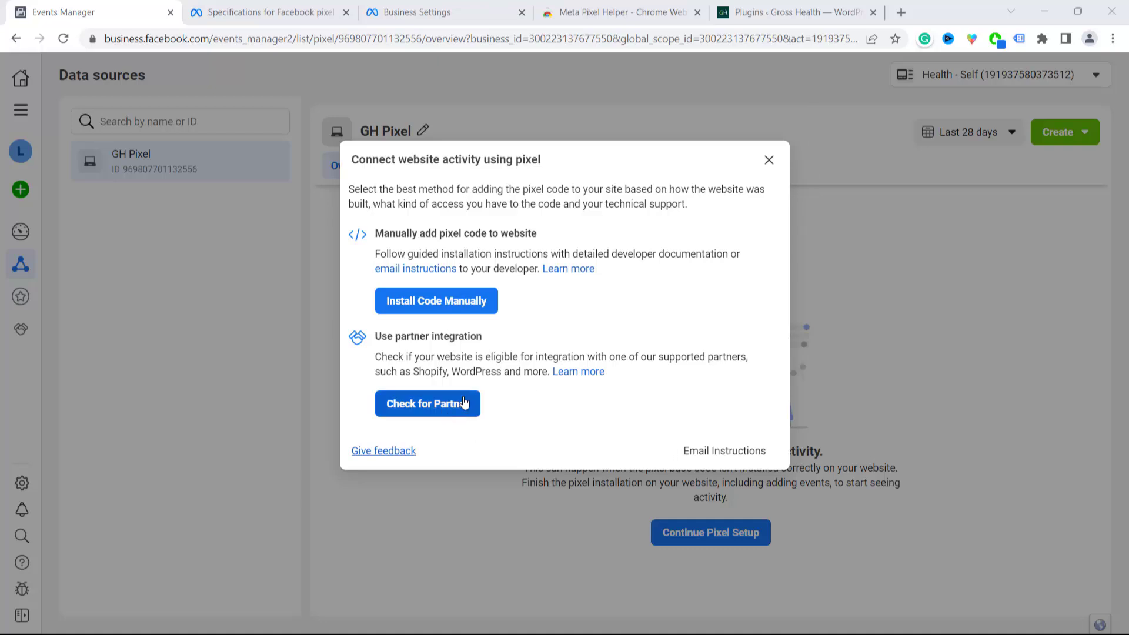
Check the supported partner integrations for the pixel, look through the available platforms and close the list.
click(435, 410)
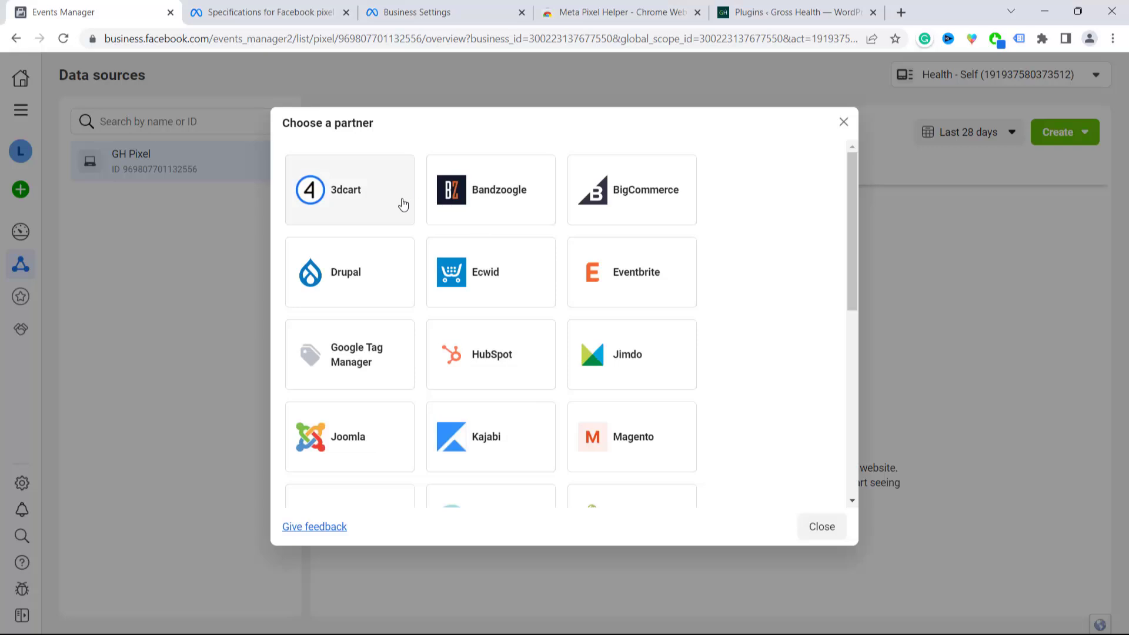
scroll(718, 388, down, 8)
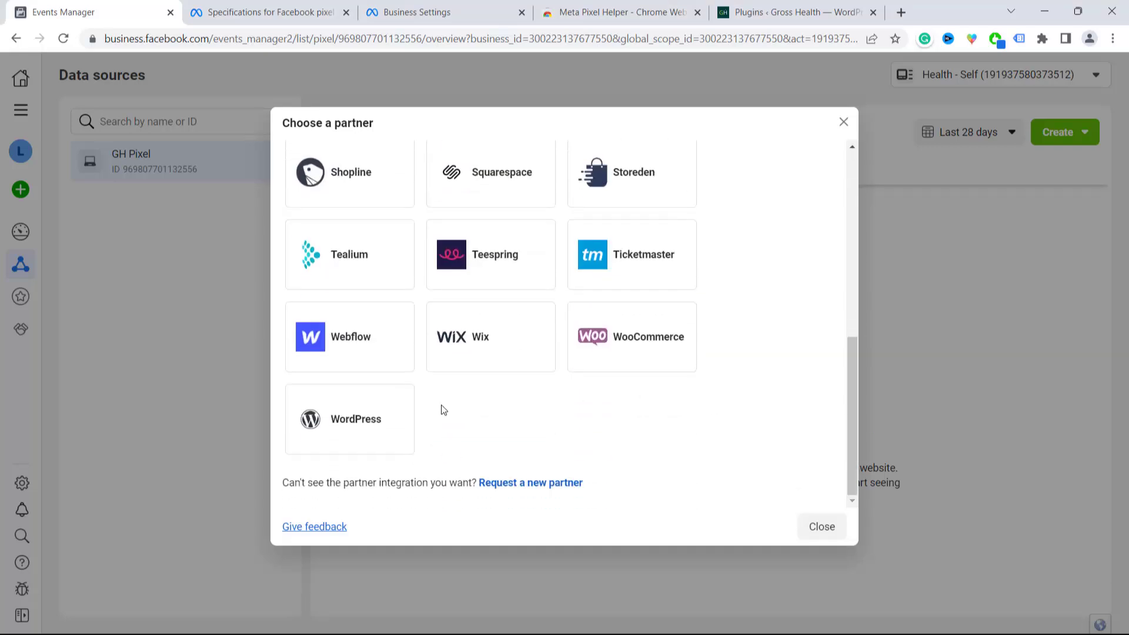
scroll(680, 347, up, 4)
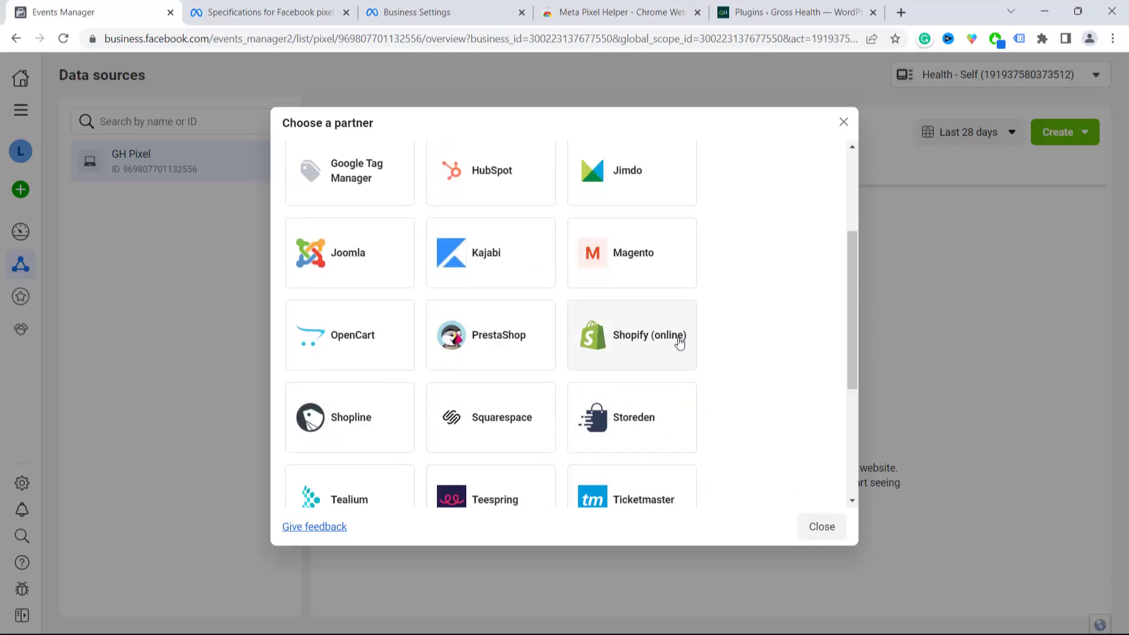
scroll(592, 366, up, 2)
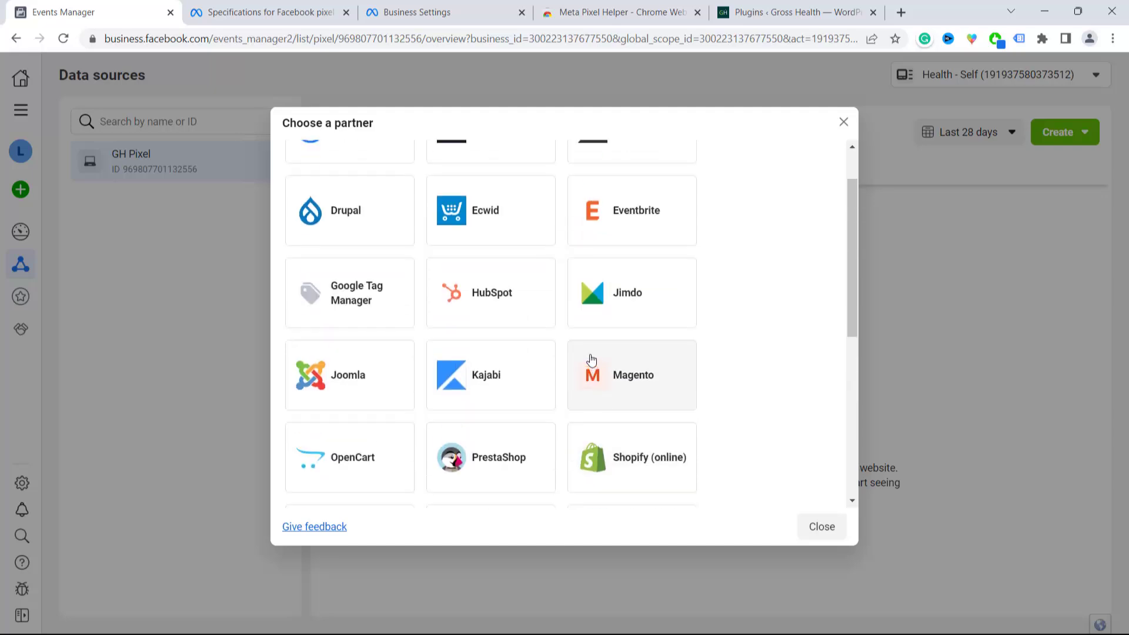
scroll(401, 294, up, 1)
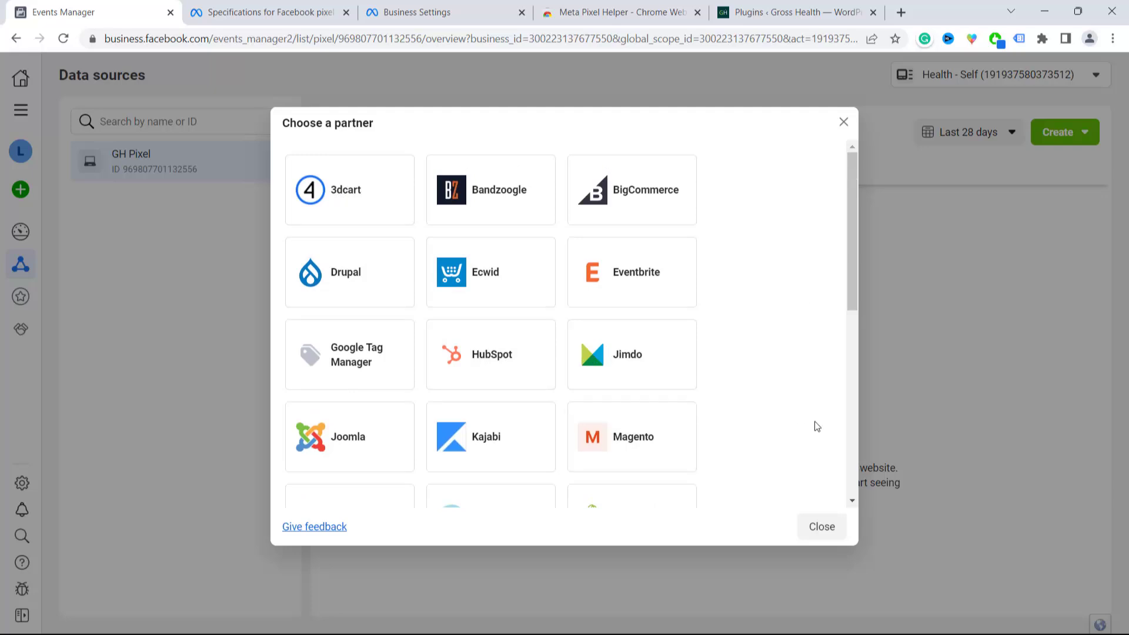
click(842, 125)
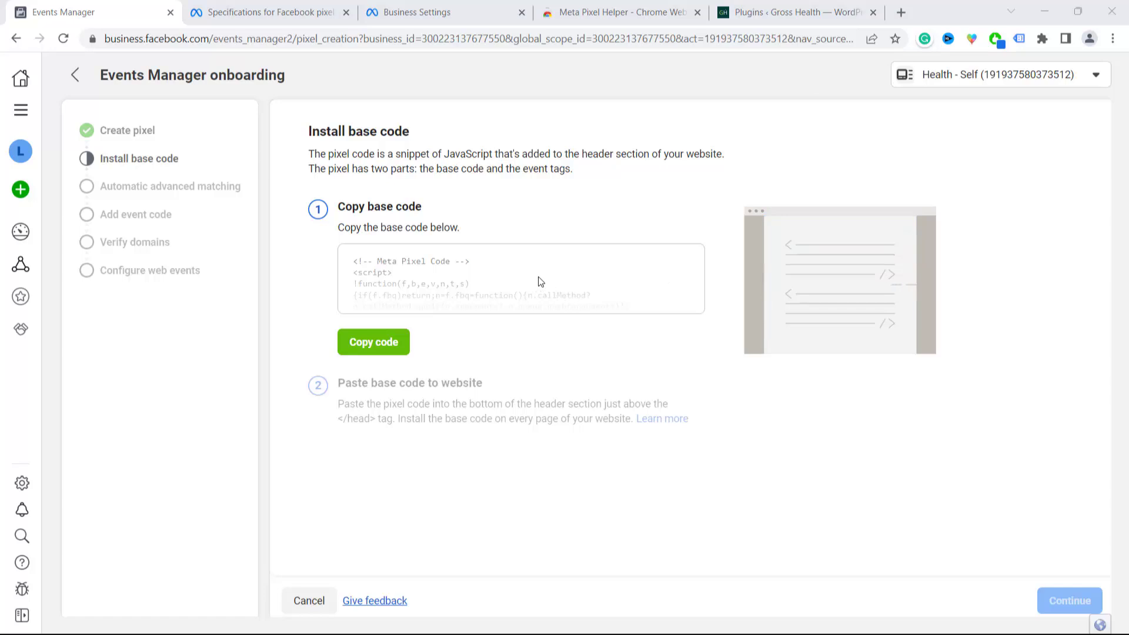
Copy the Meta pixel base code and note where on the website it has to be placed.
click(374, 343)
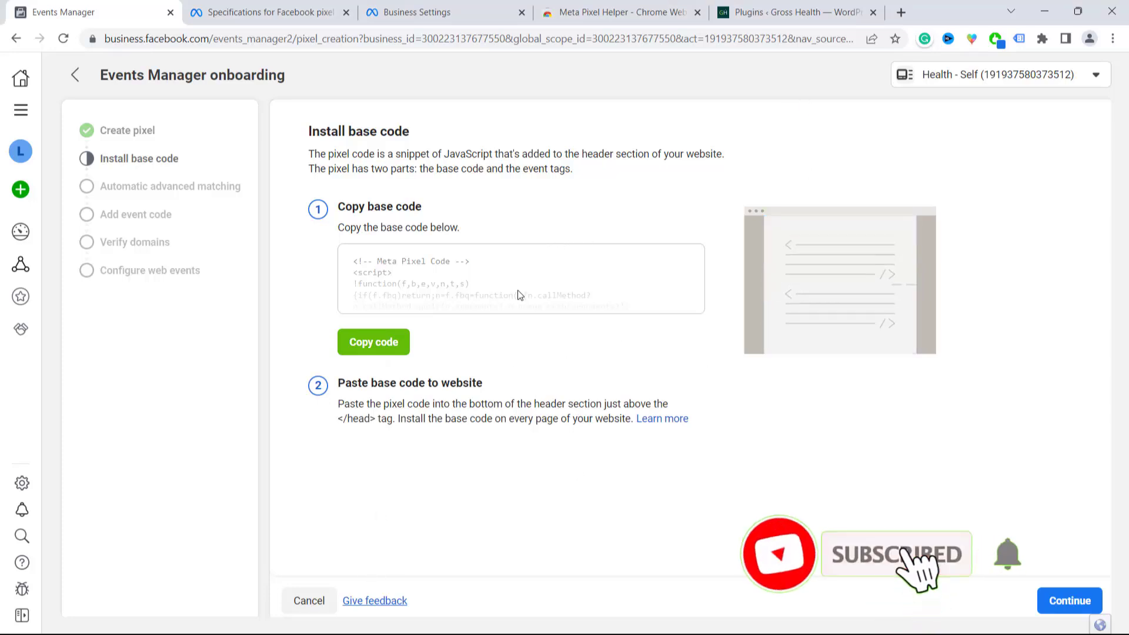
click(377, 342)
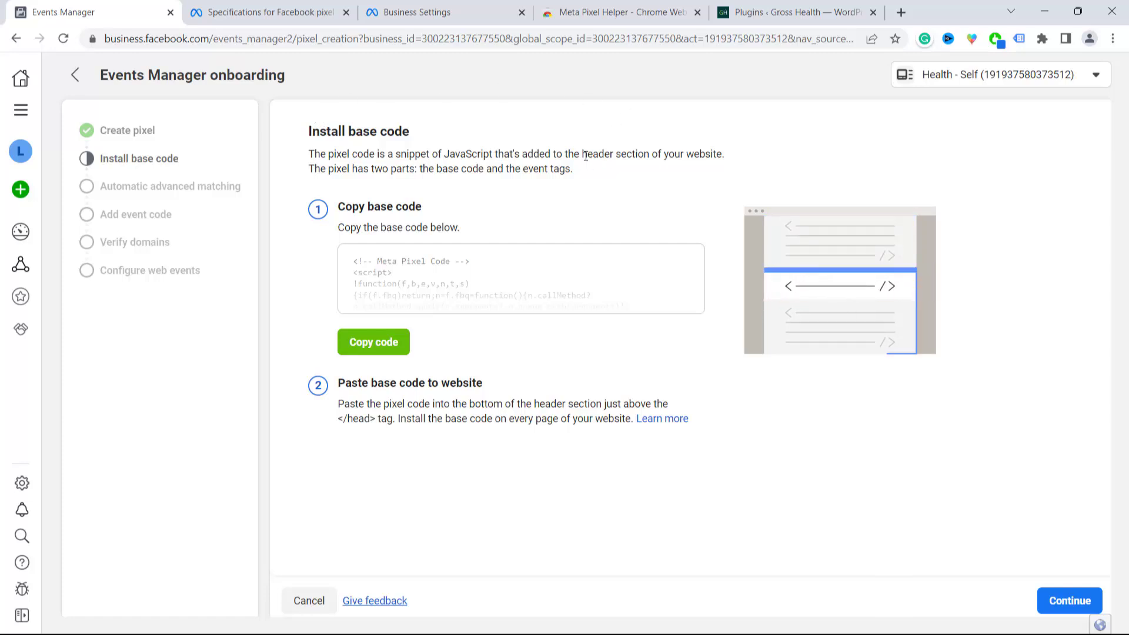
drag(587, 154, 646, 154)
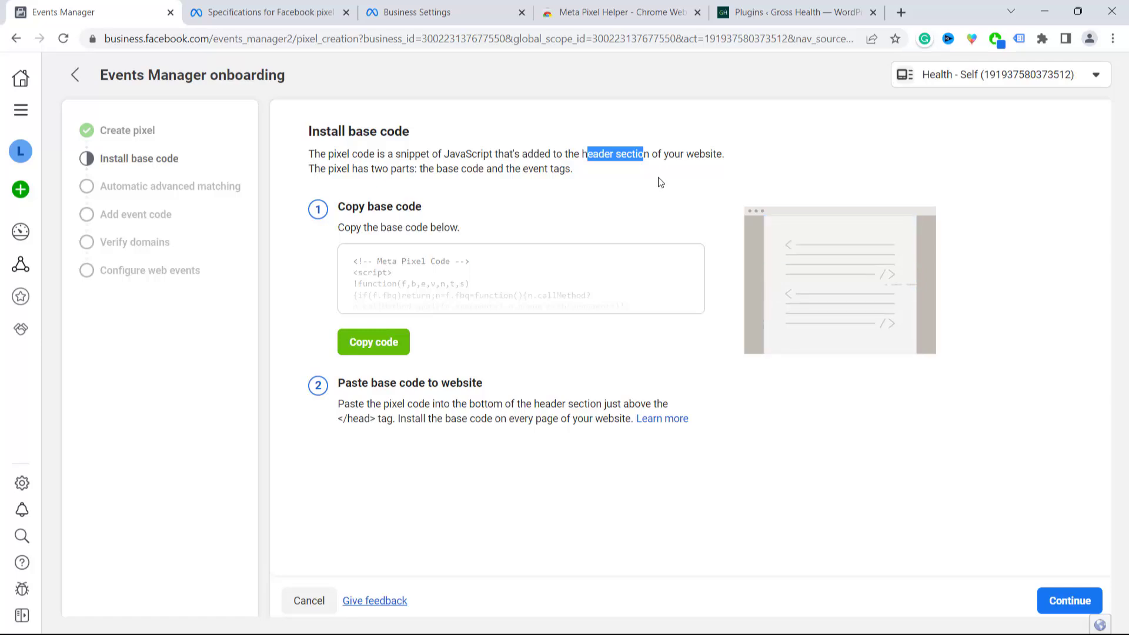
Switch to the WordPress site's admin and search the plugin directory for "pixel".
click(788, 13)
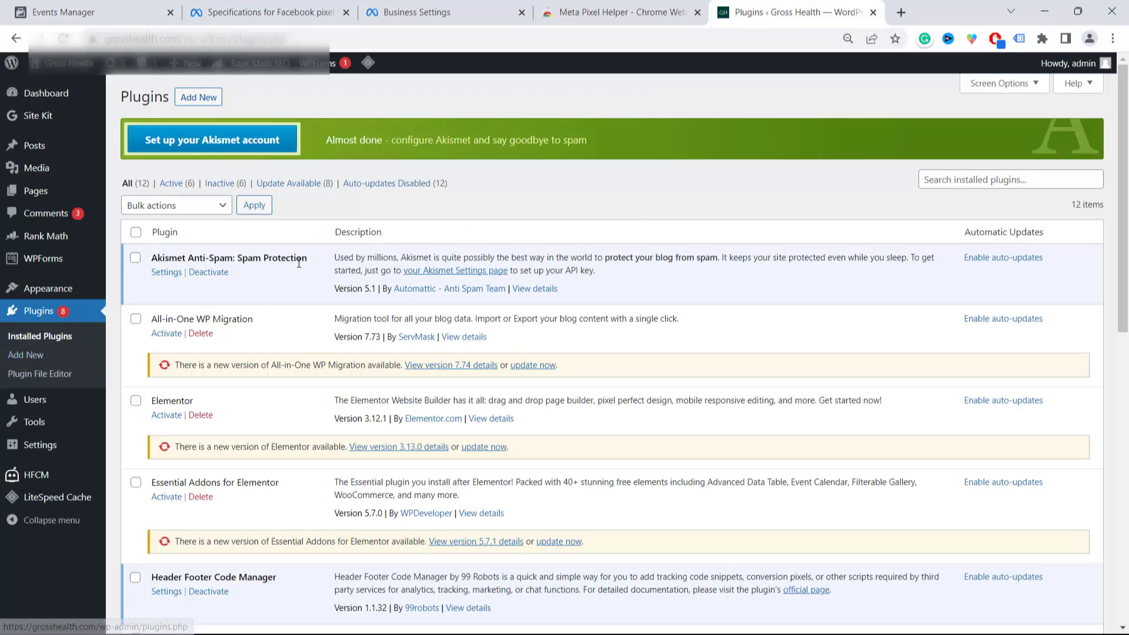
click(198, 97)
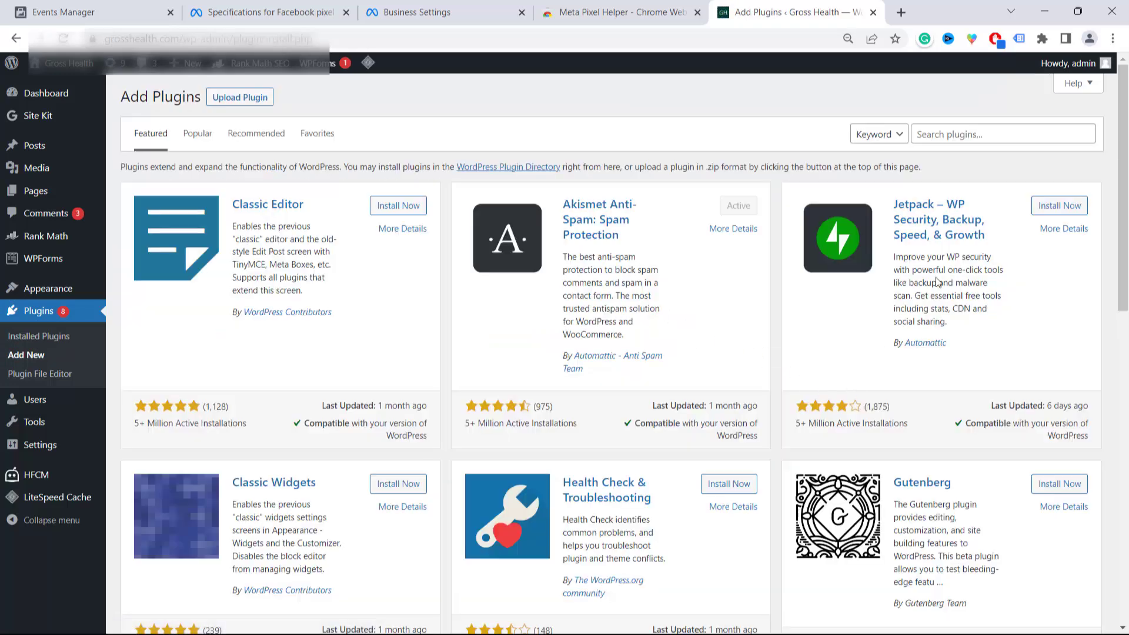
click(944, 141)
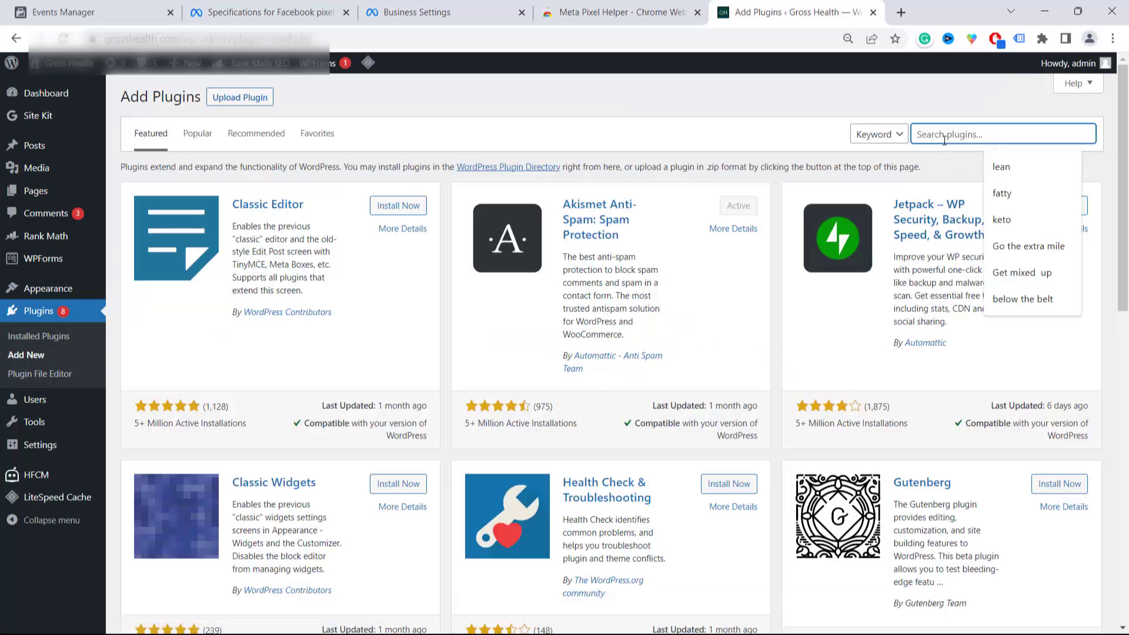
text(pixel)
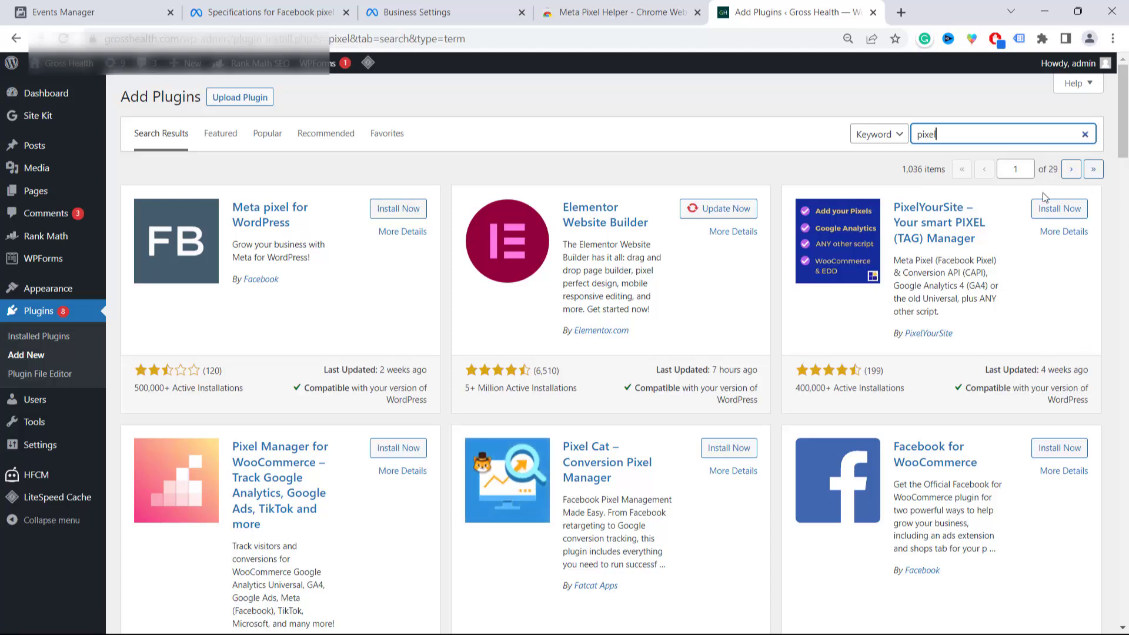
Search the plugin directory for "header footer" and look through the matching plugins.
drag(939, 135, 876, 141)
text(header foote)
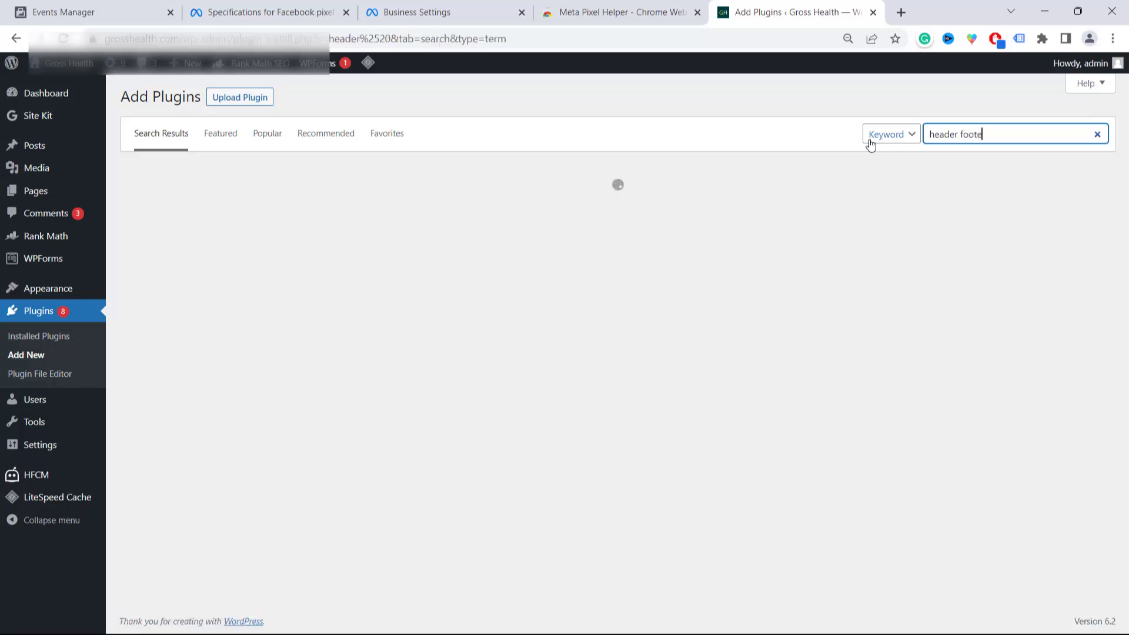
text(r)
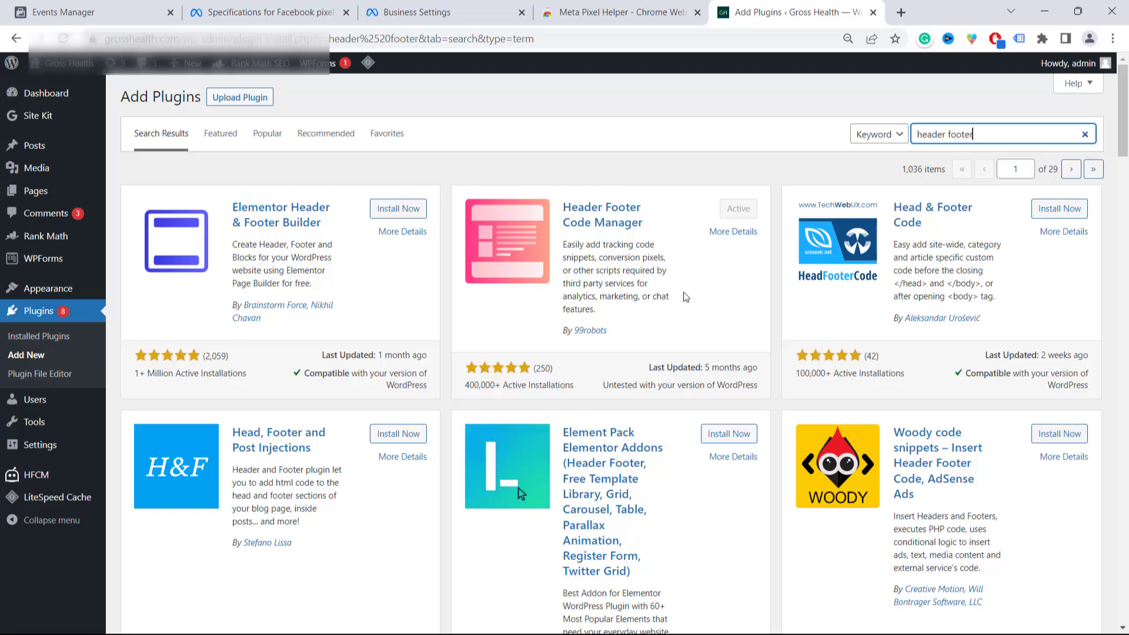
scroll(690, 304, down, 4)
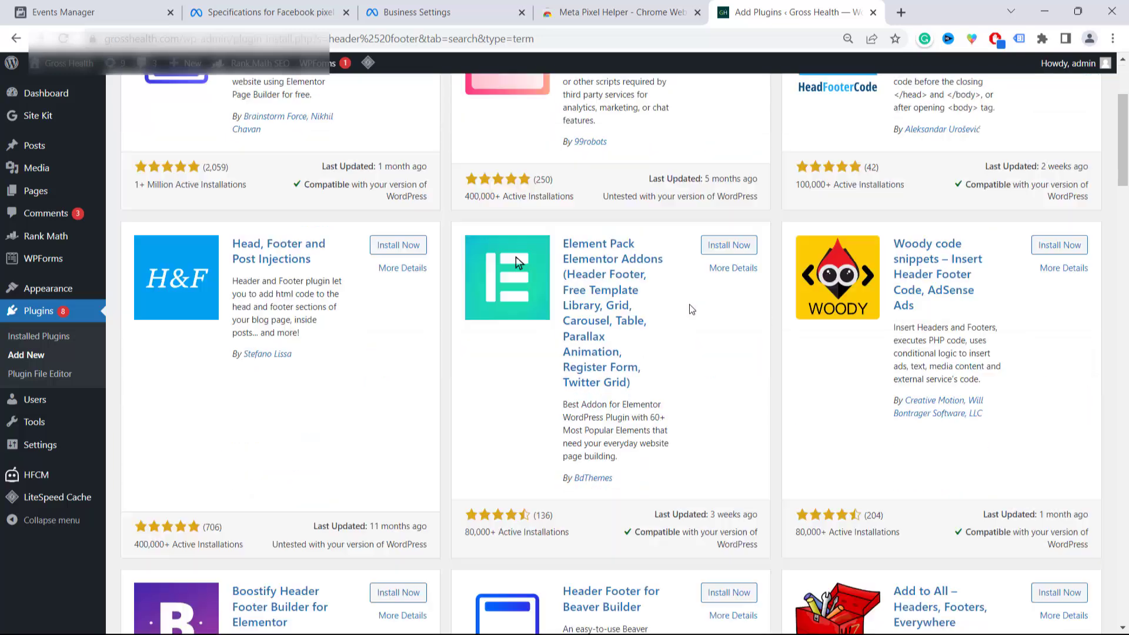
scroll(690, 305, up, 2)
scroll(692, 289, up, 2)
scroll(692, 288, down, 9)
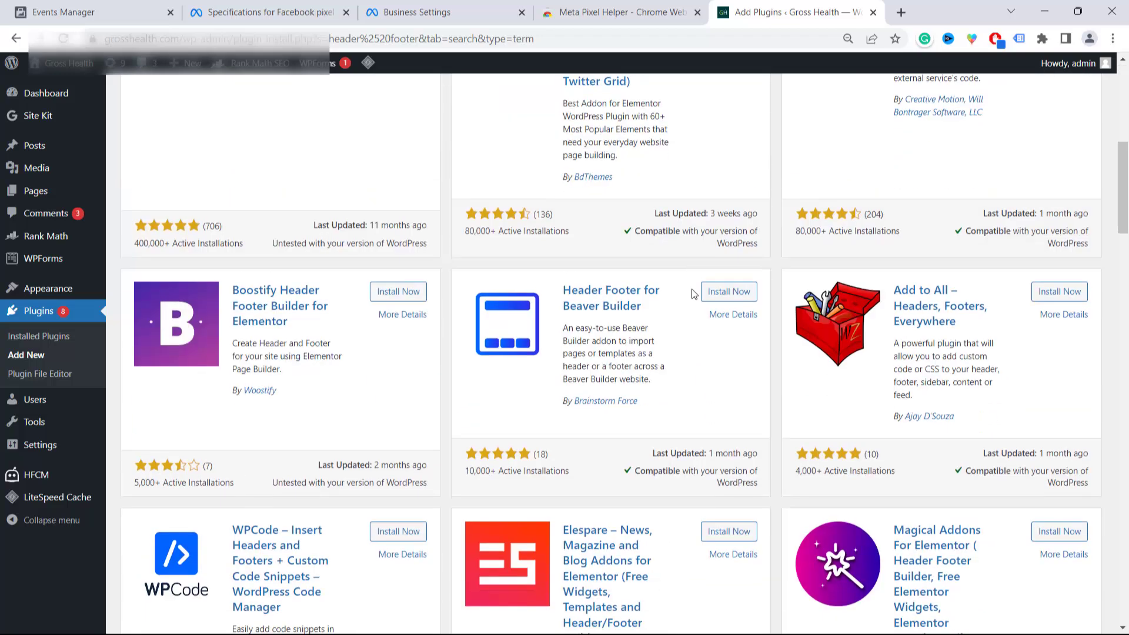
scroll(691, 288, up, 9)
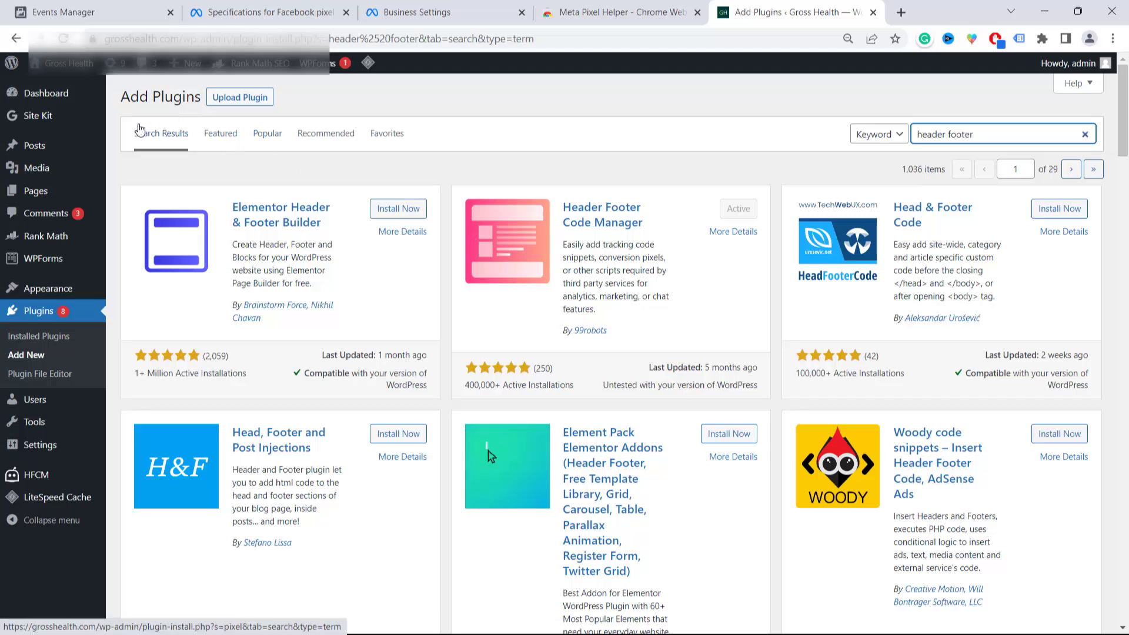
Open the list of all snippets in Header Footer Code Manager and review the existing entries.
mouse_move(37, 474)
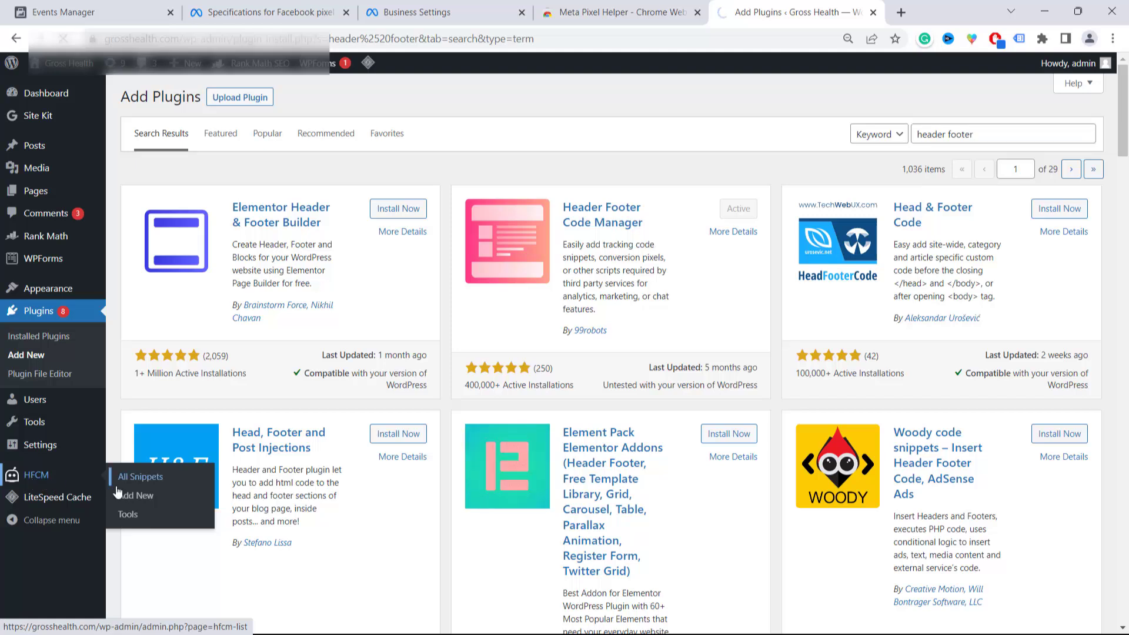
click(138, 478)
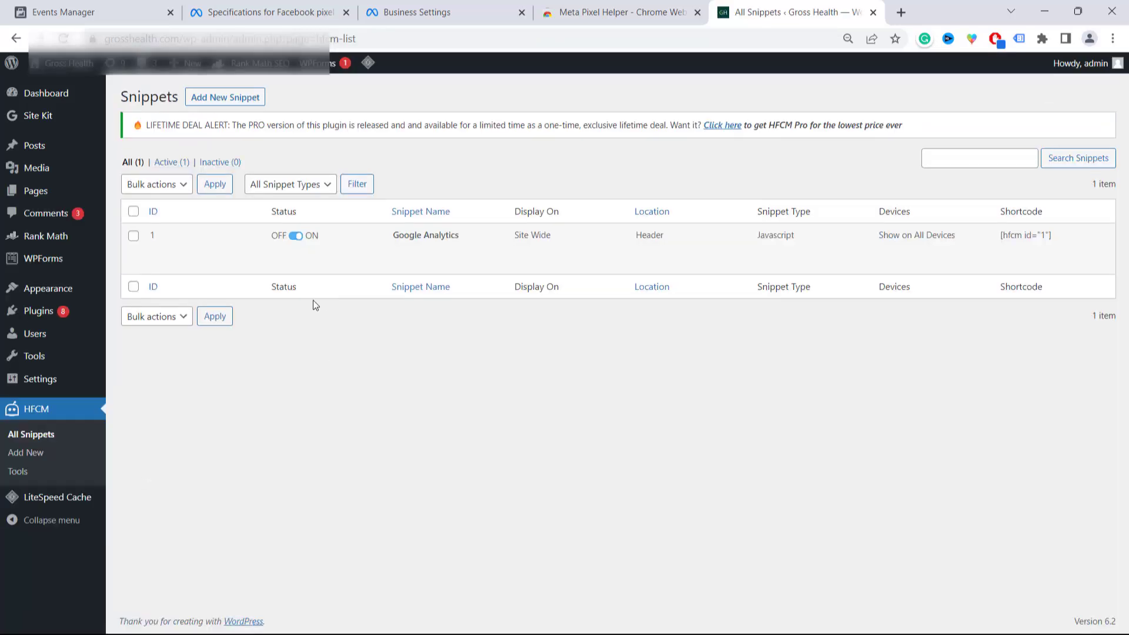
mouse_move(444, 249)
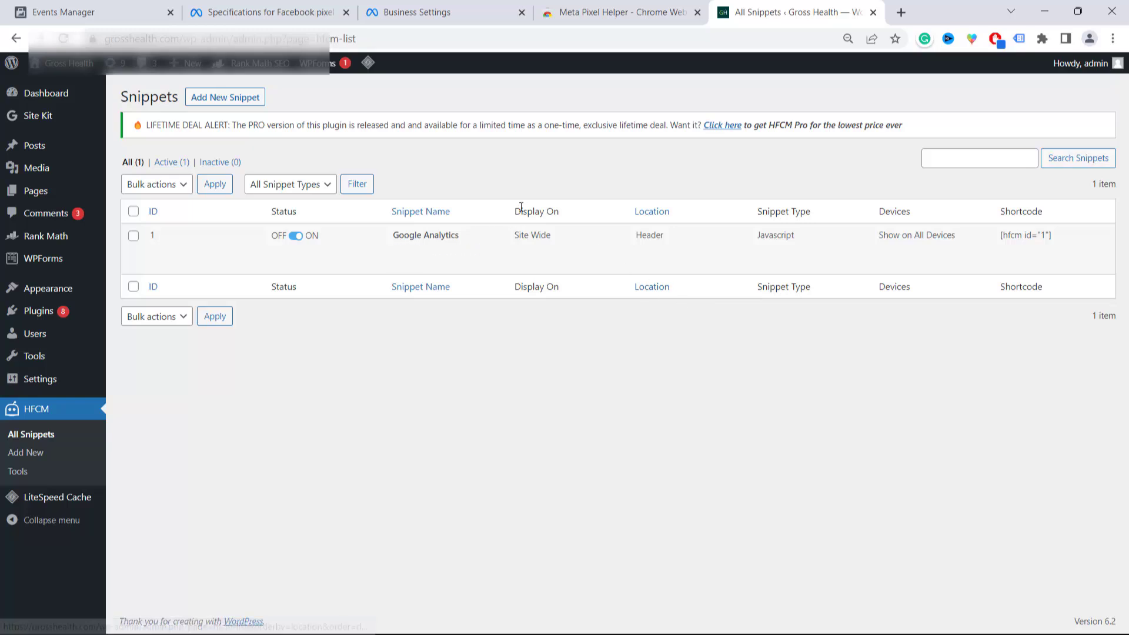
Start a new snippet named FB Pixel and set its type to Javascript.
click(229, 99)
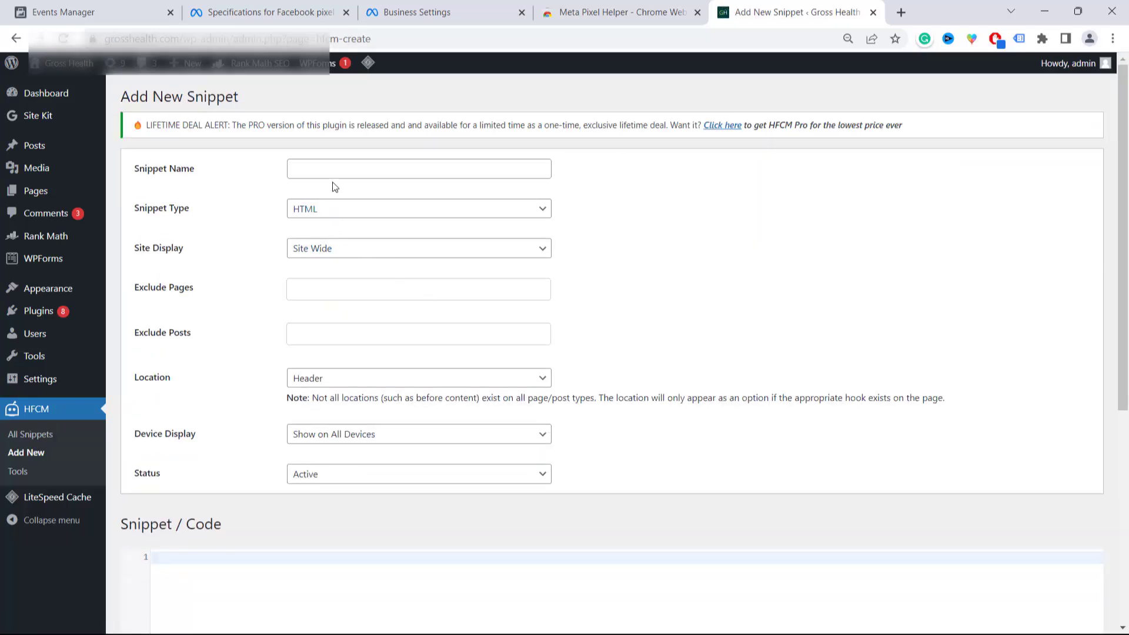
click(336, 170)
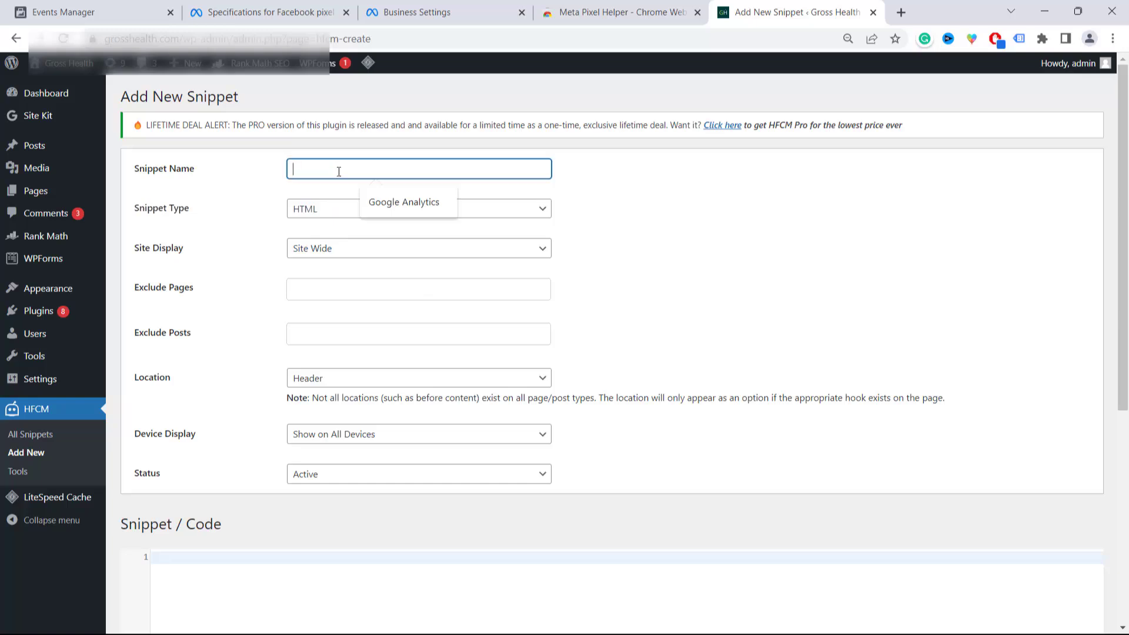
text(FB Pixel)
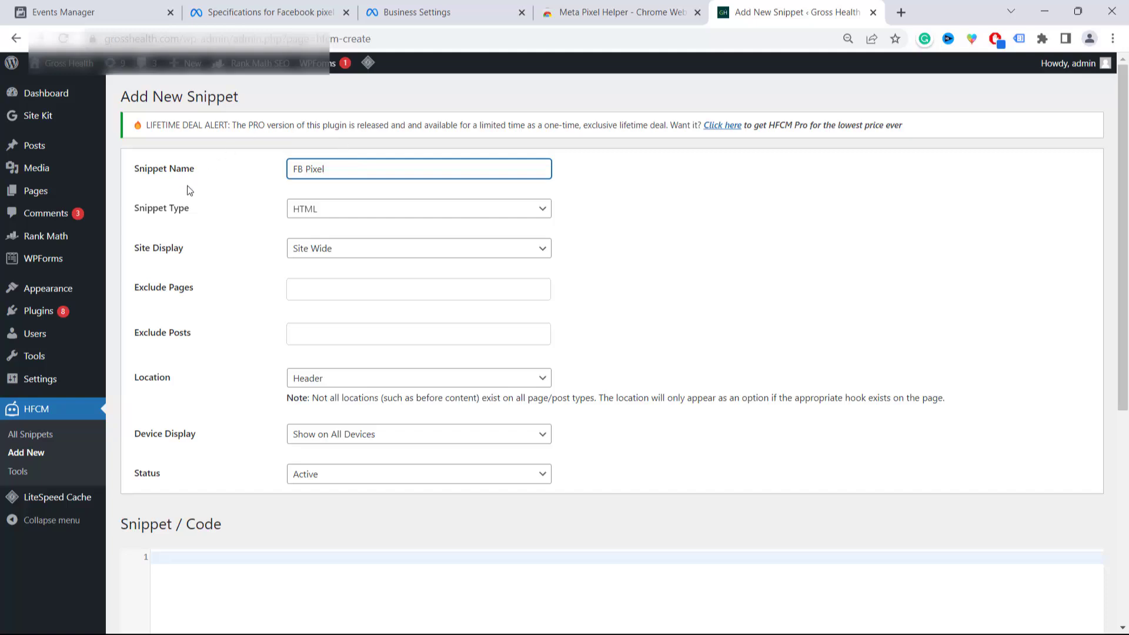
click(334, 208)
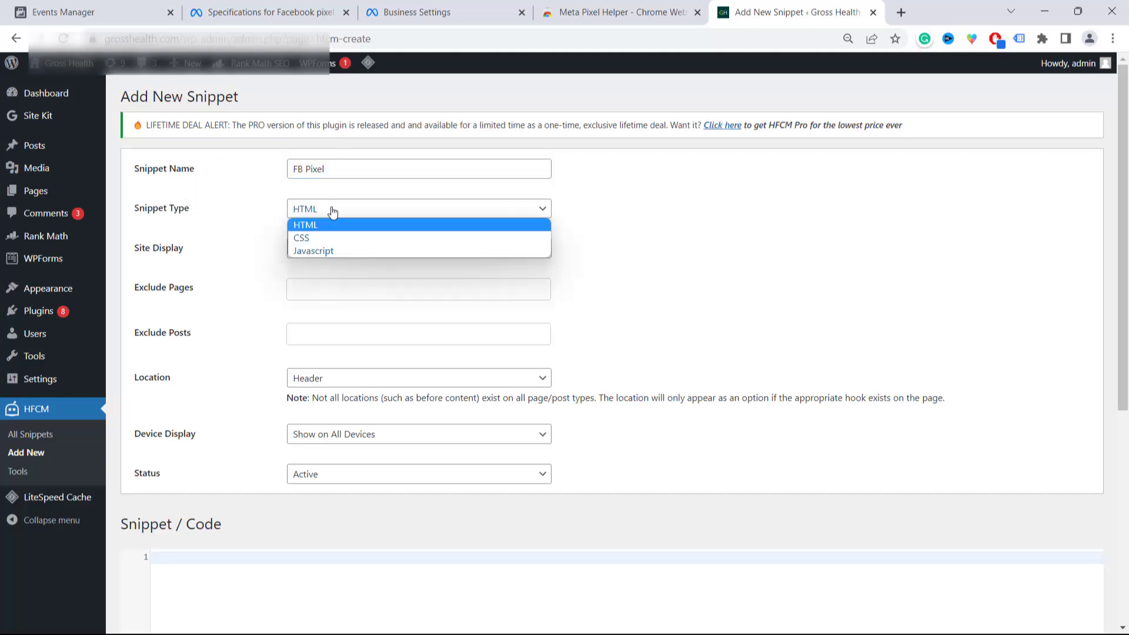
click(322, 251)
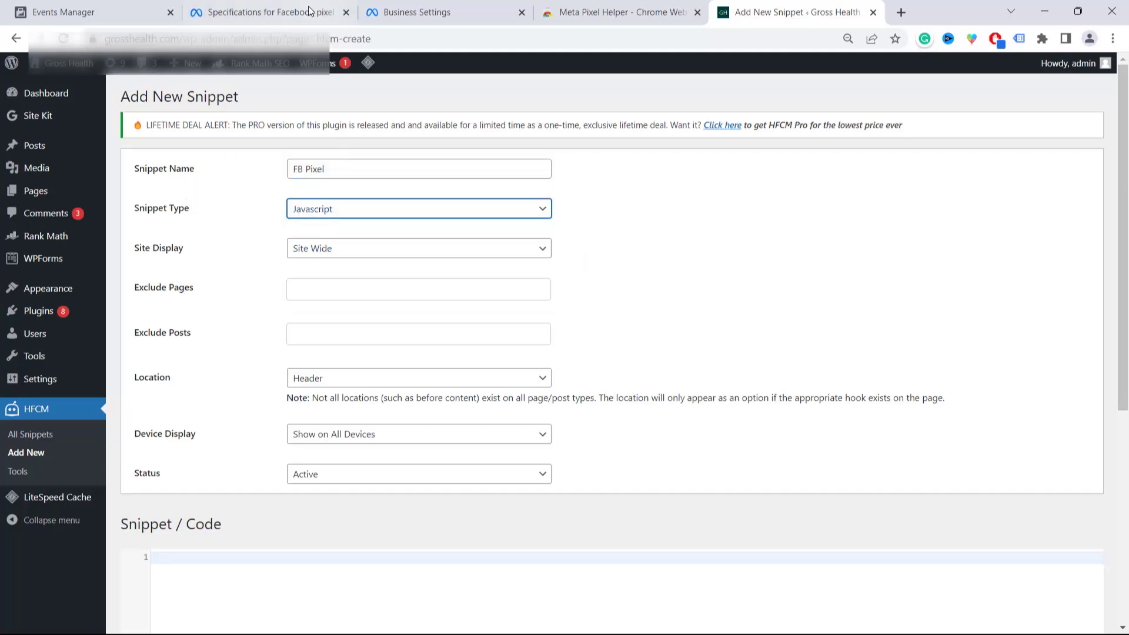
click(269, 13)
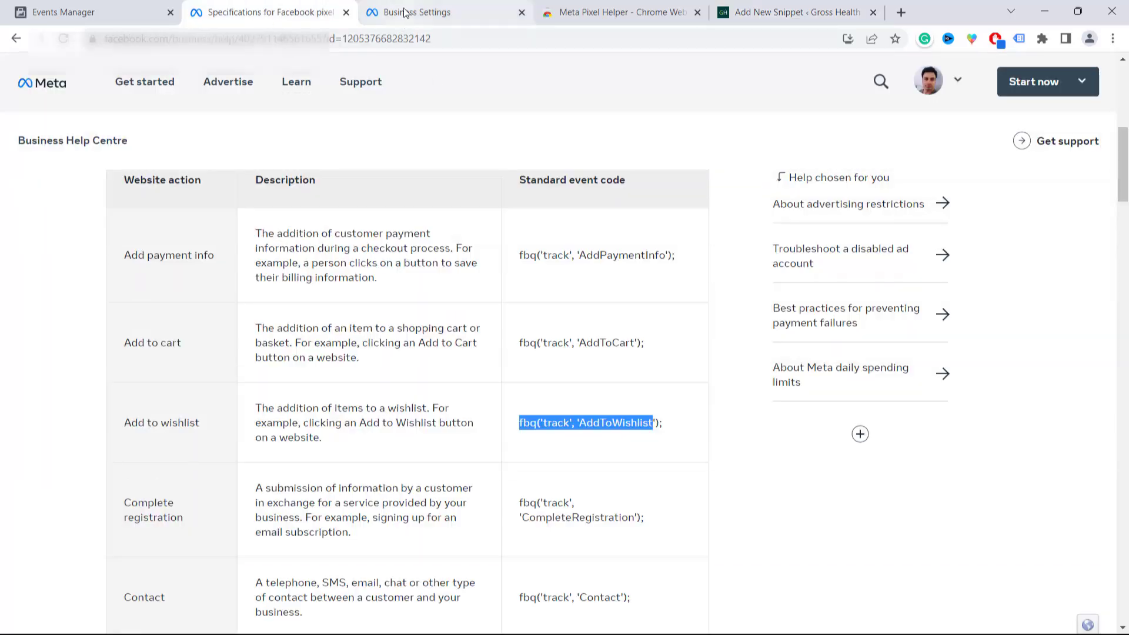
Recheck the base code page in Events Manager, return to the FB Pixel snippet and set its site display to Site Wide.
click(447, 12)
click(153, 14)
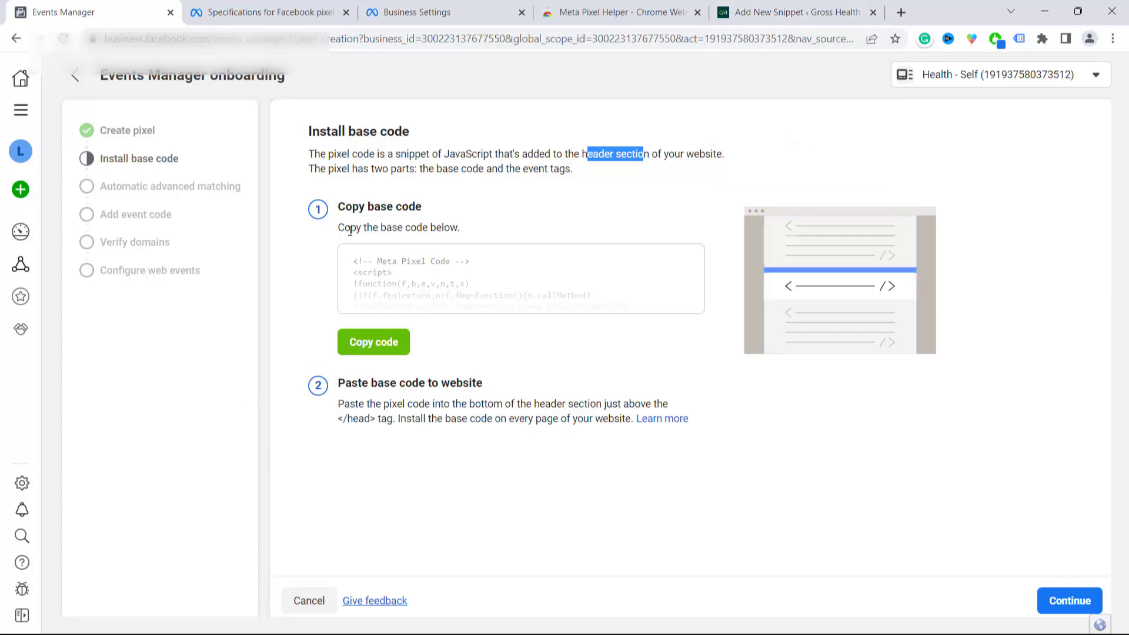
click(797, 12)
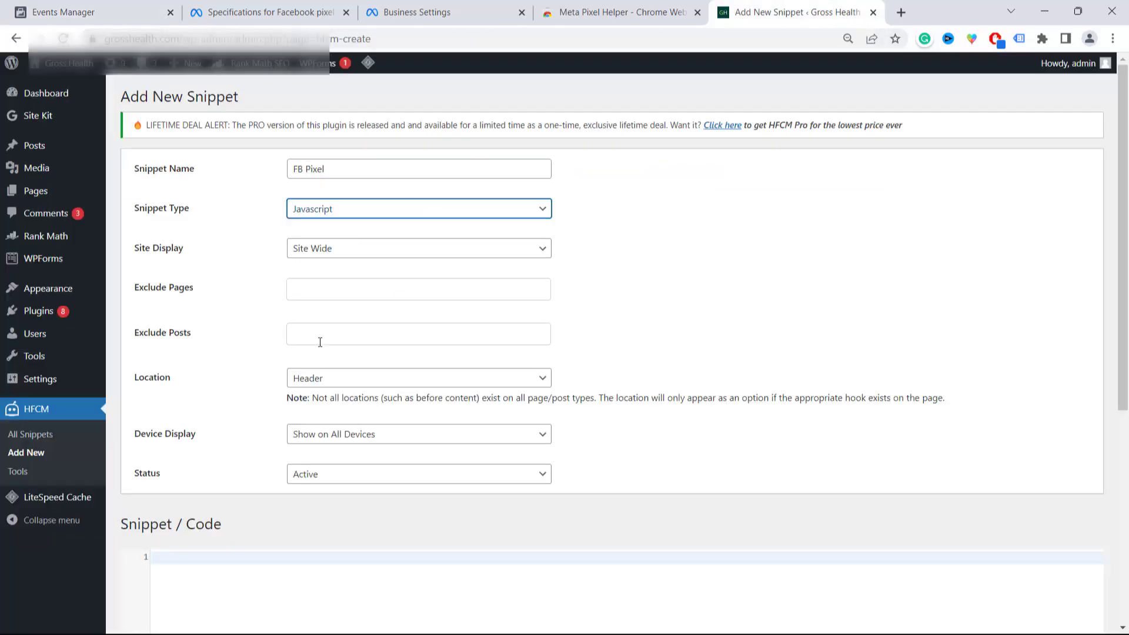
click(204, 251)
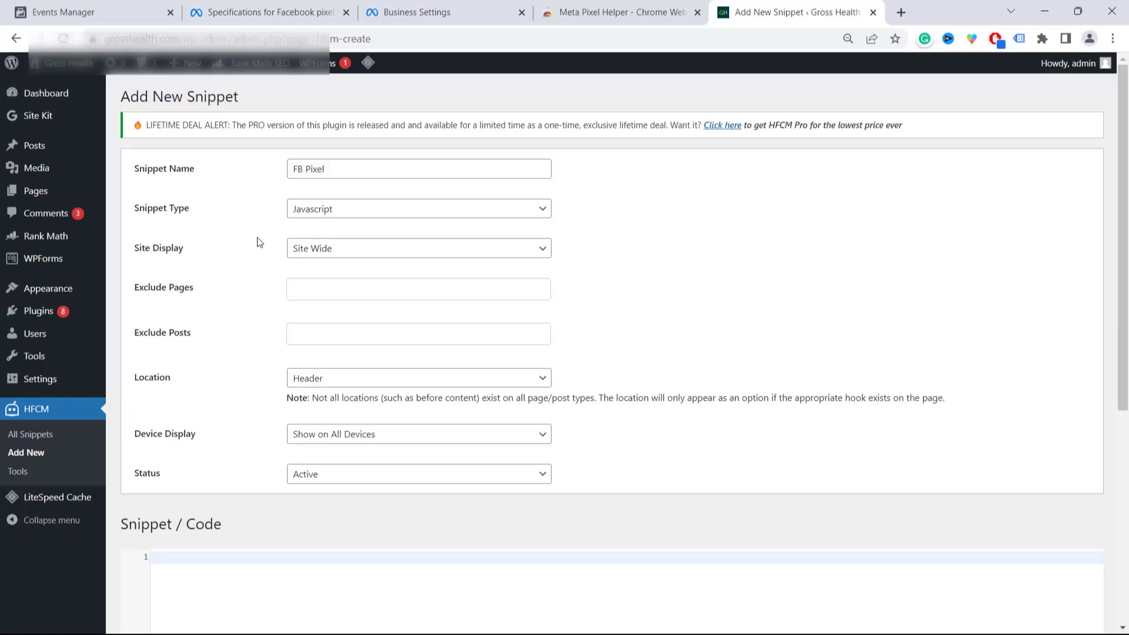
click(327, 250)
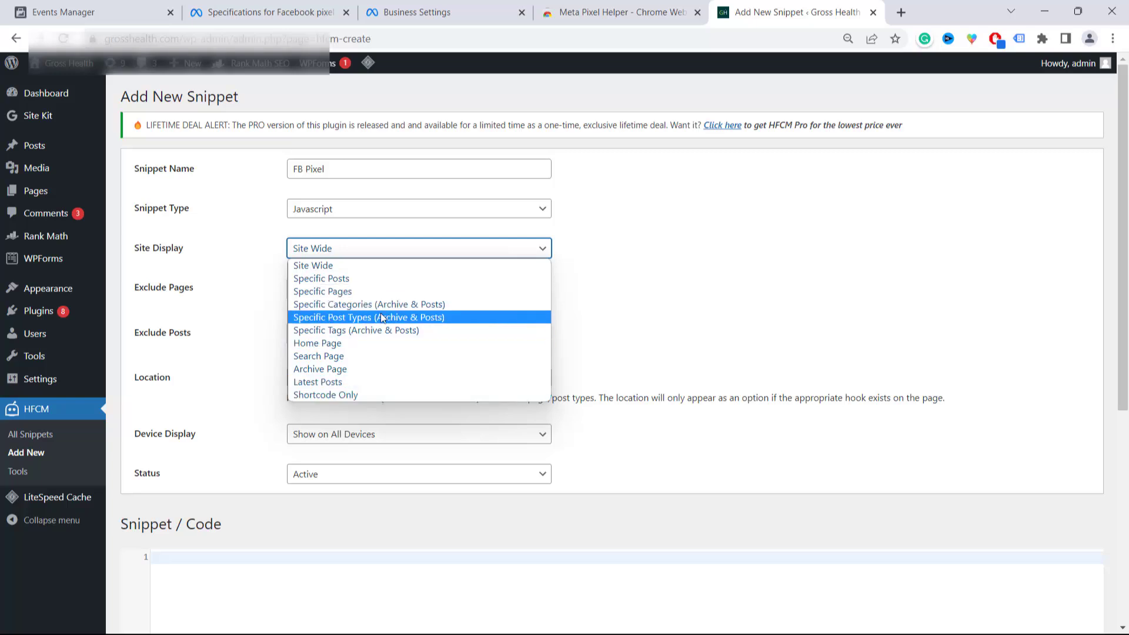
click(339, 266)
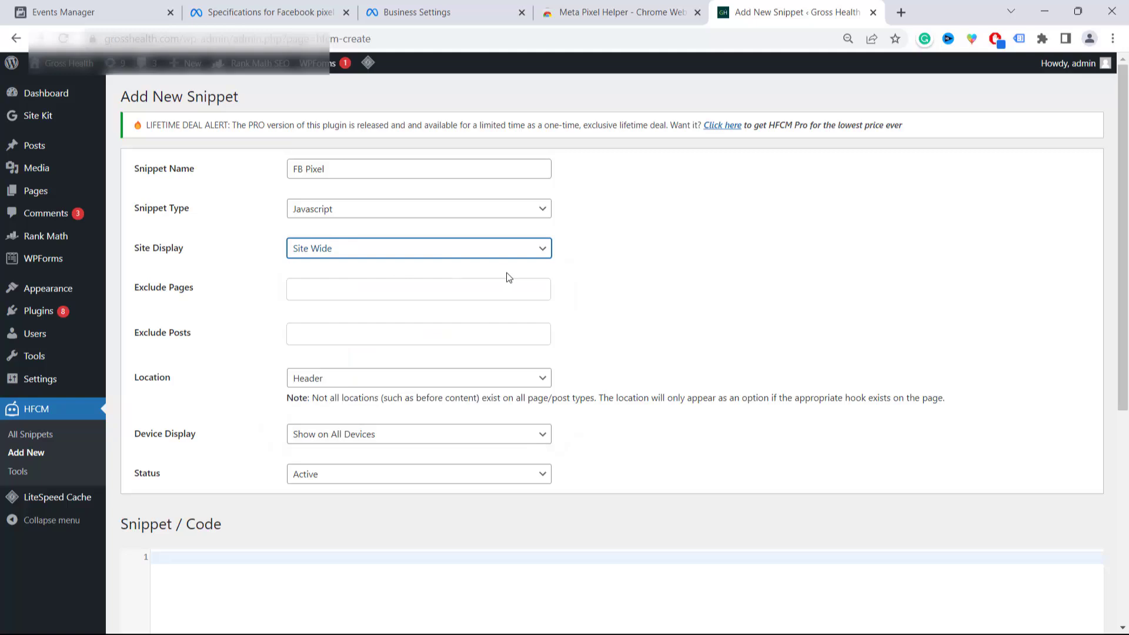
Look through the pages and posts that can be excluded from the snippet, leaving both exclusions empty.
click(317, 292)
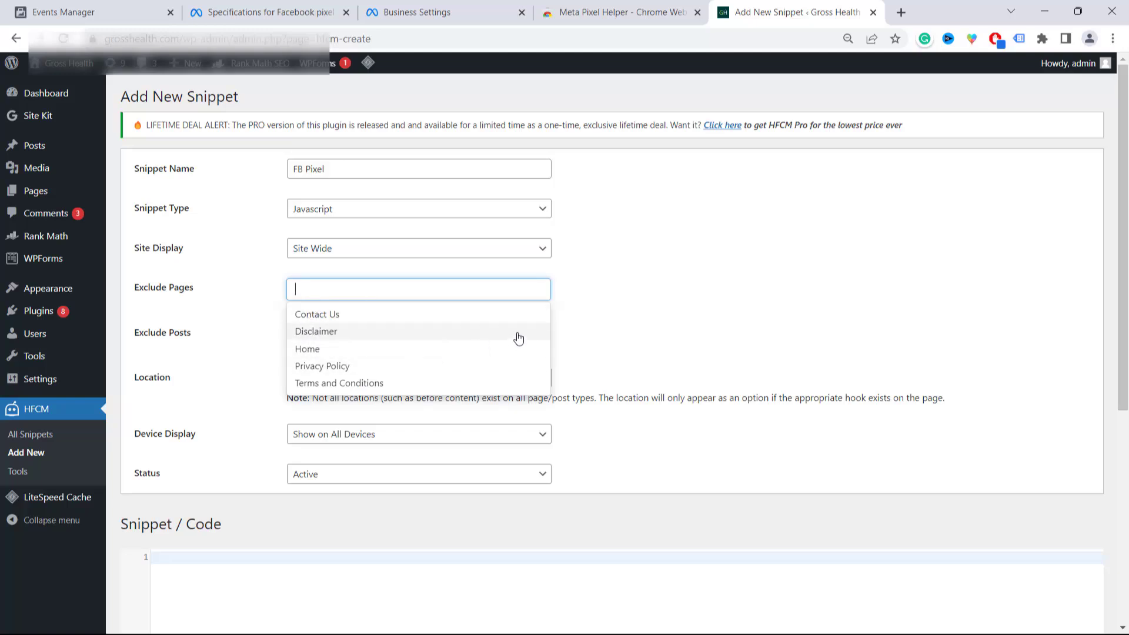
click(714, 330)
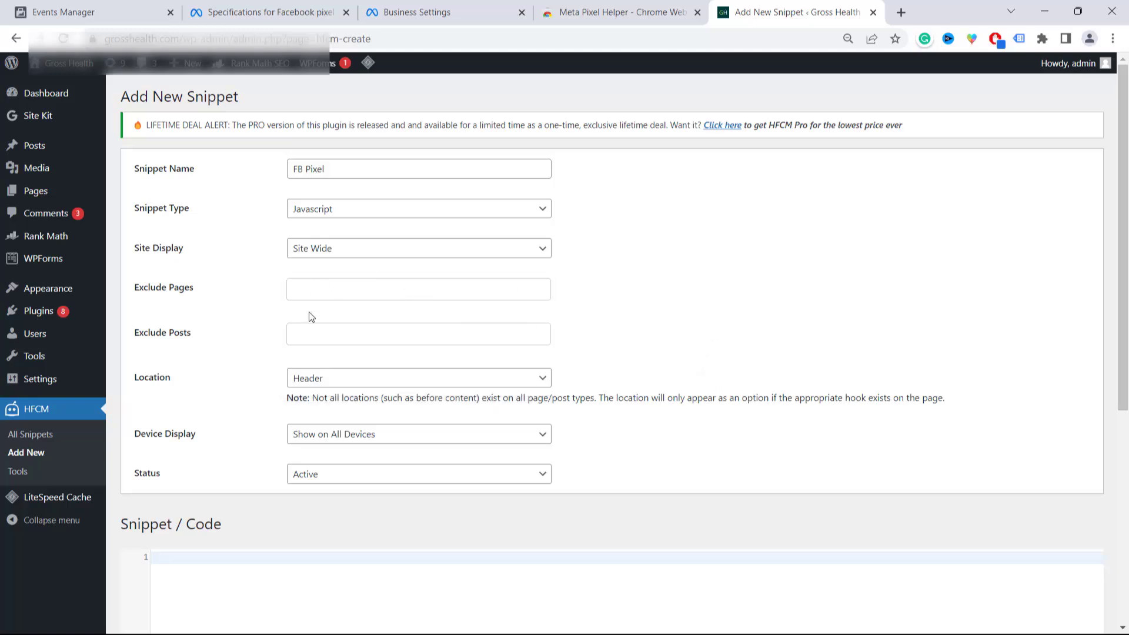
click(325, 330)
click(597, 323)
Set the snippet's location to Header, its device display to Show on All Devices and its status to Active.
scroll(758, 312, down, 2)
drag(154, 258, 135, 258)
click(352, 261)
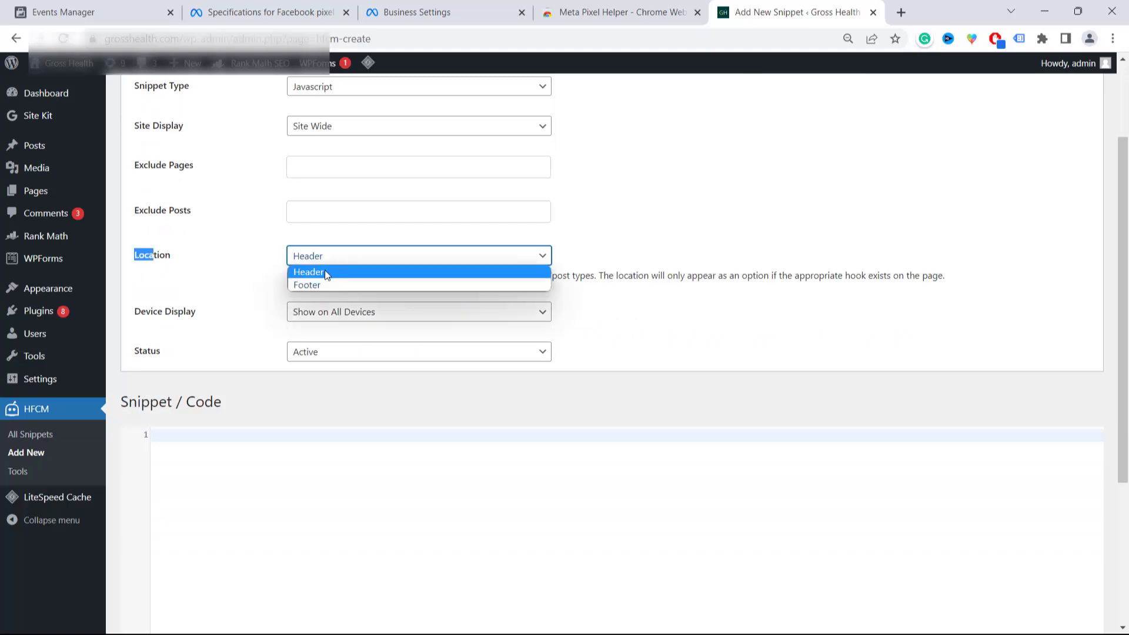
click(324, 270)
click(217, 322)
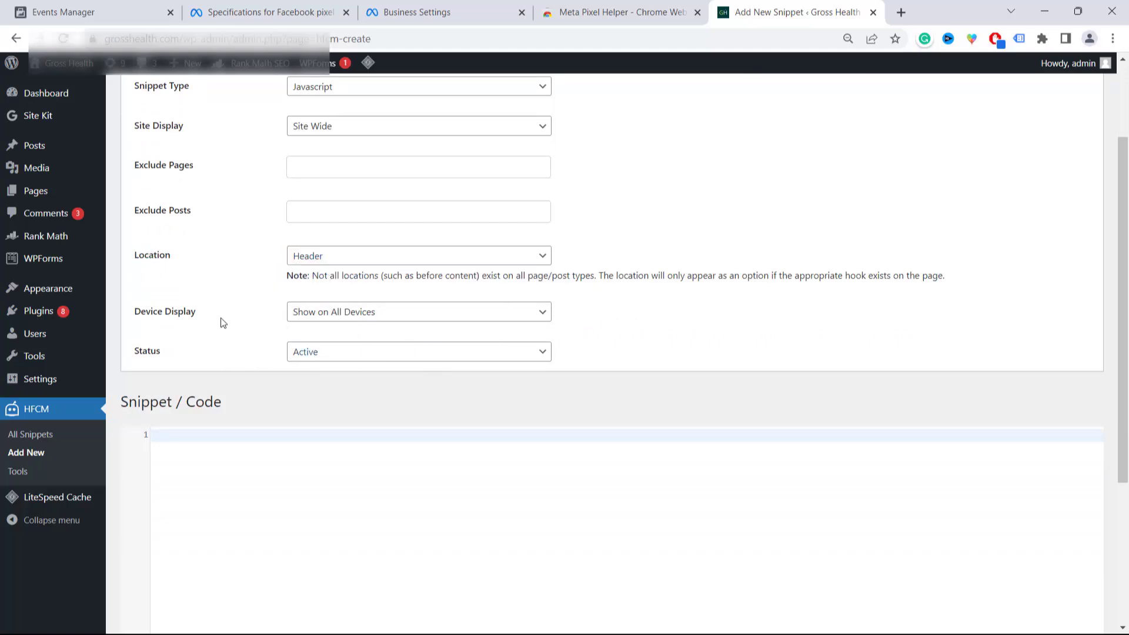
click(359, 314)
click(365, 315)
click(332, 354)
click(352, 353)
Paste the copied Meta Pixel base code into the FB Pixel snippet and save it.
scroll(673, 351, down, 4)
click(356, 302)
key(ctrl+v)
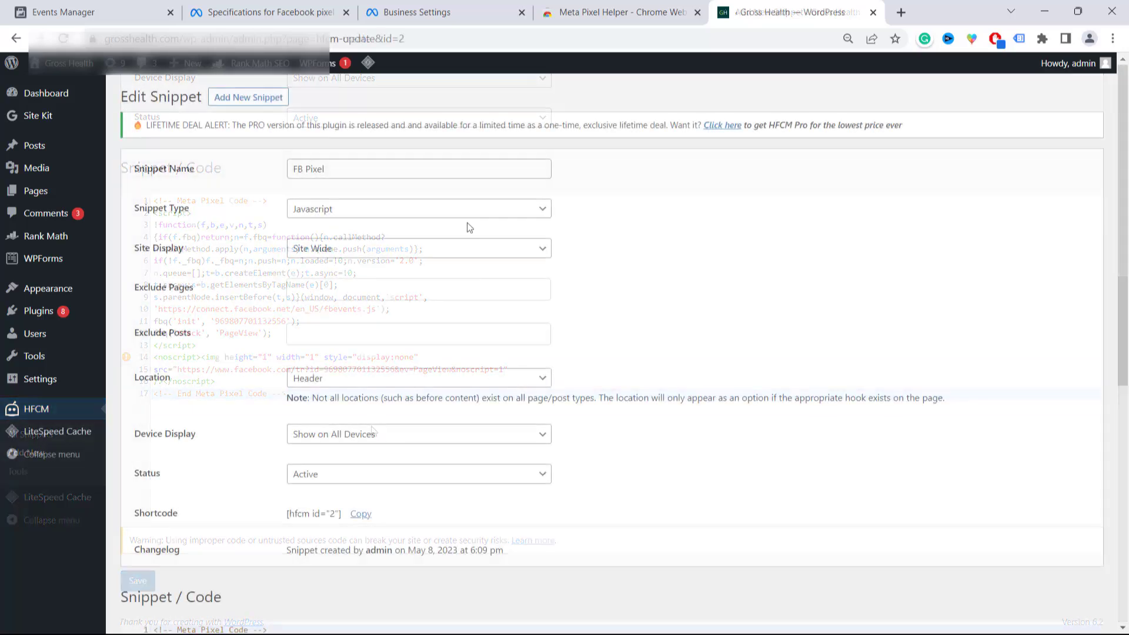
scroll(464, 224, down, 6)
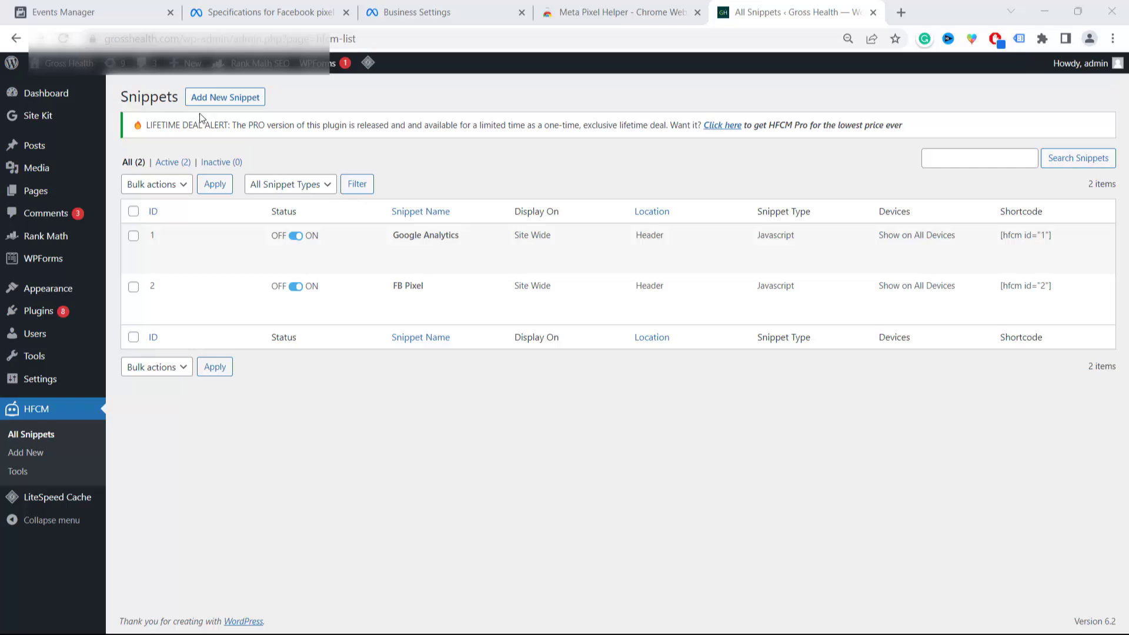
Switch to Events Manager and continue the pixel onboarding from the base code to automatic advanced matching.
click(93, 7)
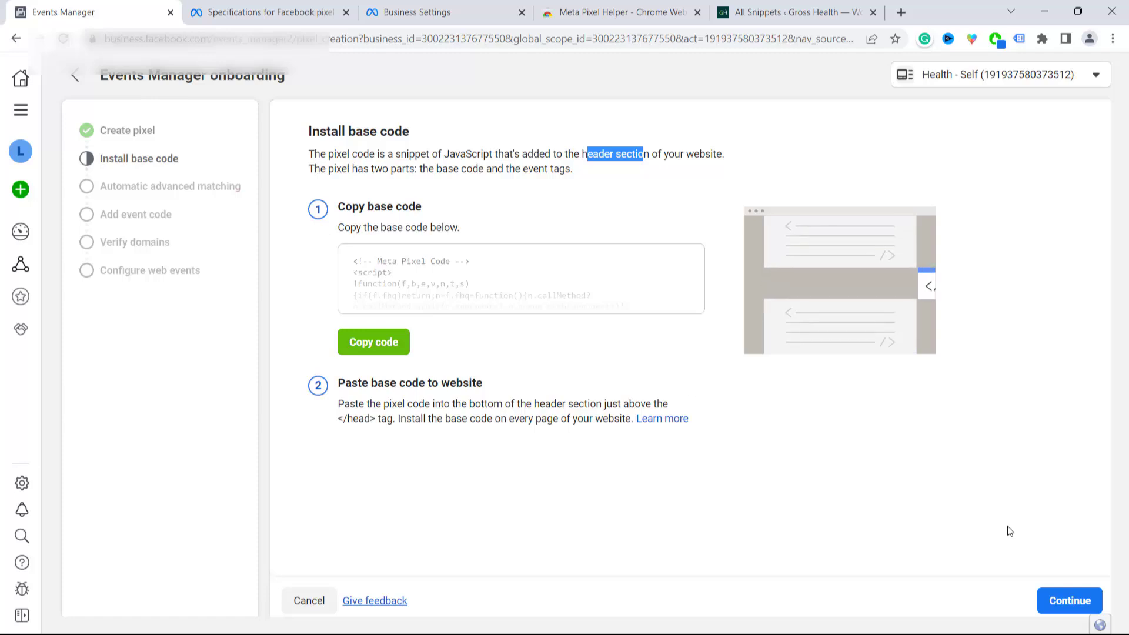
click(1064, 603)
drag(308, 130, 510, 137)
click(498, 165)
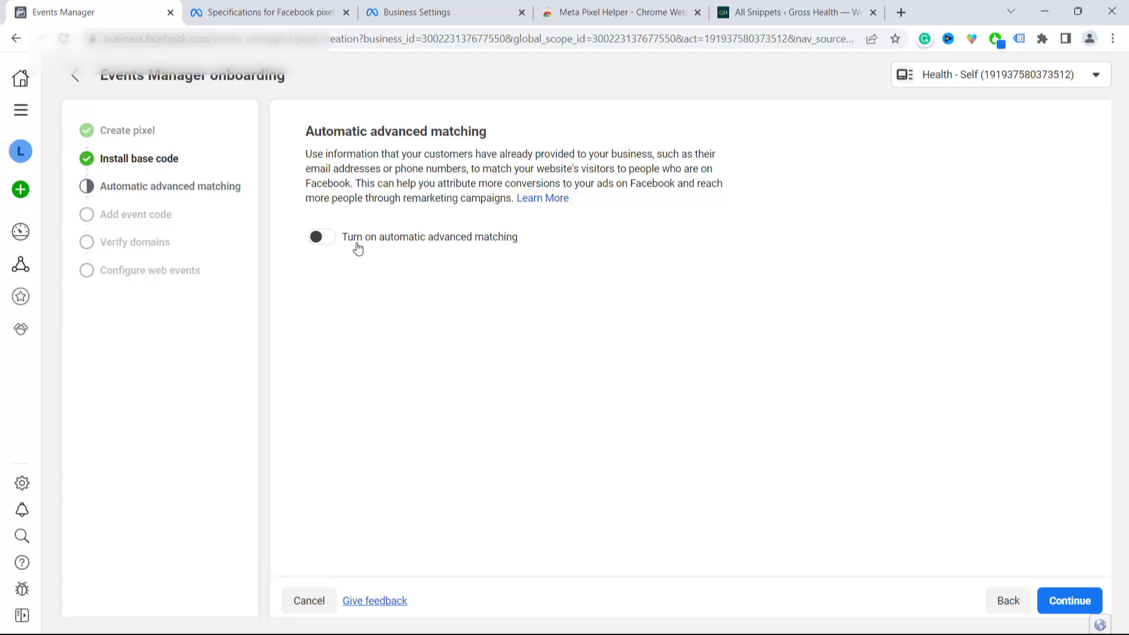
Turn automatic advanced matching on to view its customer information options, turn it back off, and continue to adding event code.
click(335, 239)
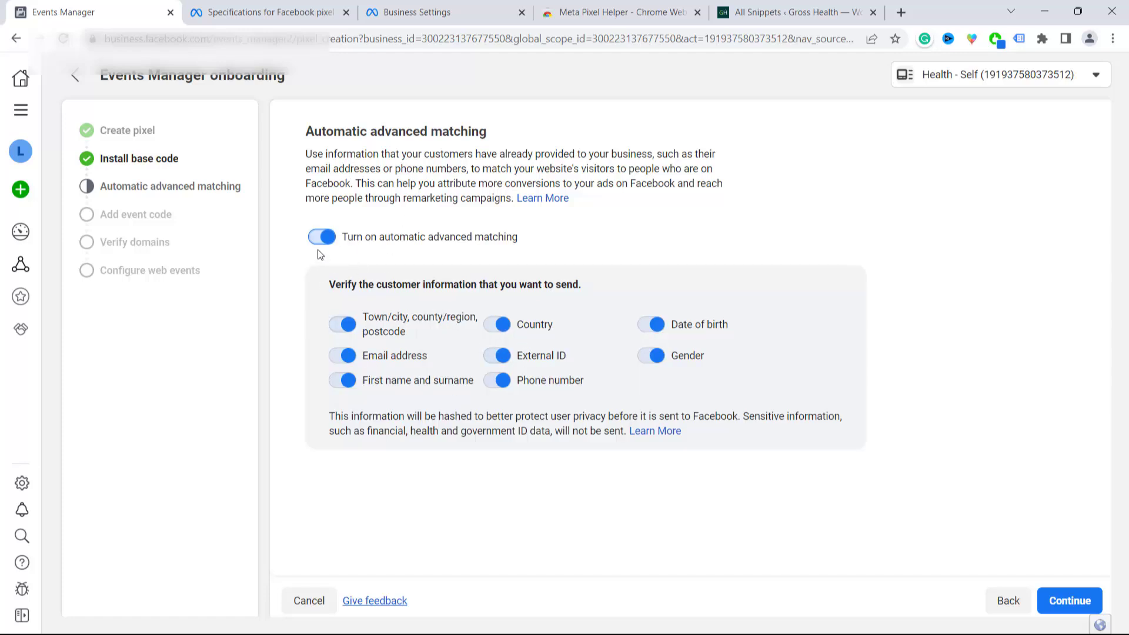
click(318, 239)
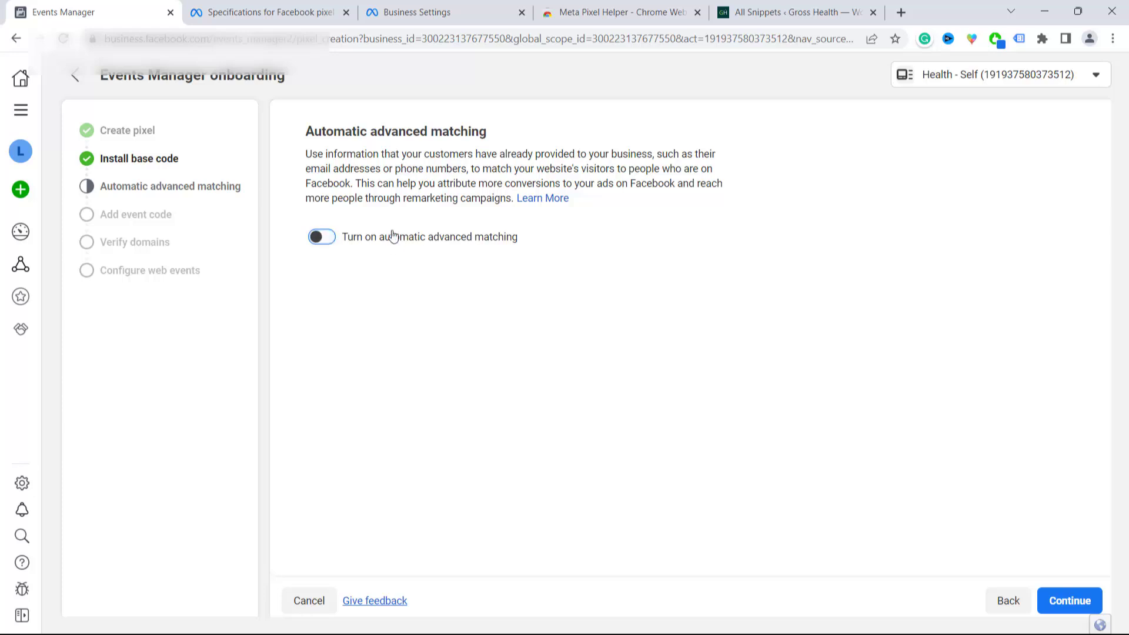
click(1069, 600)
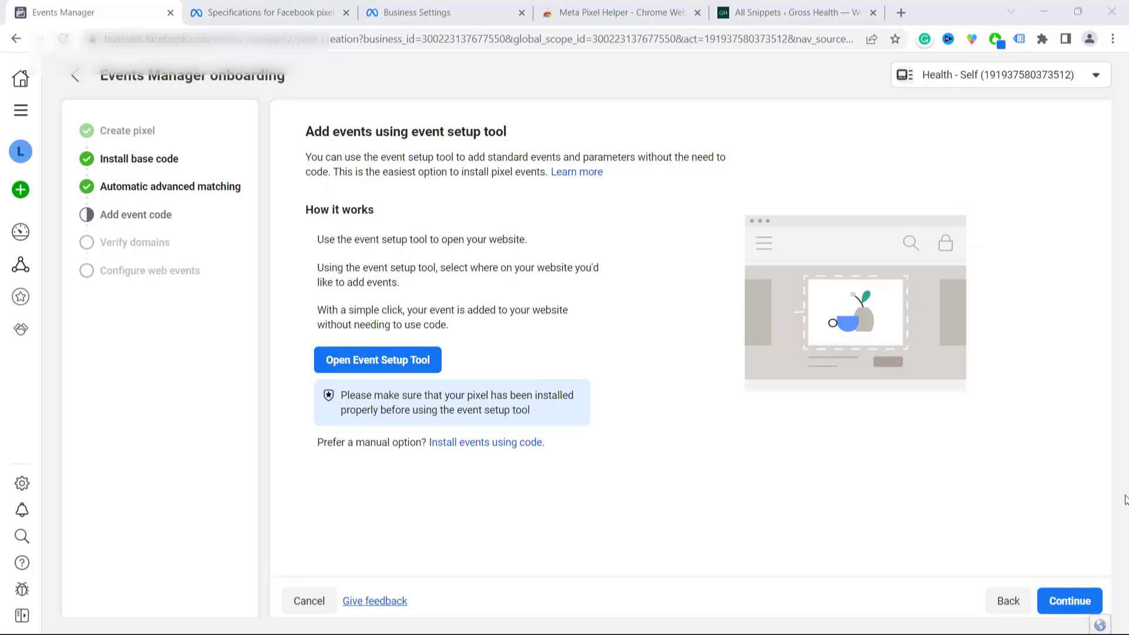
Continue past the event setup tool, domain verification and web event configuration to the pixel overview.
click(1071, 601)
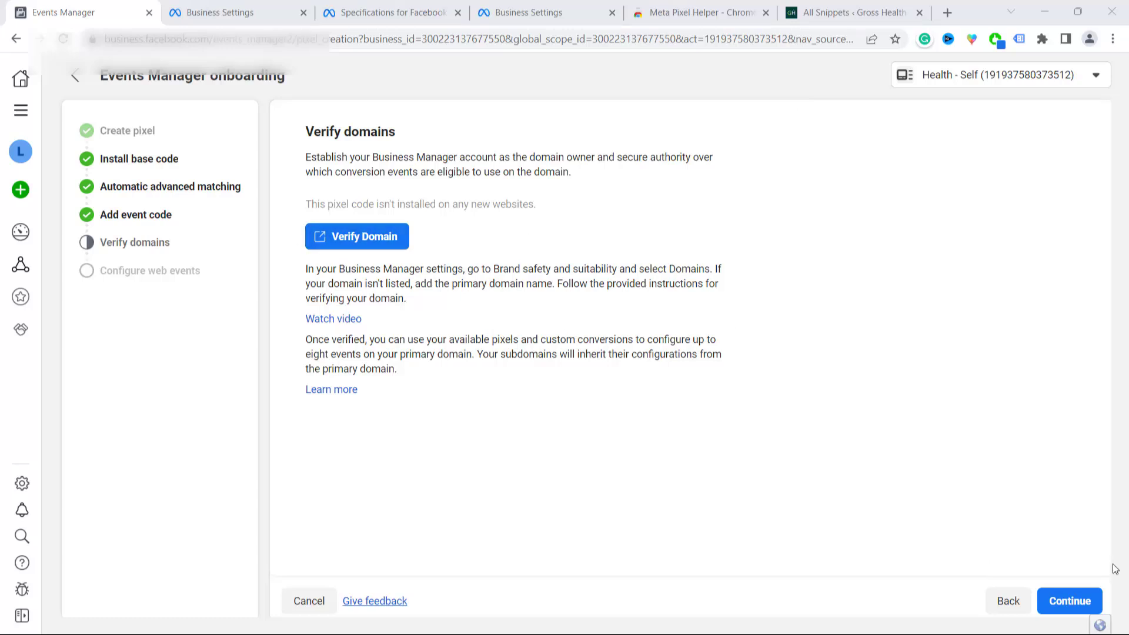
click(1074, 604)
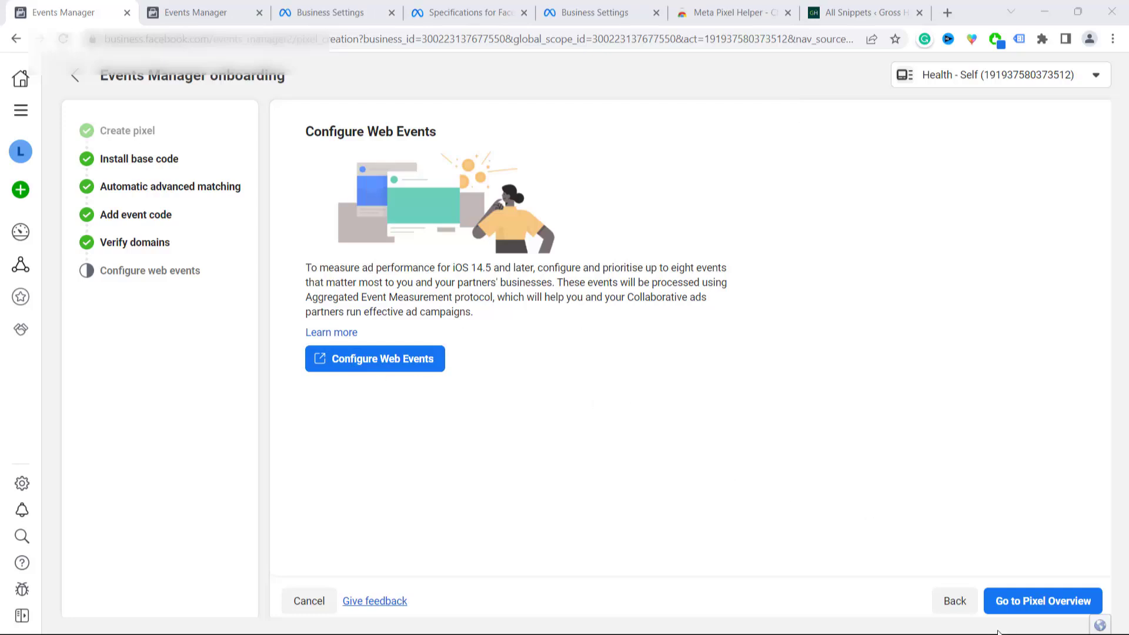
click(1030, 600)
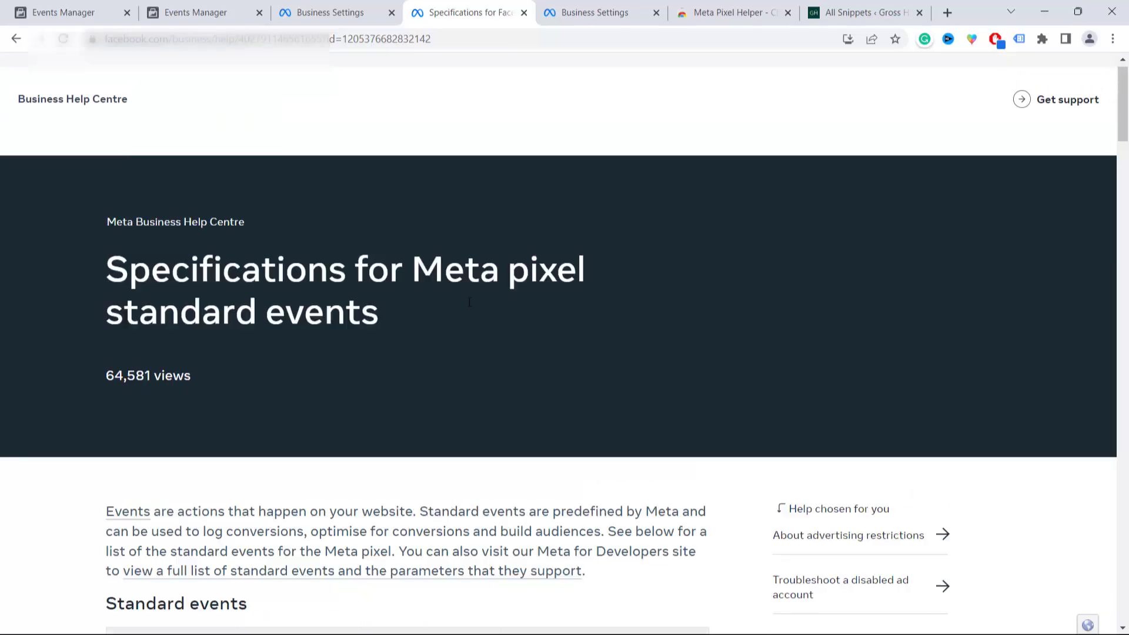
Examine the Meta pixel standard events table in the Business Help Centre, selecting the Add to cart event code.
scroll(415, 288, down, 6)
scroll(414, 288, down, 6)
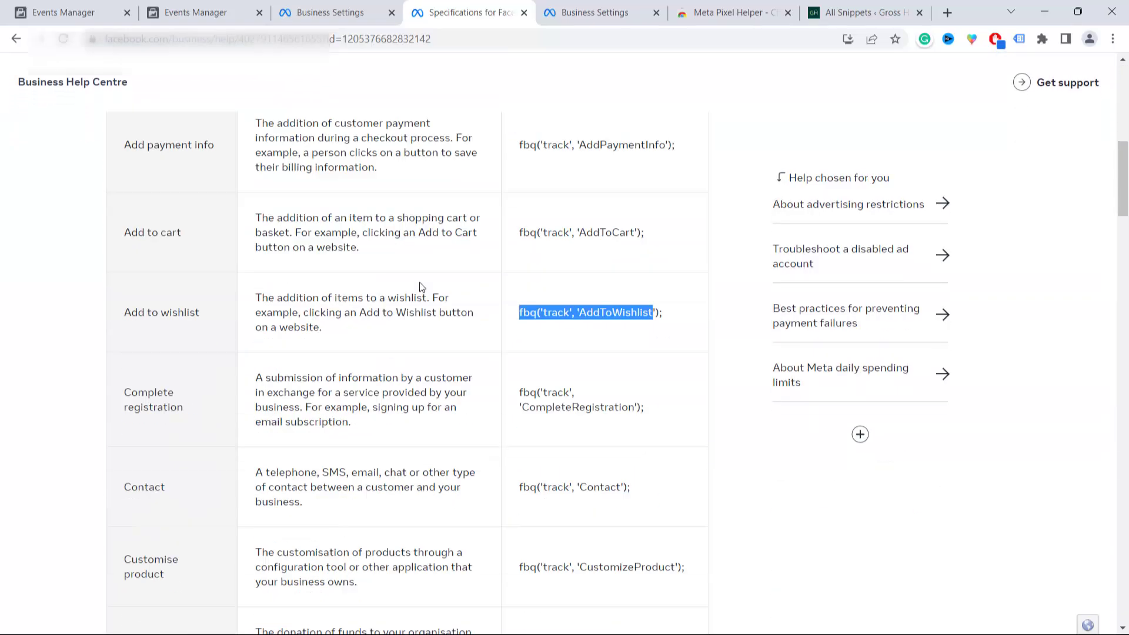
scroll(416, 276, up, 4)
scroll(417, 263, down, 2)
scroll(416, 263, up, 2)
click(219, 338)
mouse_move(516, 347)
mouse_down()
mouse_move(651, 346)
mouse_move(520, 355)
mouse_up()
click(653, 348)
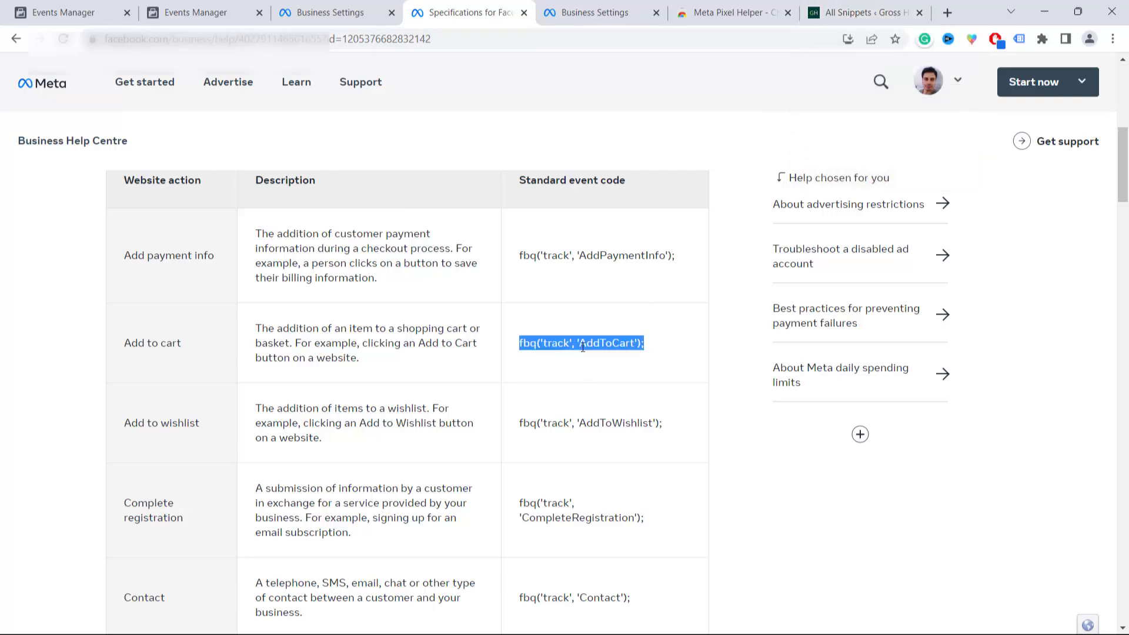
Read further through the standard events, highlighting the event codes for Contact and Purchase.
scroll(261, 404, down, 4)
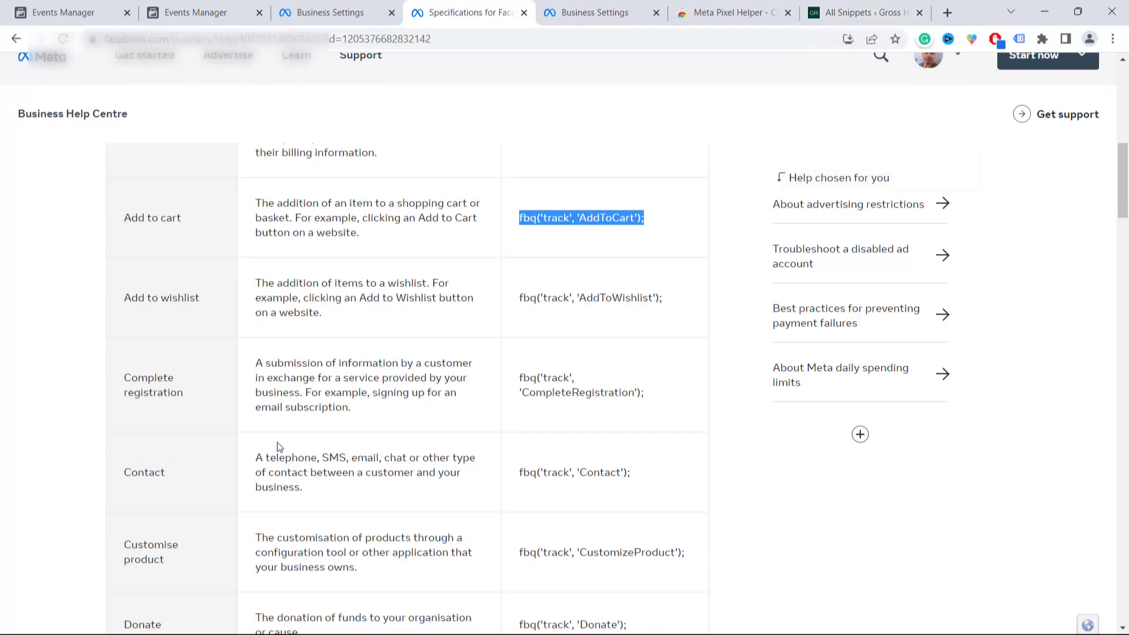
drag(514, 354, 635, 351)
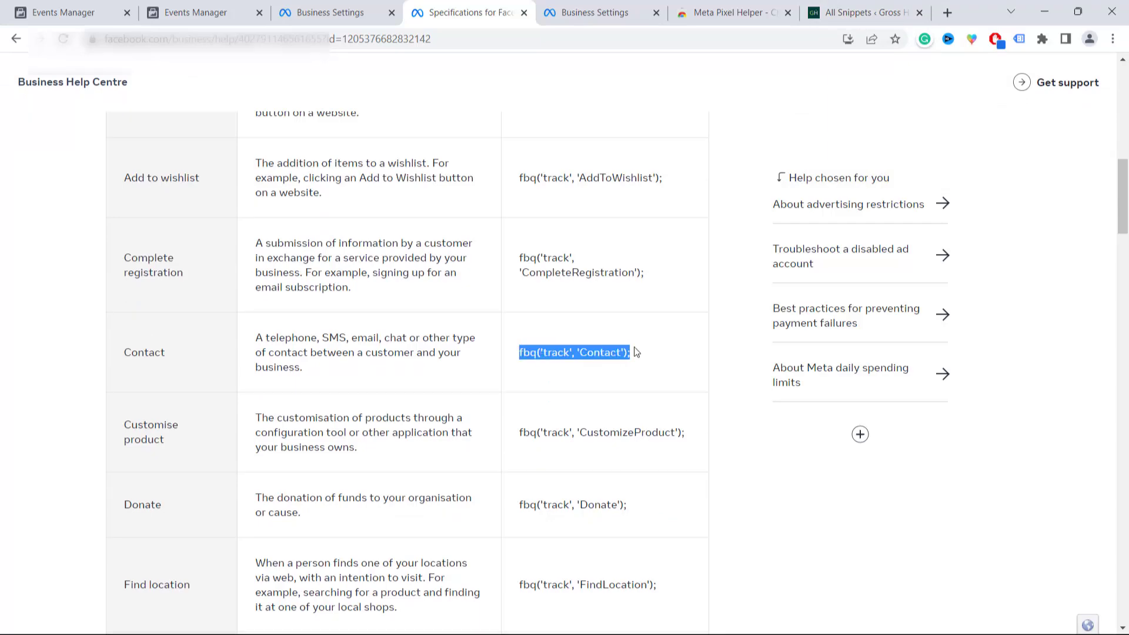
scroll(629, 426, down, 1)
scroll(629, 426, down, 4)
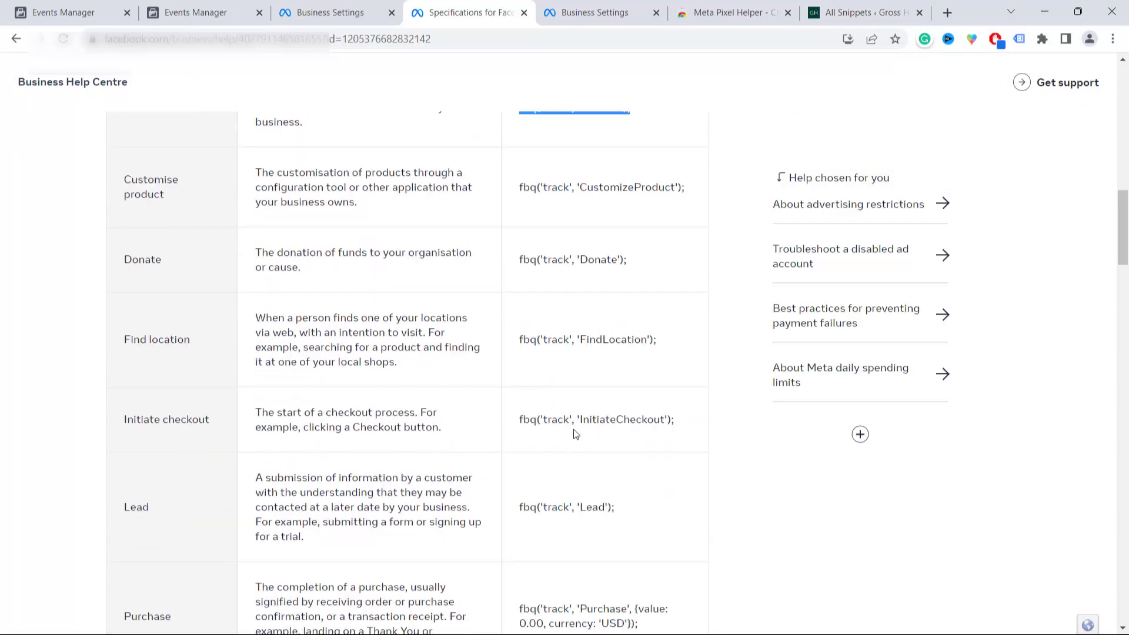
scroll(517, 436, down, 2)
scroll(649, 416, down, 2)
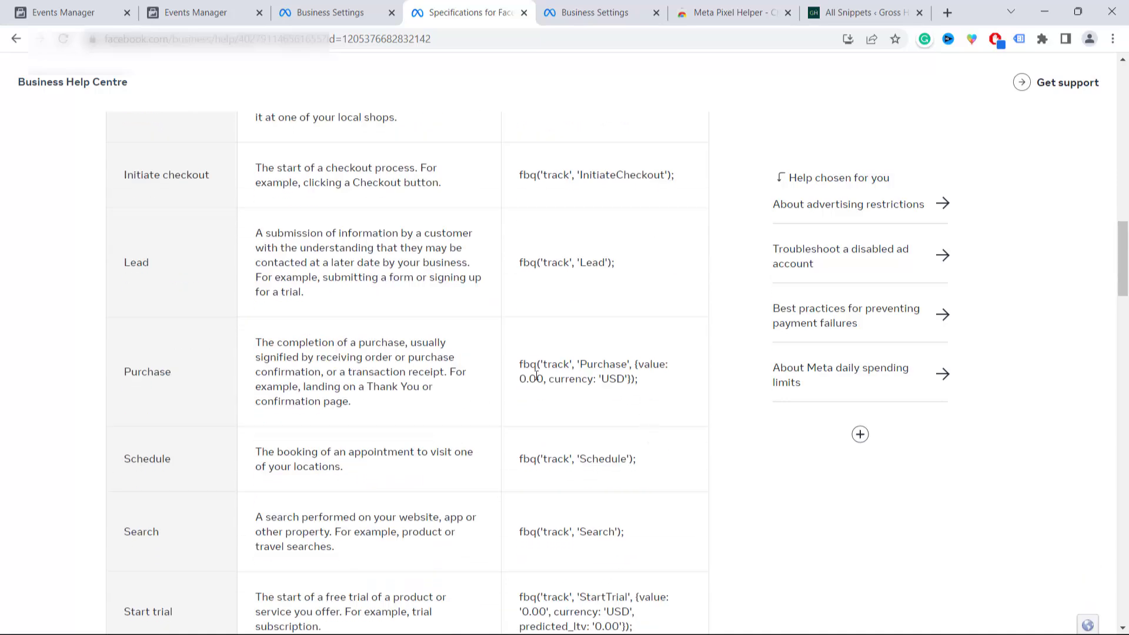
drag(520, 370, 658, 392)
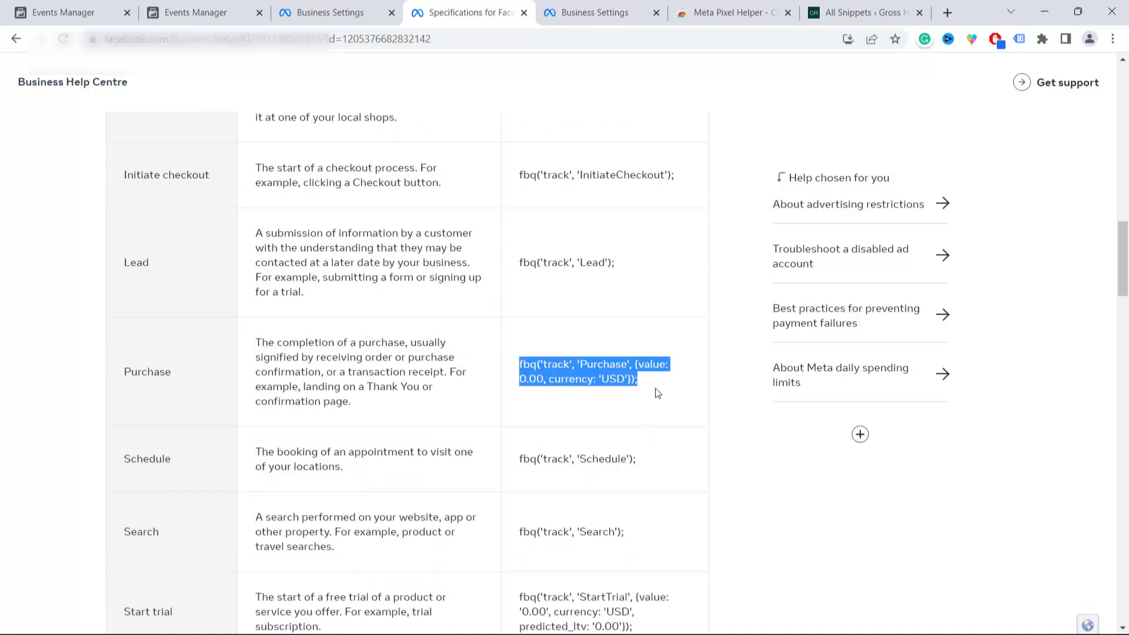
click(657, 392)
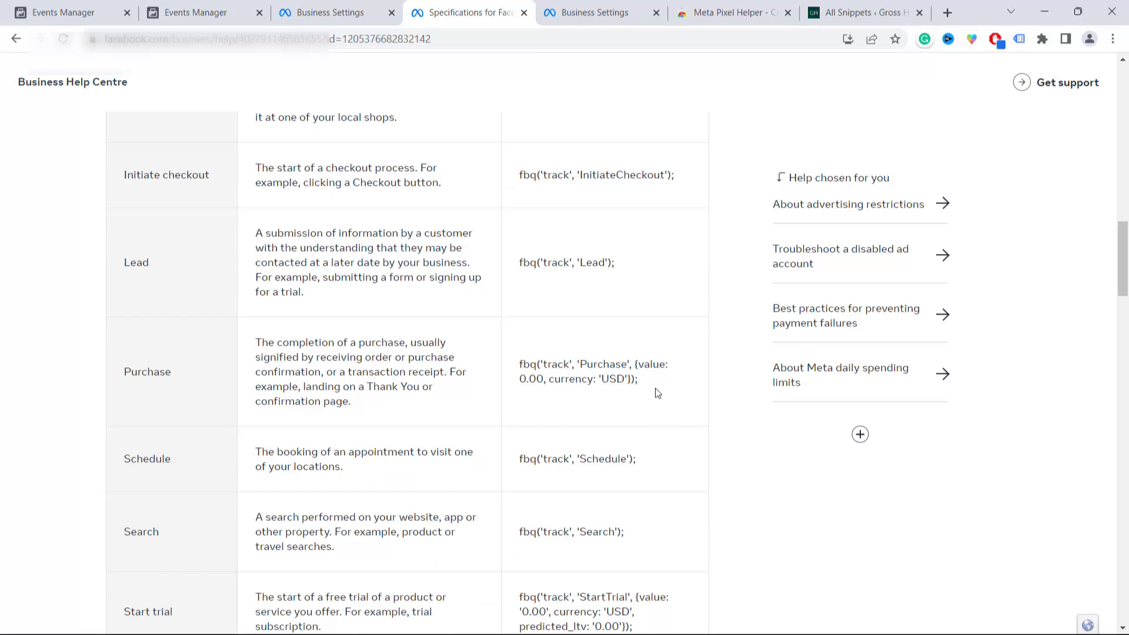
triple_click(542, 369)
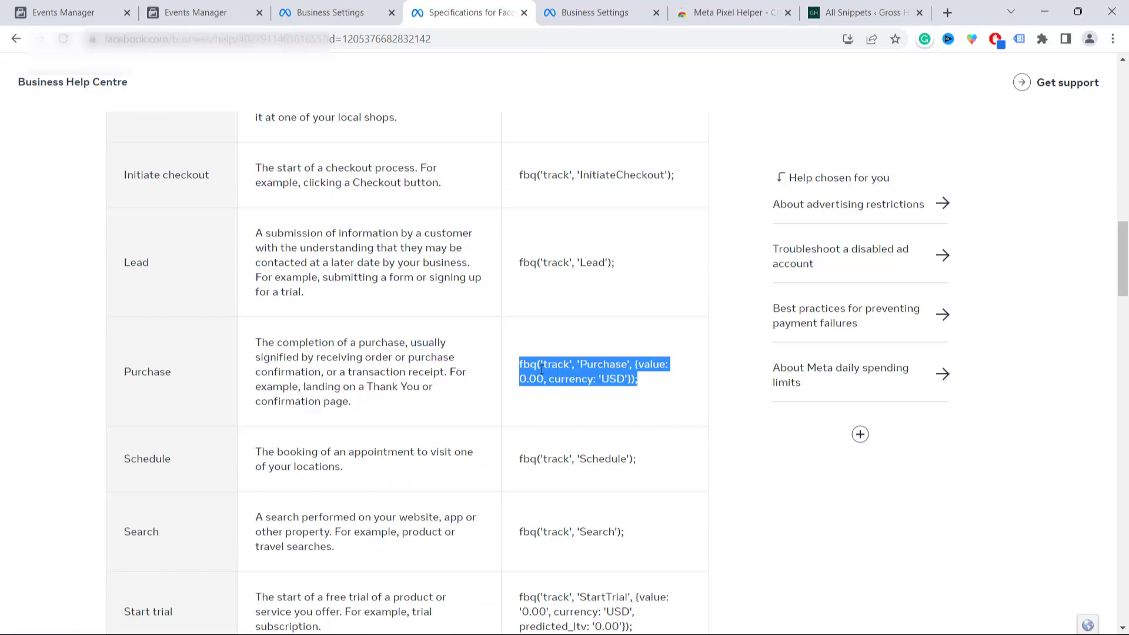
click(578, 365)
scroll(612, 350, down, 2)
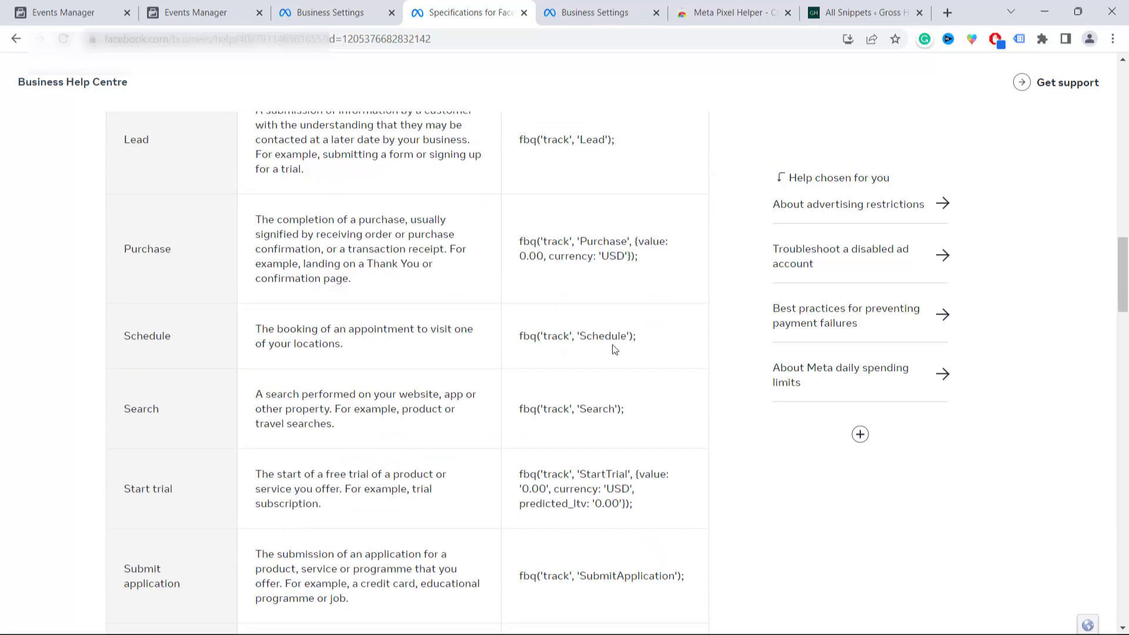
Switch to the WordPress snippet list and open the FB Pixel snippet for editing.
click(835, 13)
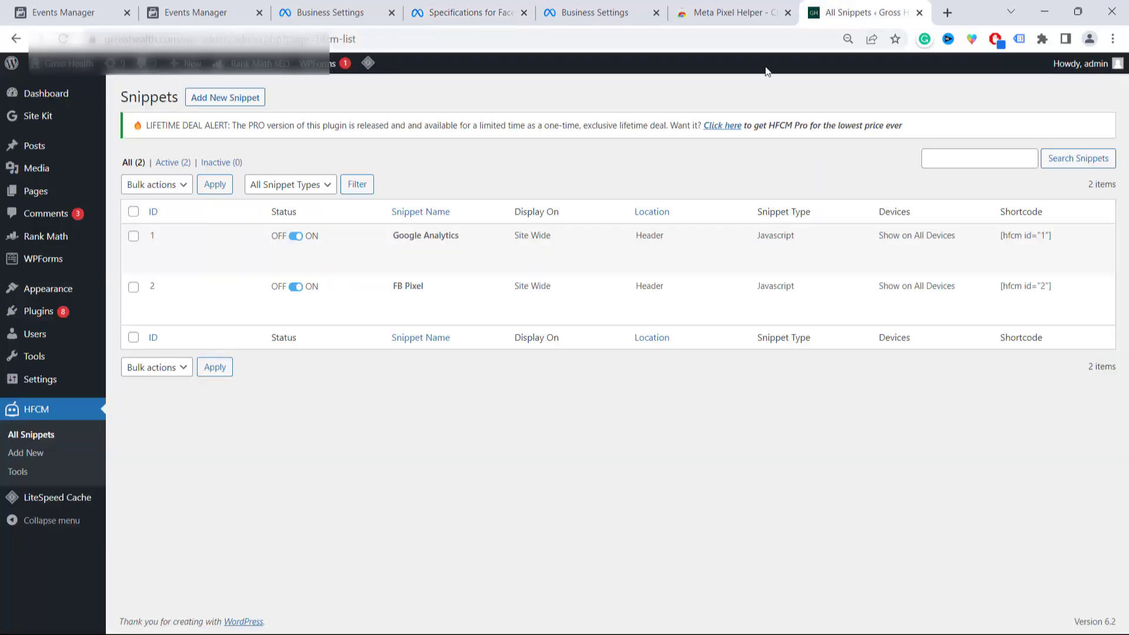
mouse_move(87, 292)
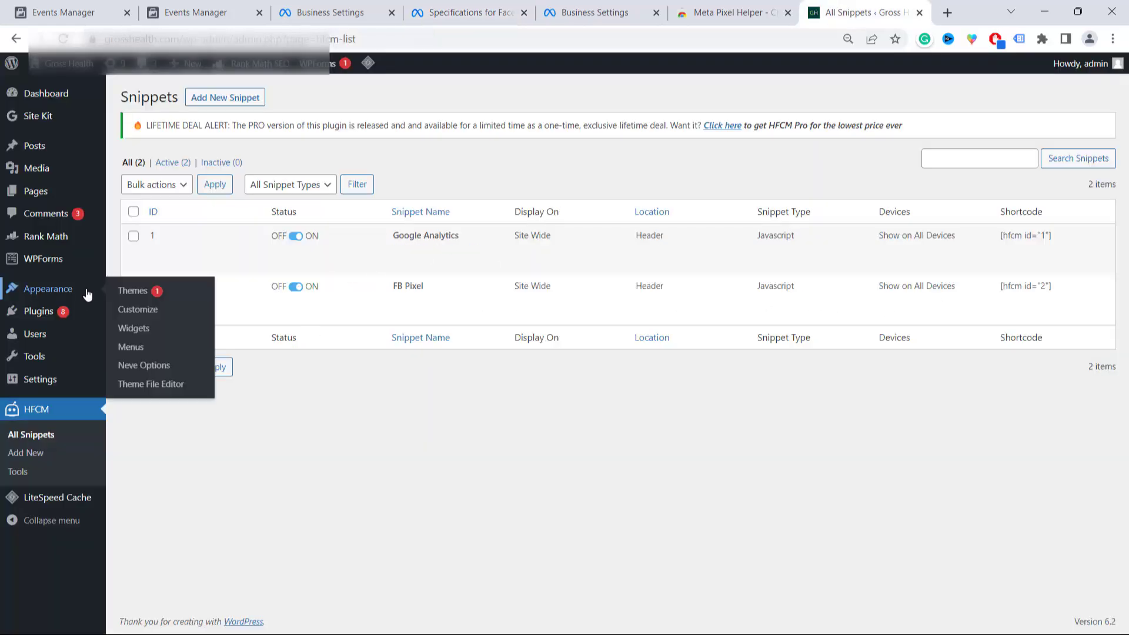
click(400, 300)
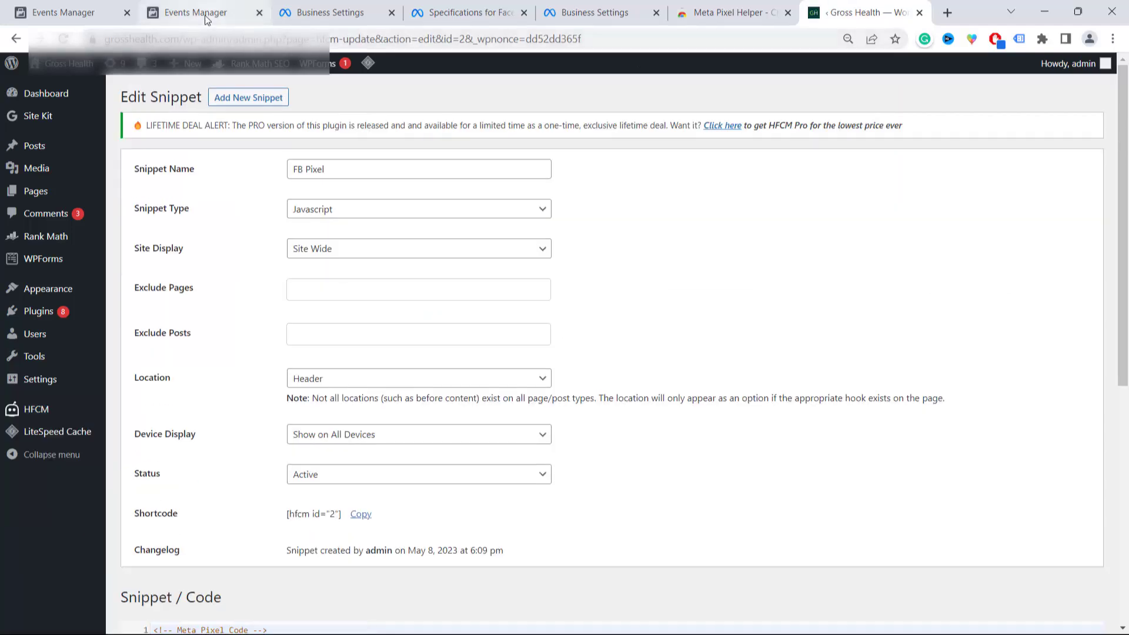
Return to the Meta pixel standard events page and examine the remaining event codes, highlighting the one for View content.
click(206, 18)
click(573, 14)
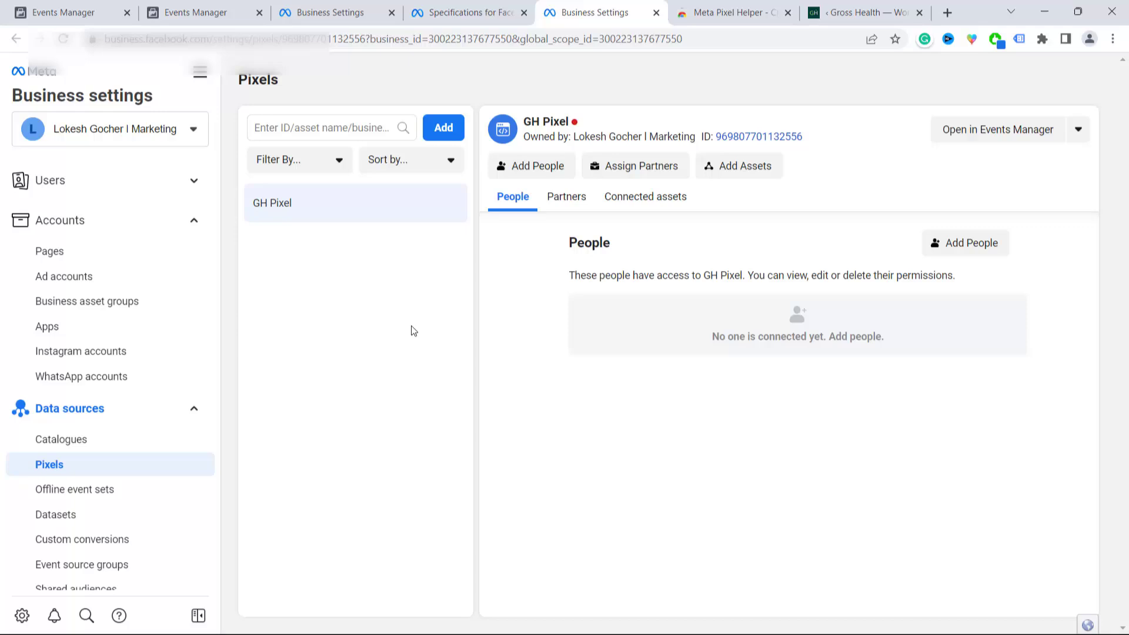
click(464, 14)
scroll(631, 433, down, 2)
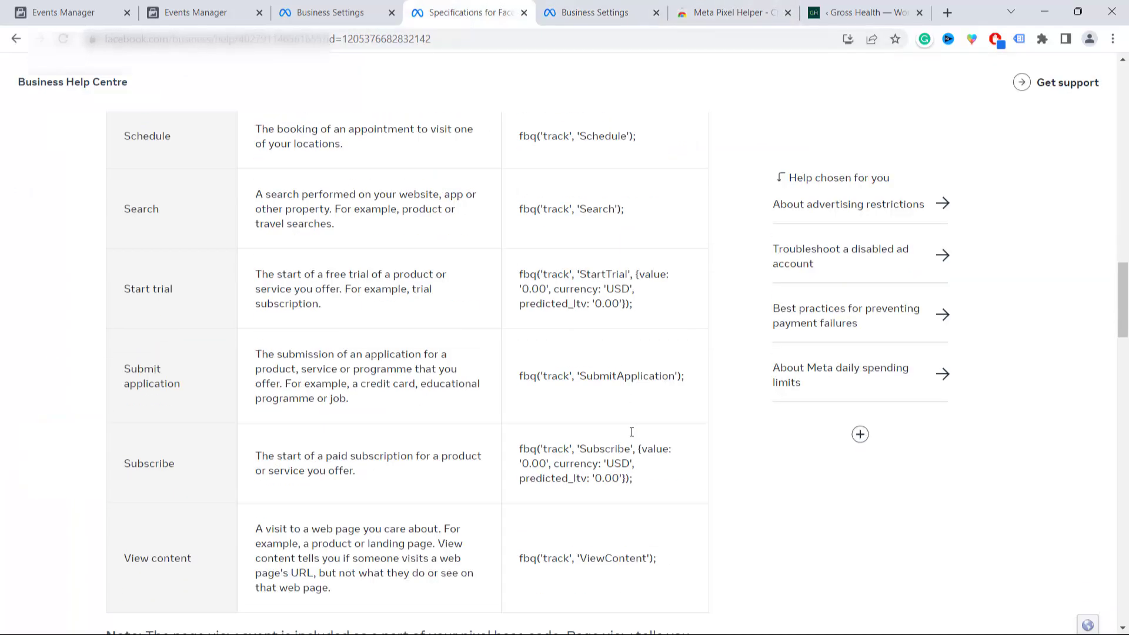
scroll(631, 434, down, 3)
drag(667, 519, 524, 515)
scroll(617, 453, up, 1)
scroll(618, 453, up, 5)
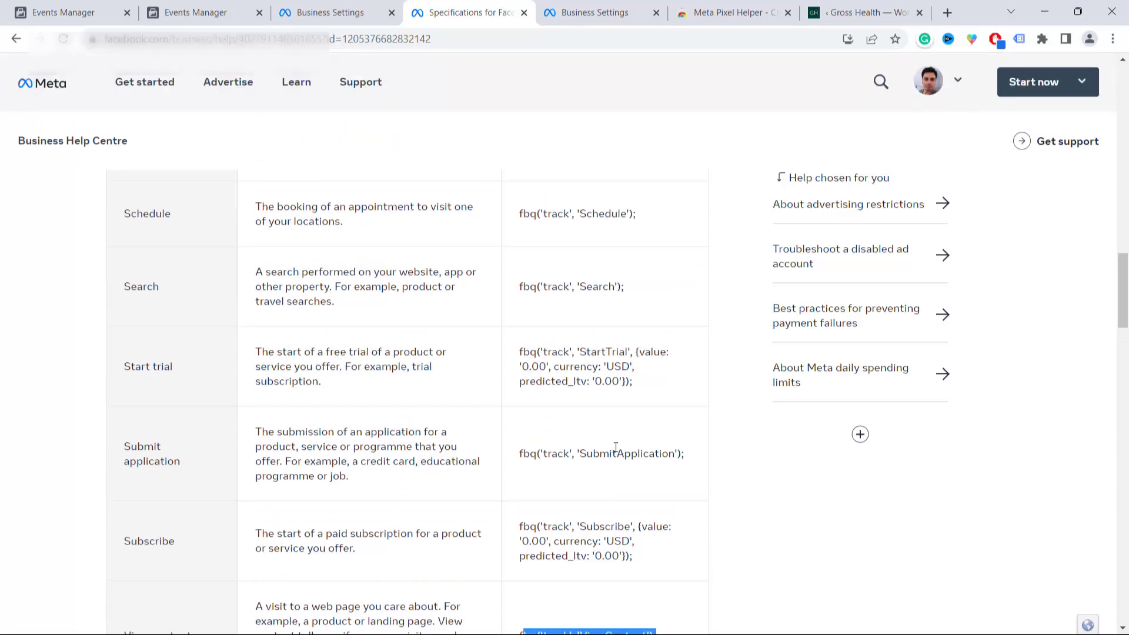
Copy the Lead event code from the standard events table and insert it on its own line below the PageView call in the FB Pixel snippet.
drag(622, 262, 511, 268)
key(ctrl+c)
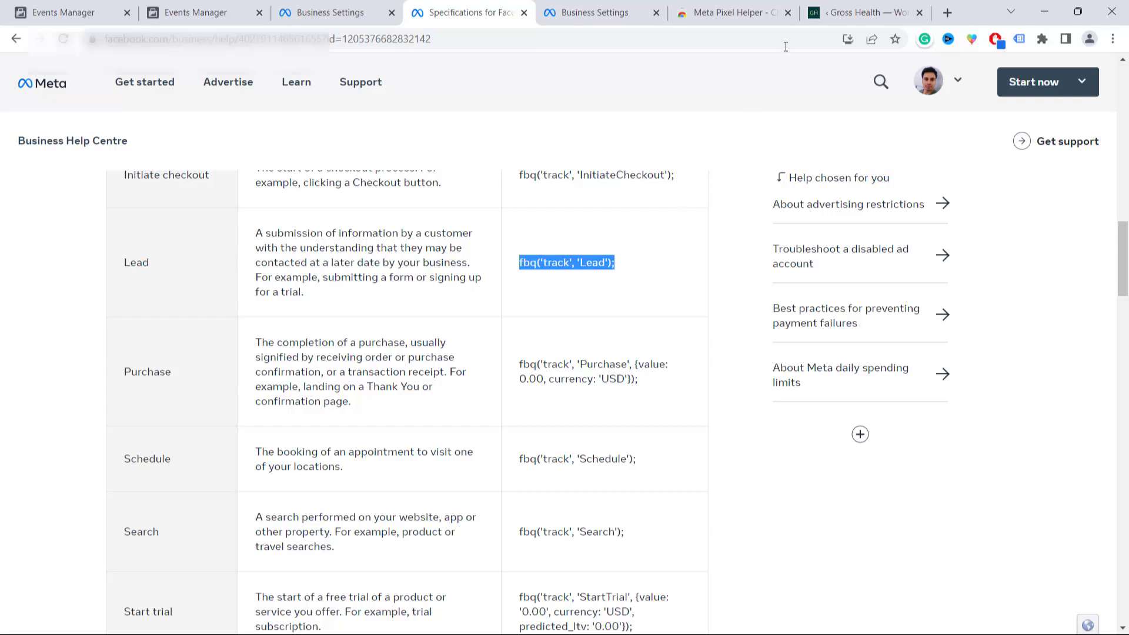
click(866, 12)
scroll(558, 380, down, 7)
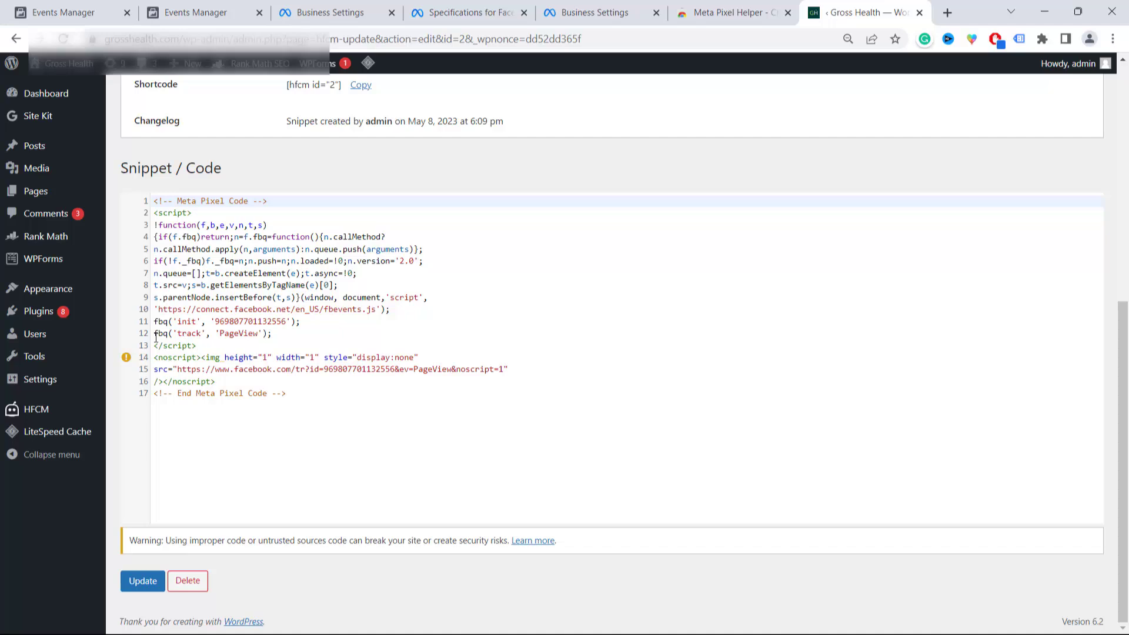
click(275, 334)
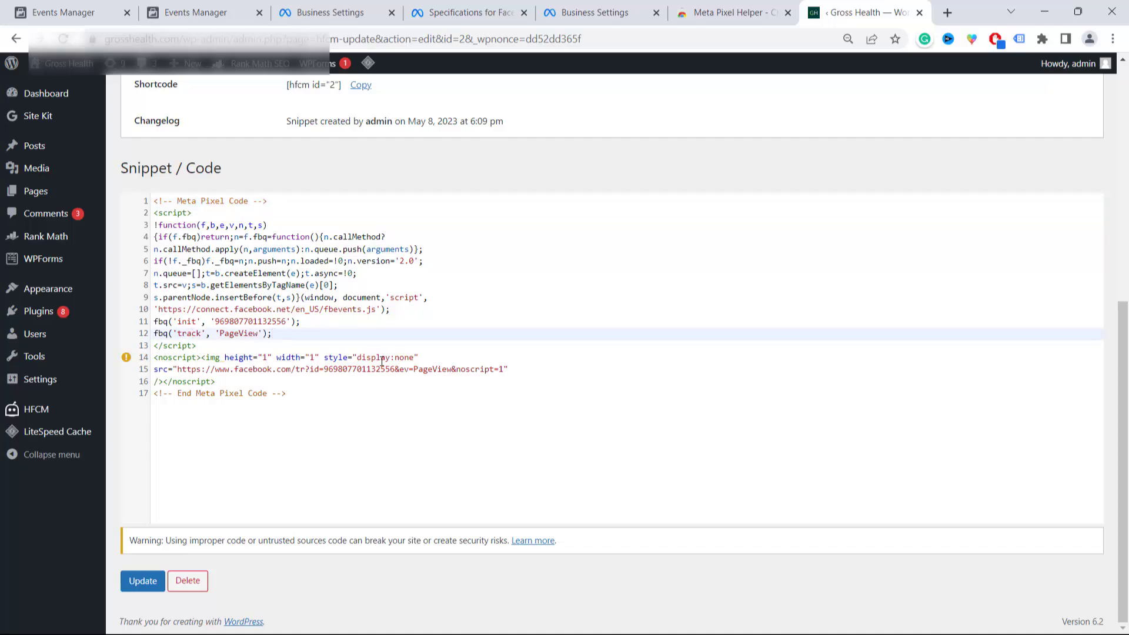
key(Return)
key(ctrl+v)
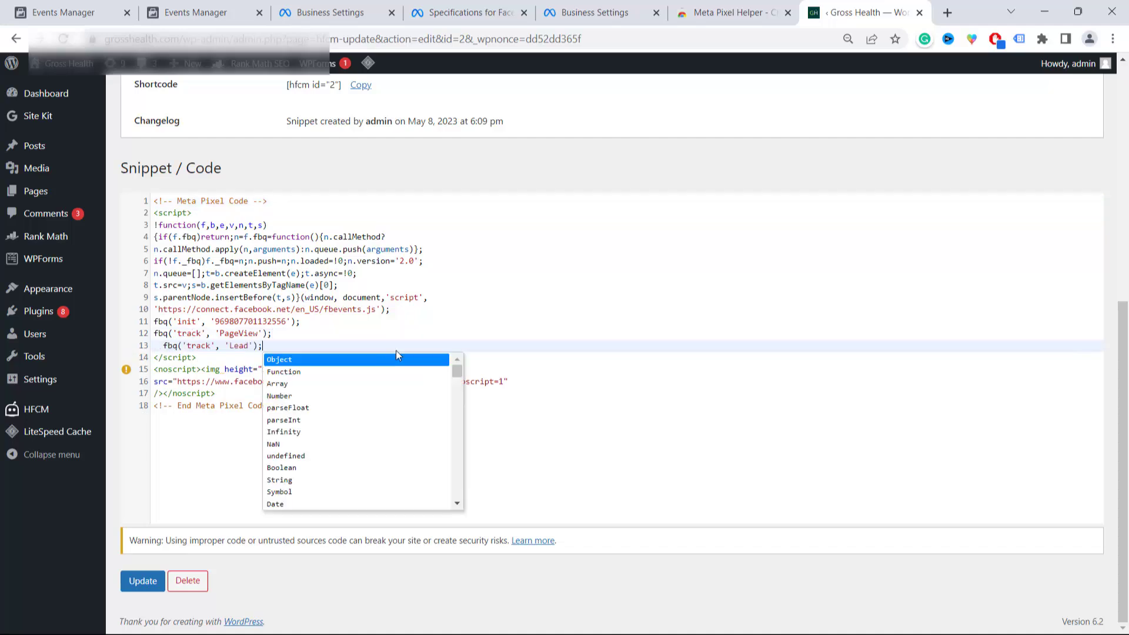
click(163, 345)
key(BackSpace)
key(BackSpace)
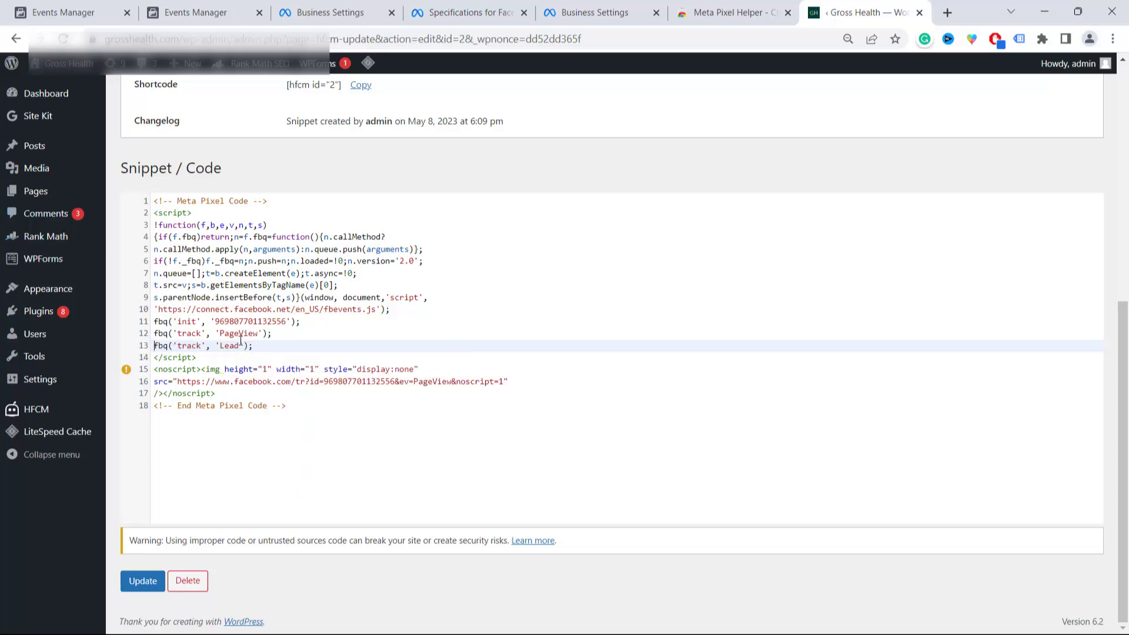
Highlight the PageView and Lead tracking lines, and return to the snippet list without updating the snippet.
drag(257, 346, 159, 338)
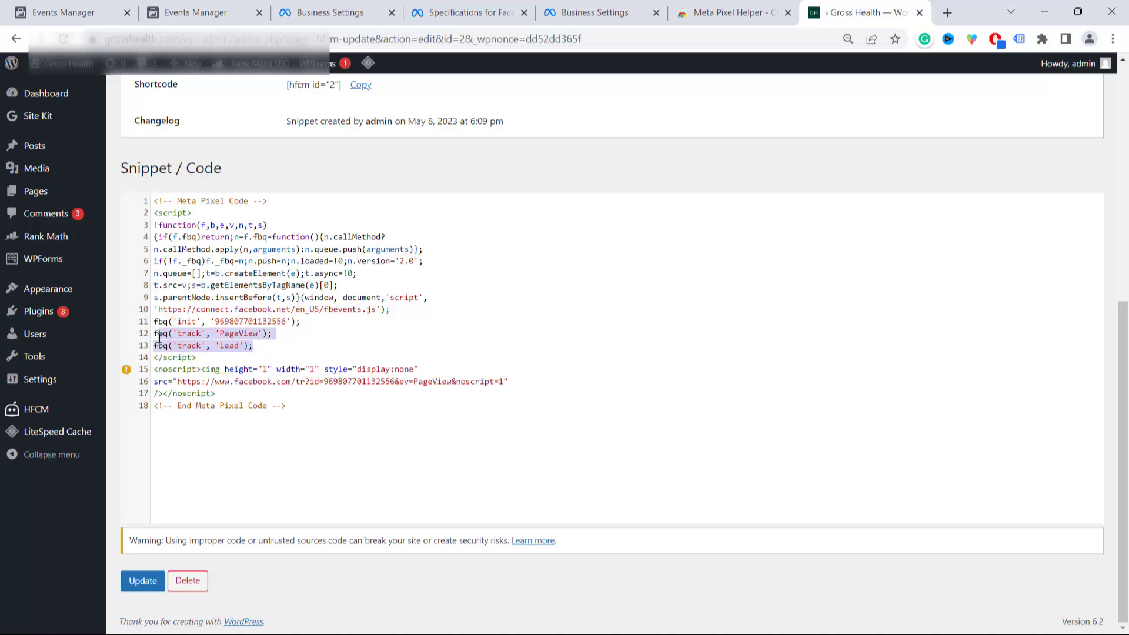
scroll(459, 335, up, 4)
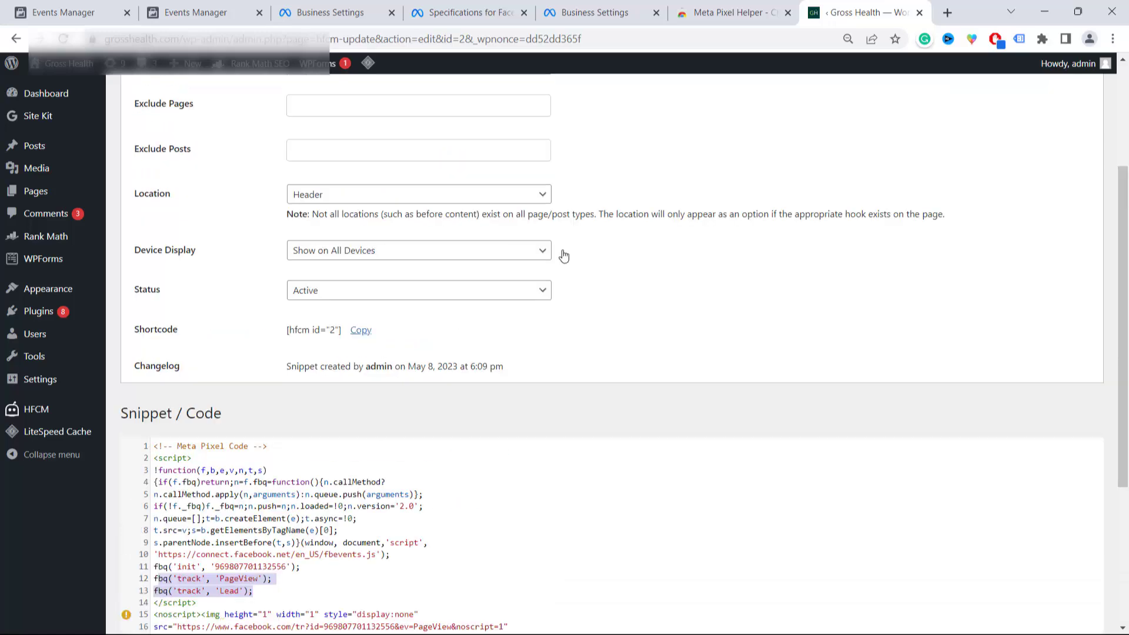
mouse_move(198, 18)
click(16, 39)
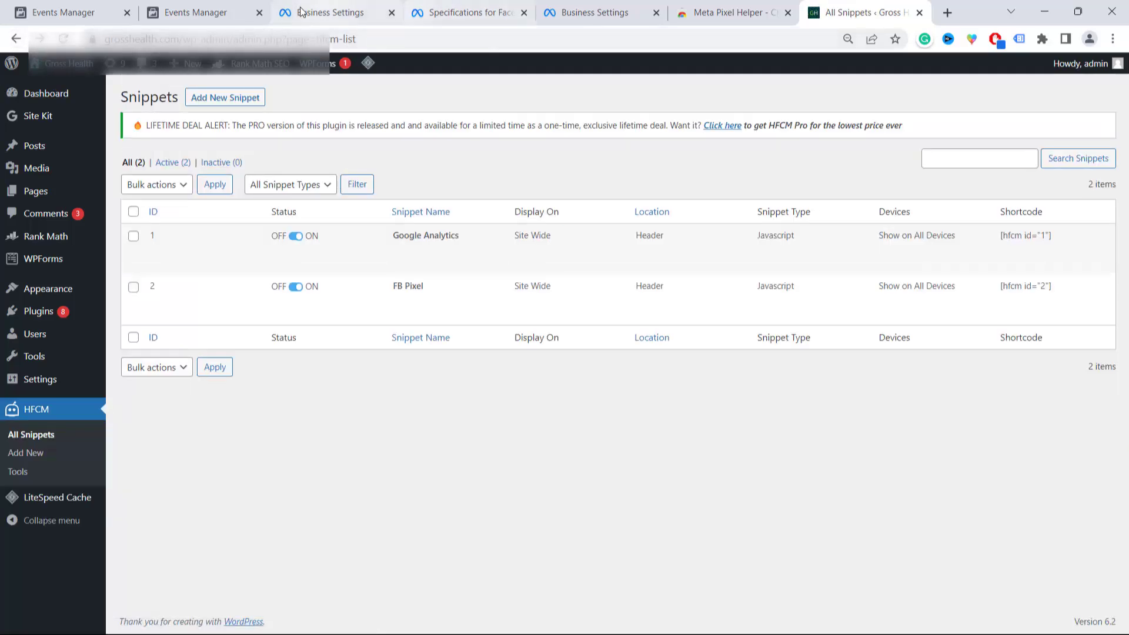
Check the GH Pixel overview in Events Manager and examine the Meta Pixel Helper extension's page in the Chrome Web Store.
click(187, 18)
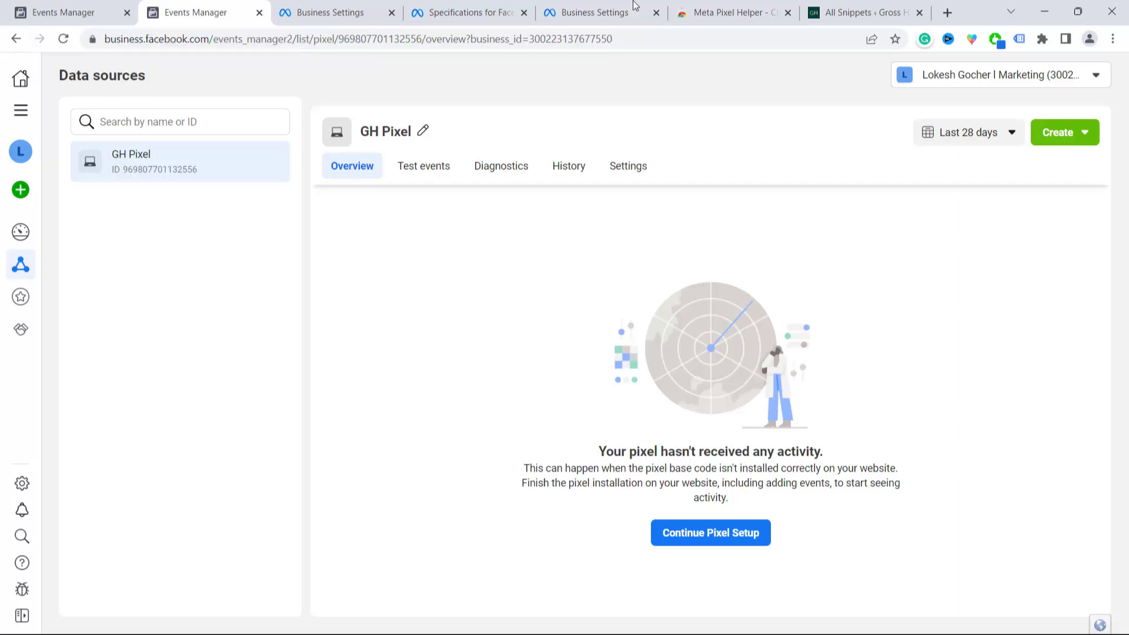
click(738, 12)
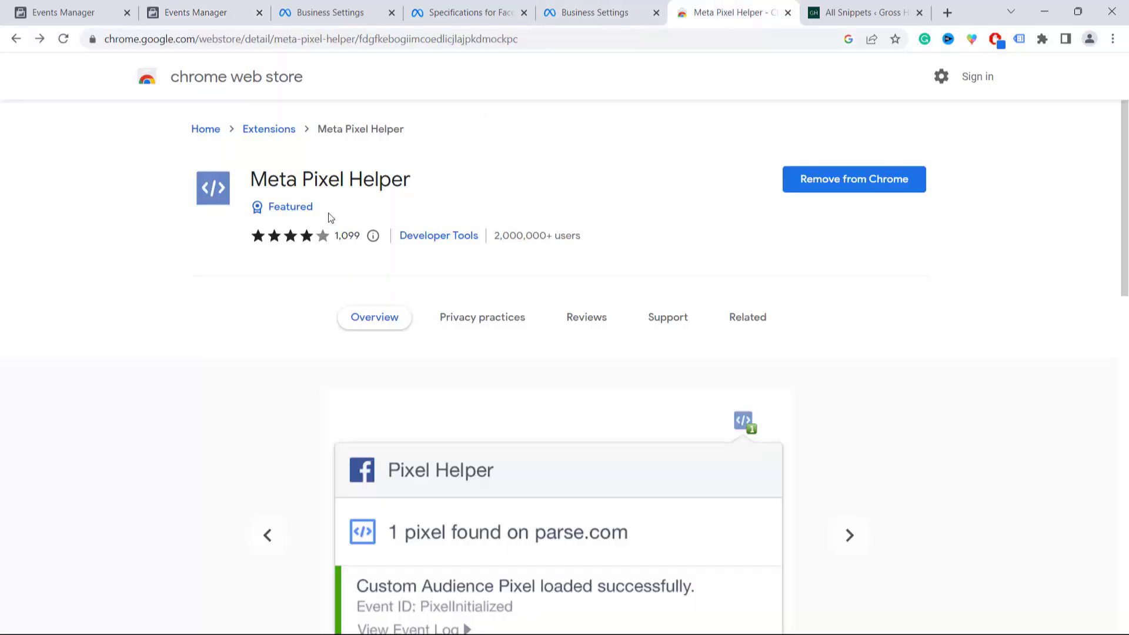
drag(248, 182, 451, 192)
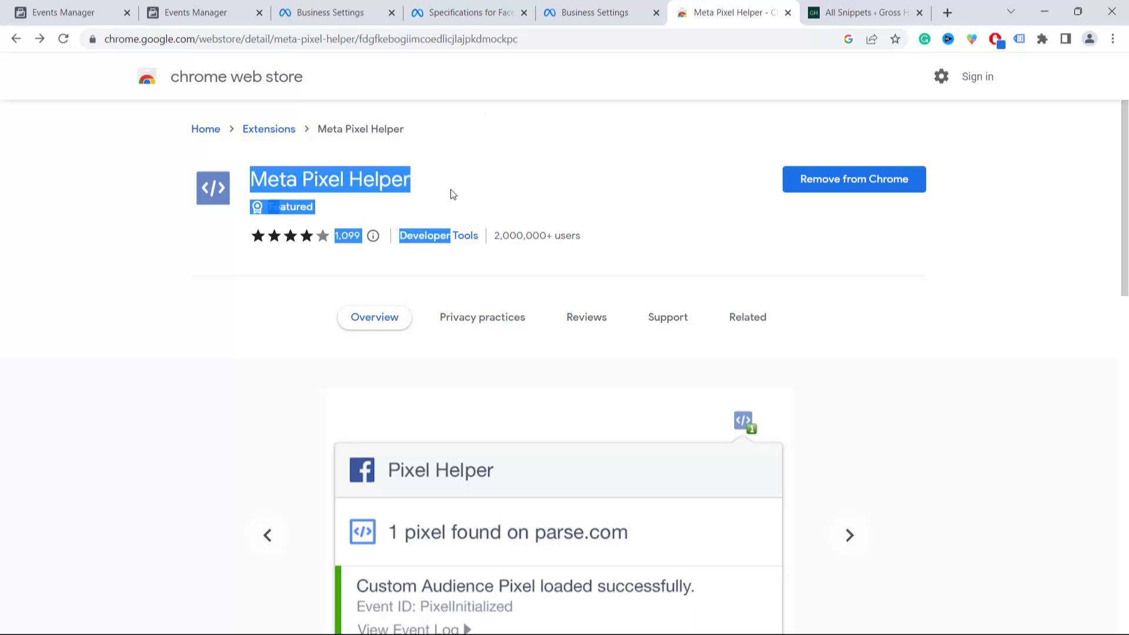
click(446, 189)
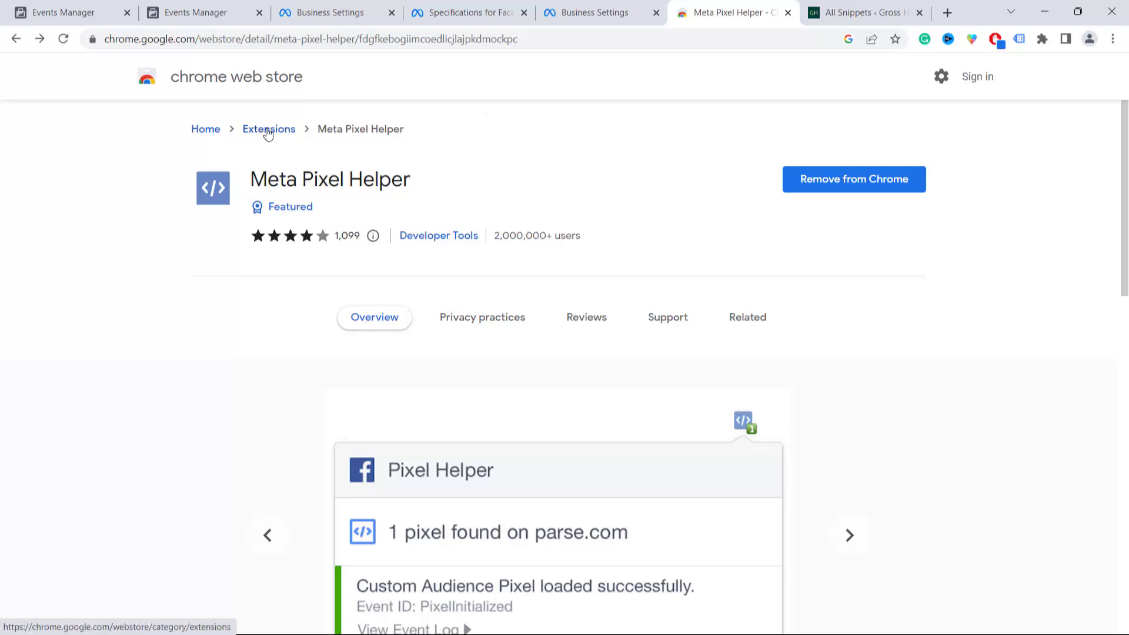
drag(250, 183, 413, 183)
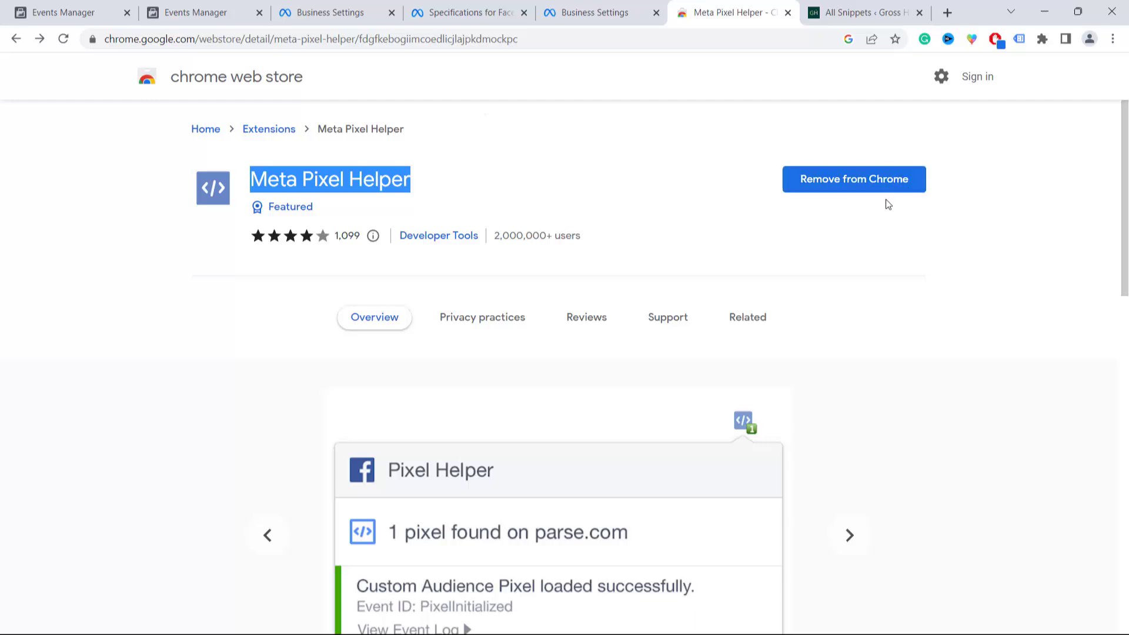
click(689, 188)
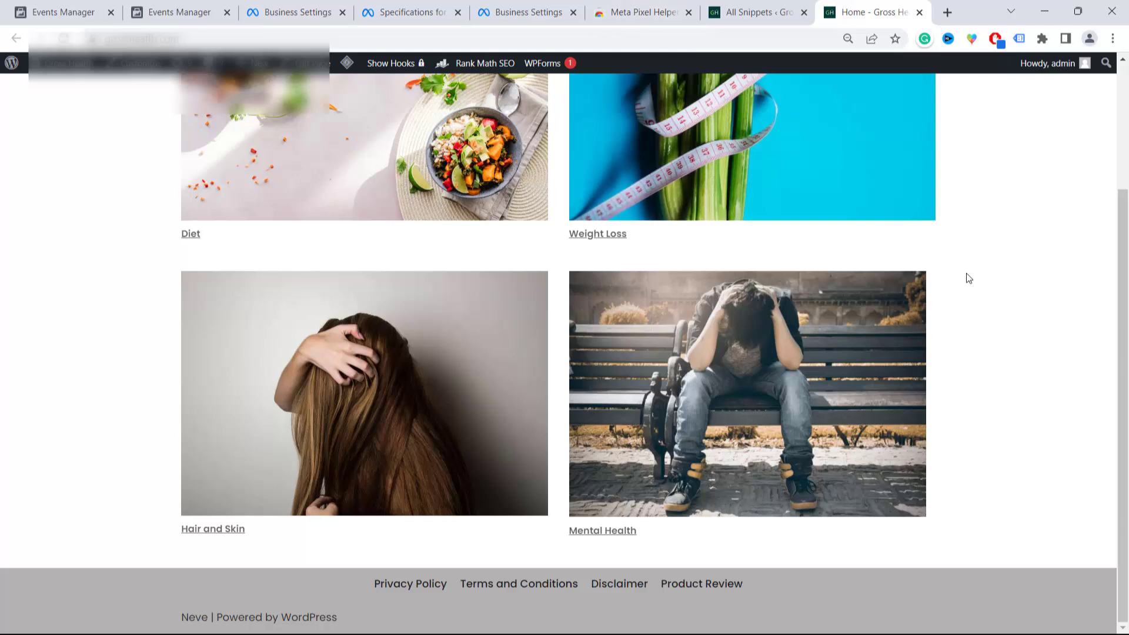
Pin the Meta Pixel Helper extension in the browser and reload the website page to let it run there.
click(1044, 41)
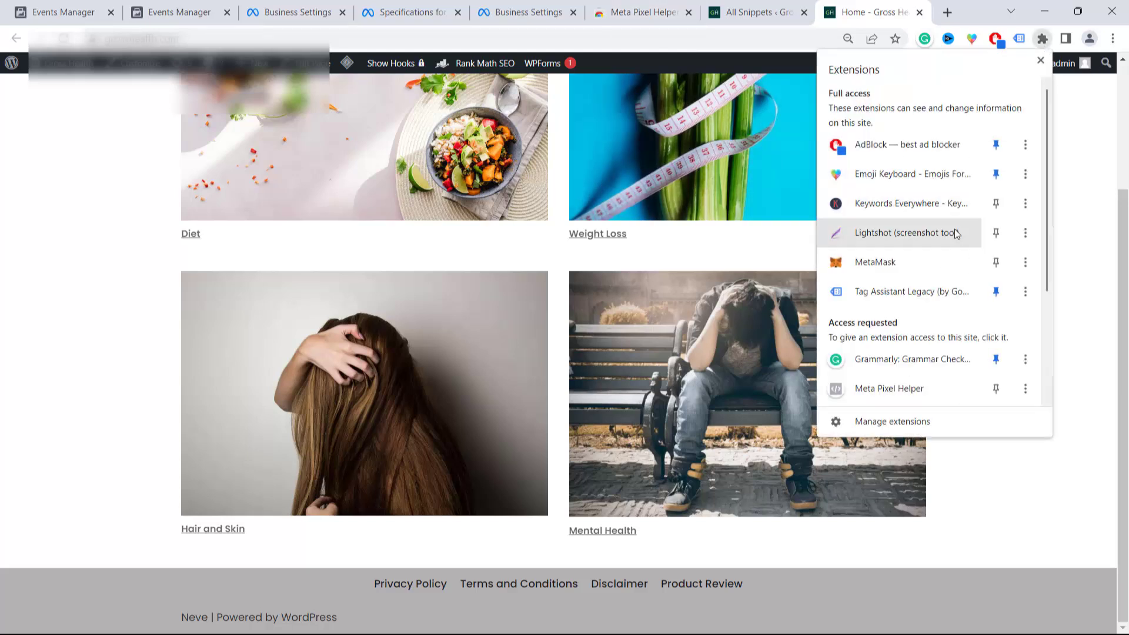
scroll(933, 295, down, 3)
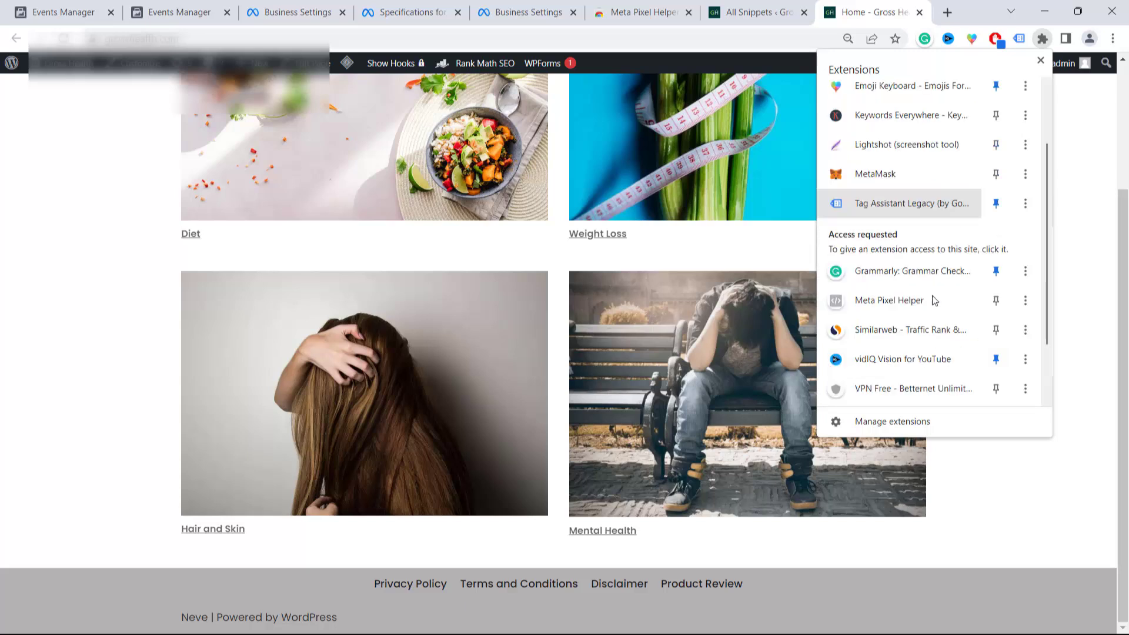
click(996, 301)
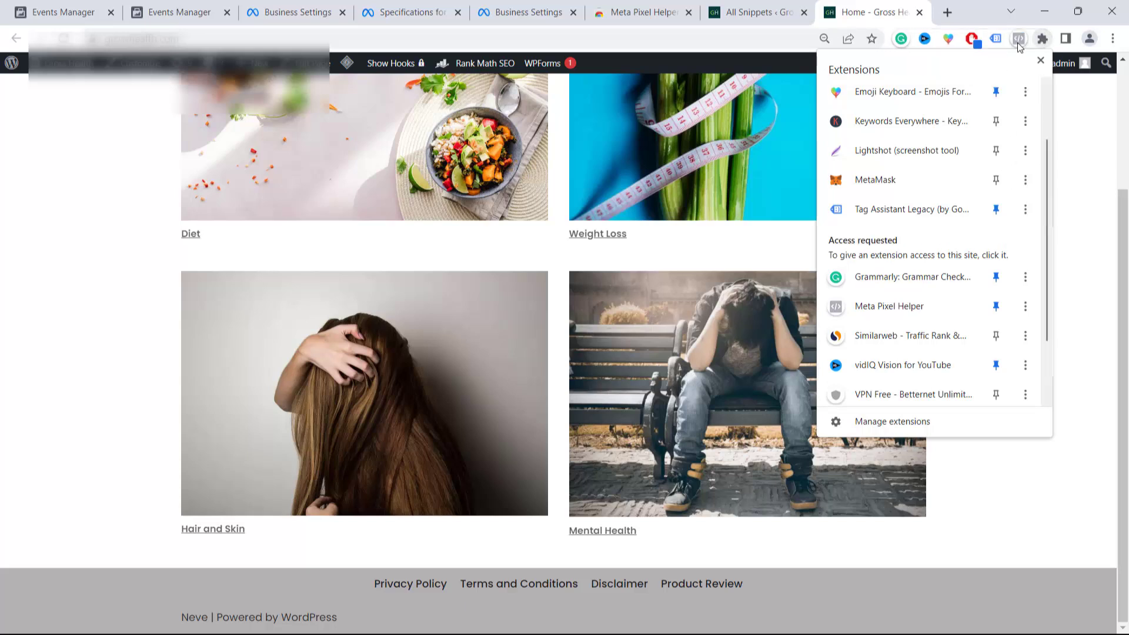
click(1019, 41)
click(997, 108)
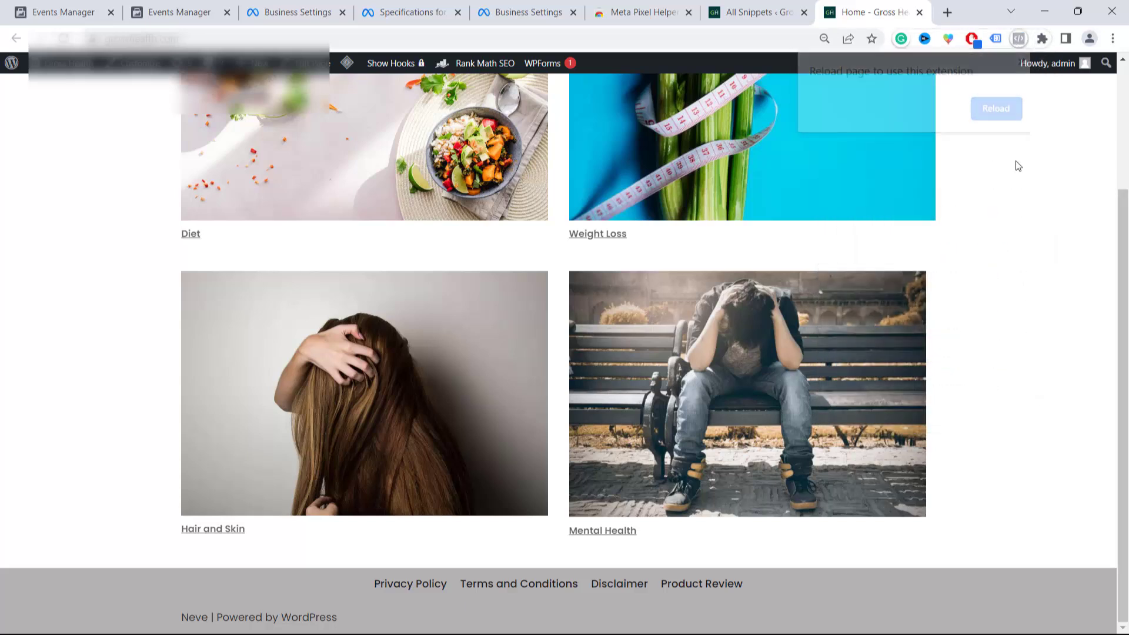
click(1019, 40)
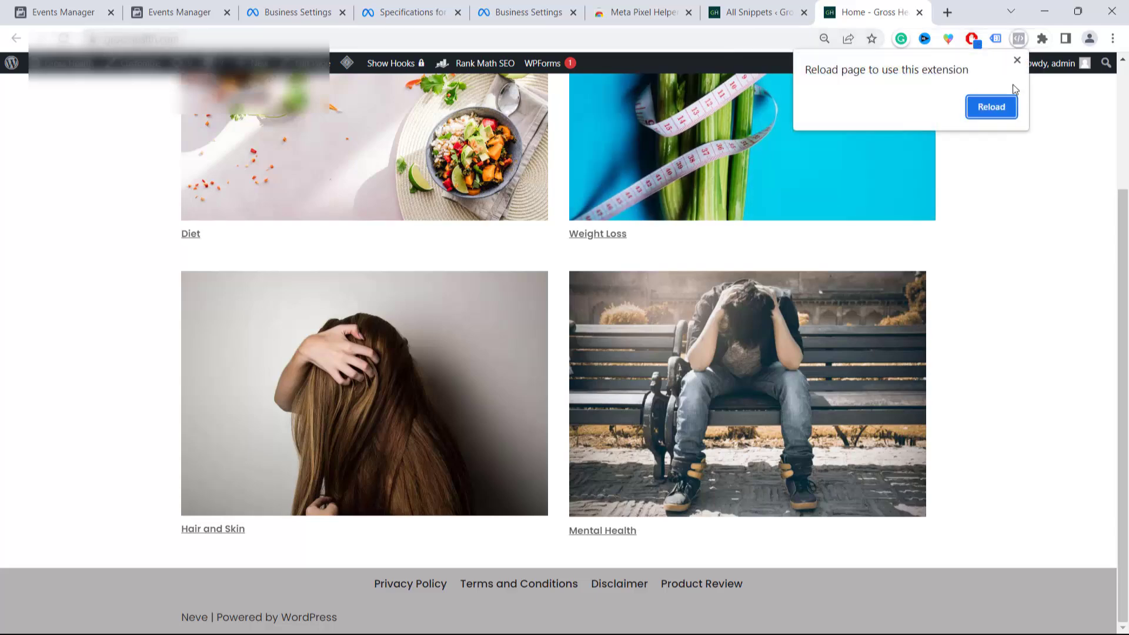
click(991, 106)
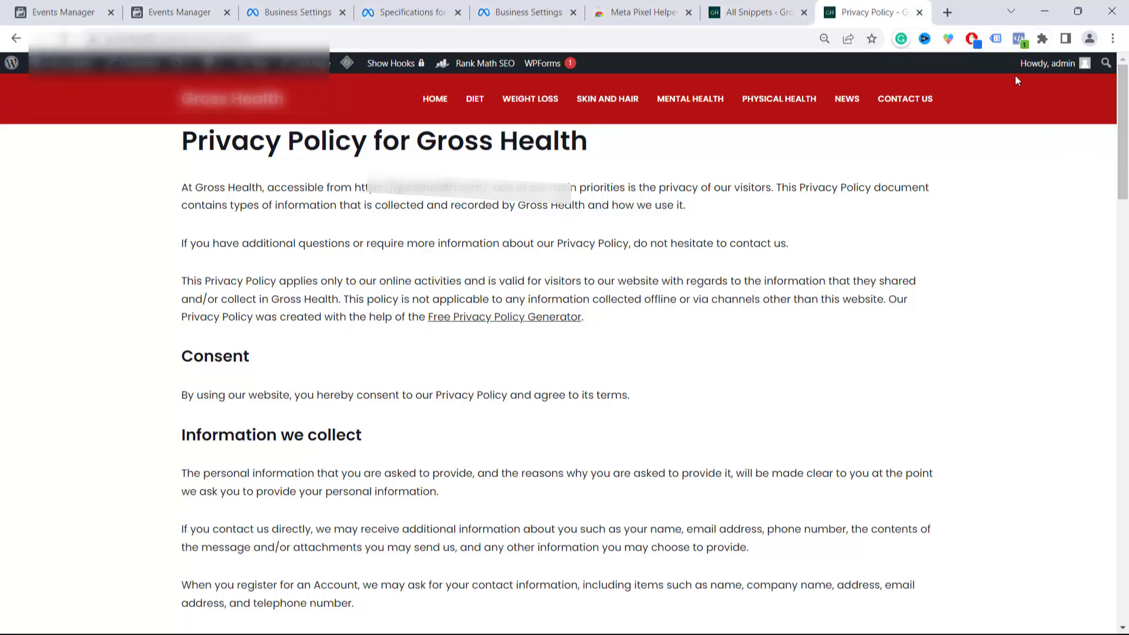
Inspect the PageView details in Meta Pixel Helper on the Privacy Policy page and compare its pixel ID with the FB Pixel snippet's code.
click(1020, 39)
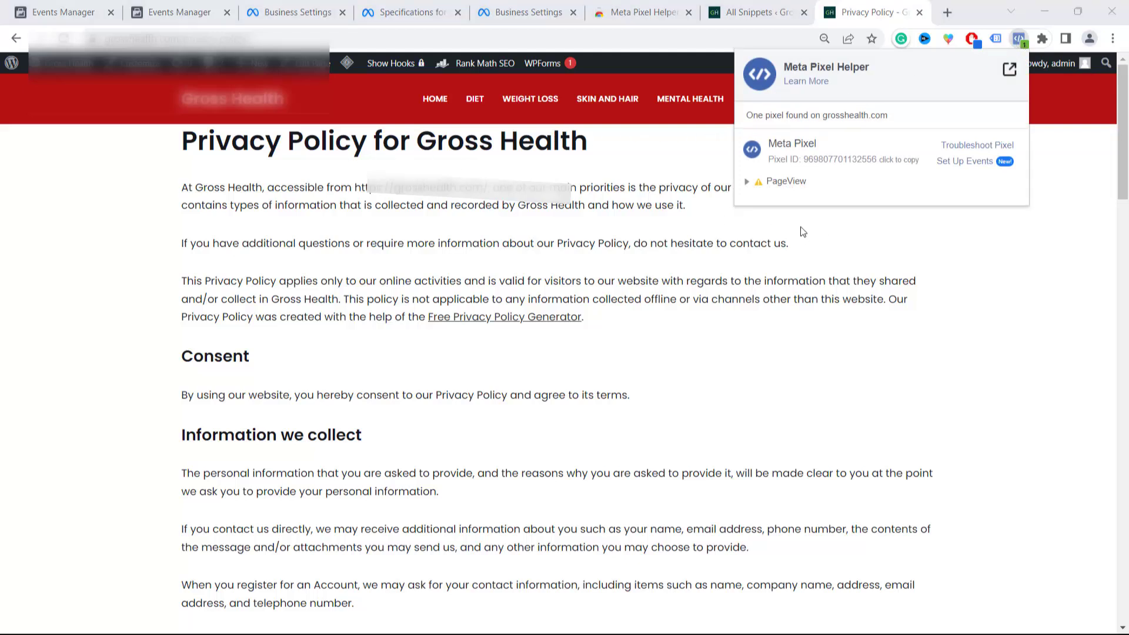
click(746, 186)
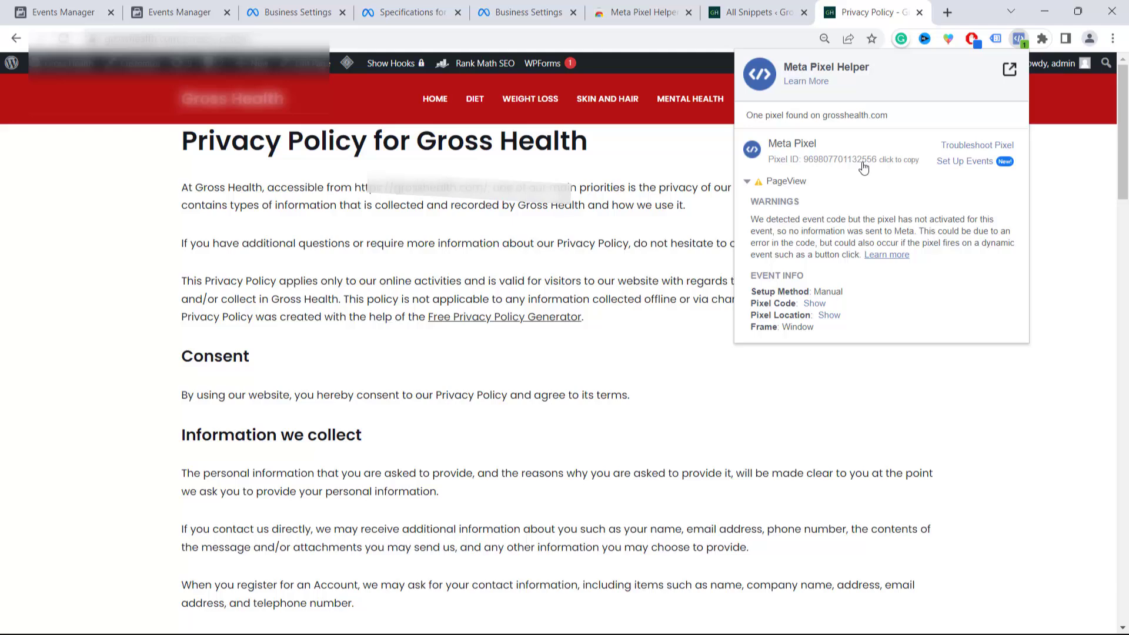
click(734, 18)
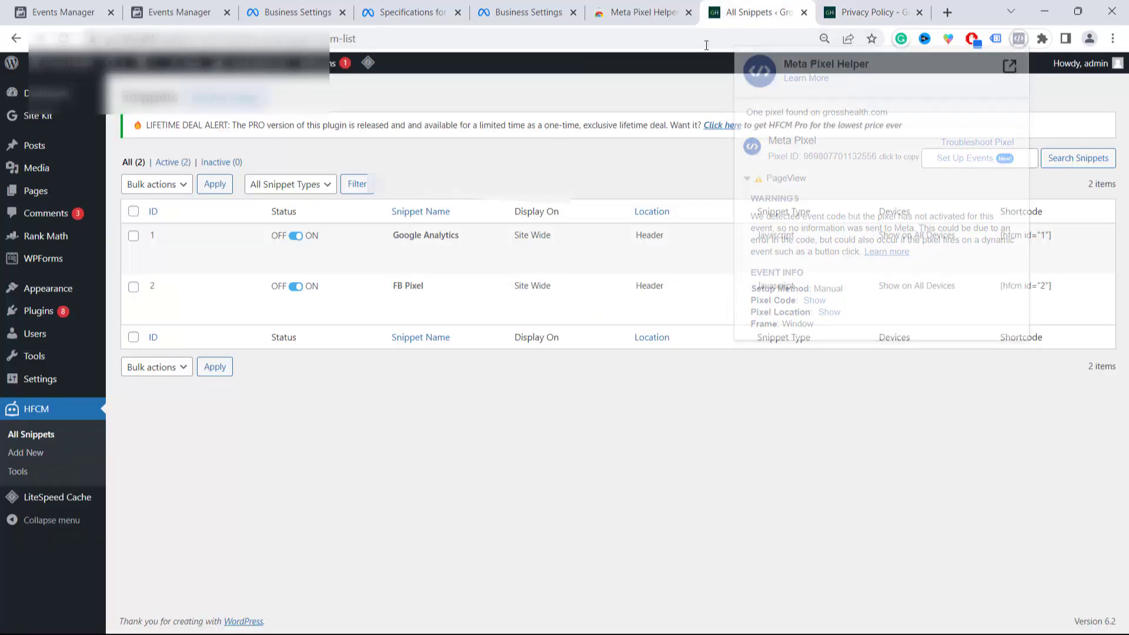
mouse_move(231, 307)
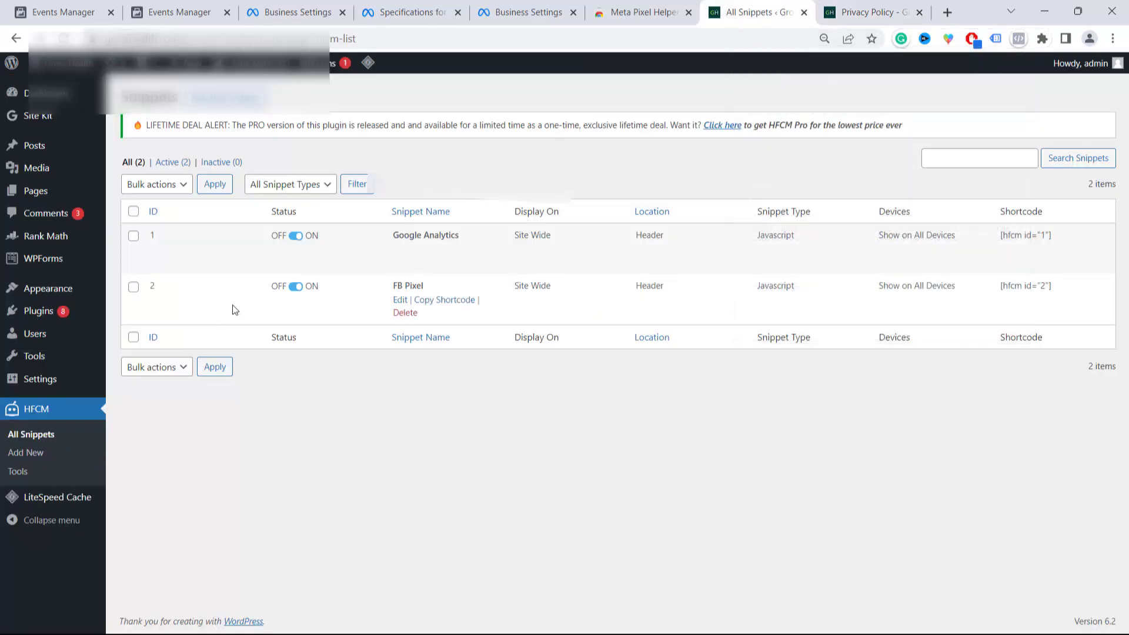
click(400, 301)
click(864, 12)
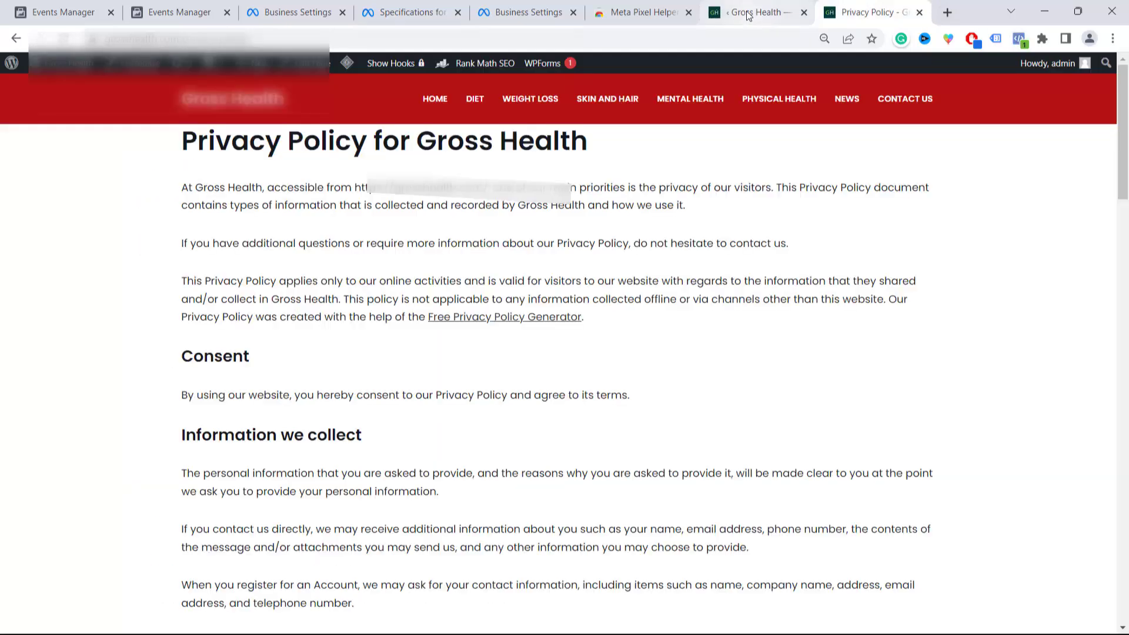
click(749, 15)
scroll(504, 460, down, 7)
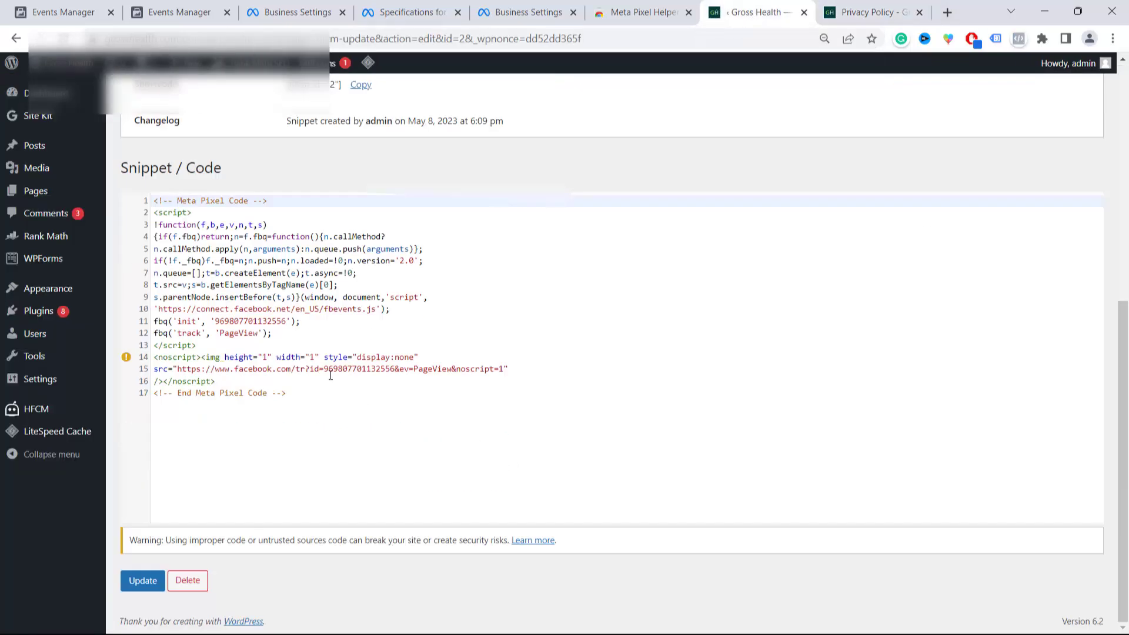
drag(286, 321, 279, 322)
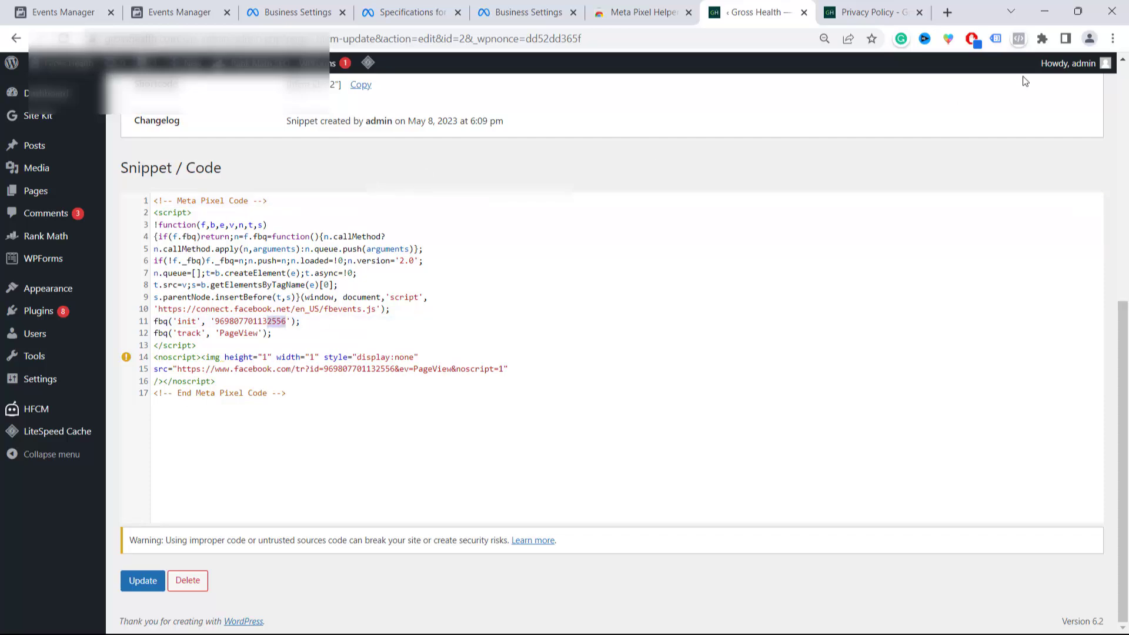
click(868, 13)
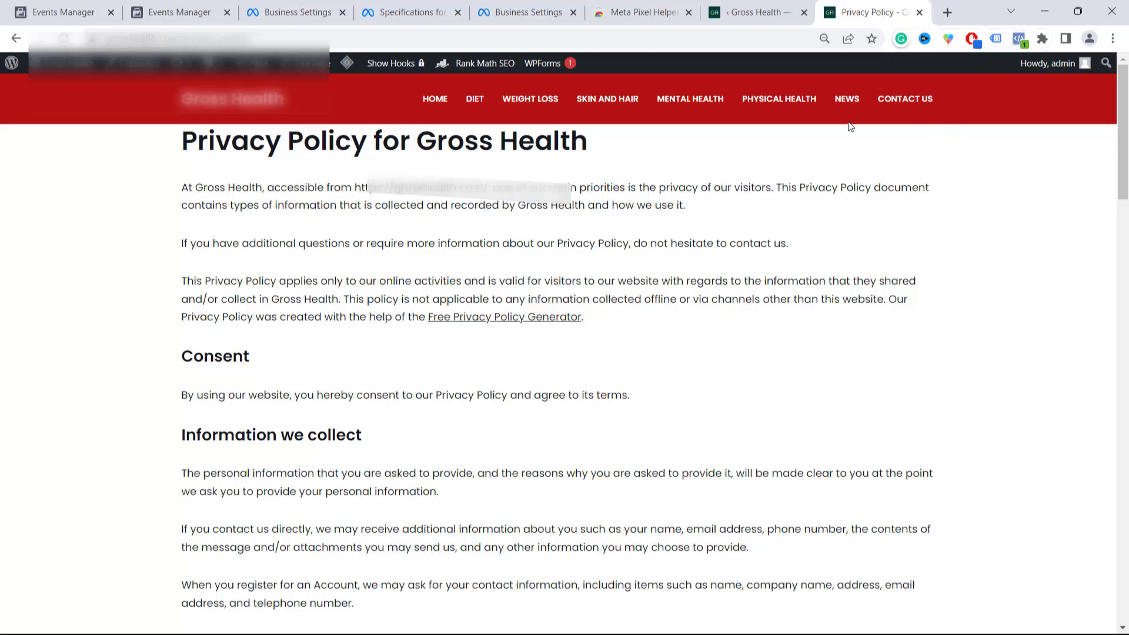
click(1017, 41)
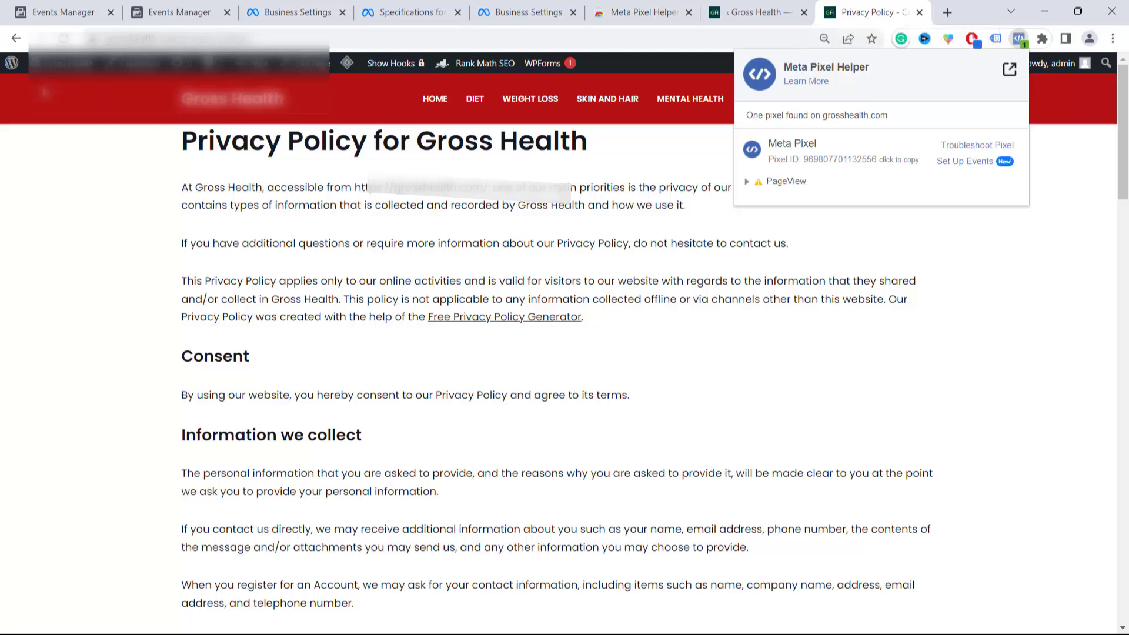
Switch to Events Manager, reload the GH Pixel overview, review its activity and open the options for adding events.
click(69, 12)
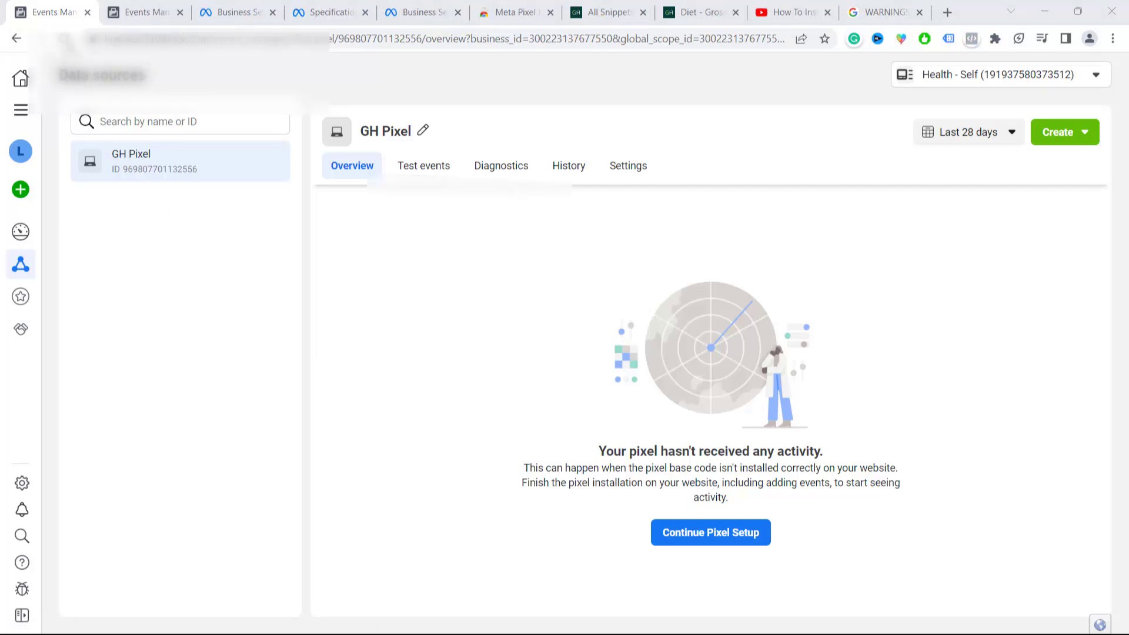
click(64, 38)
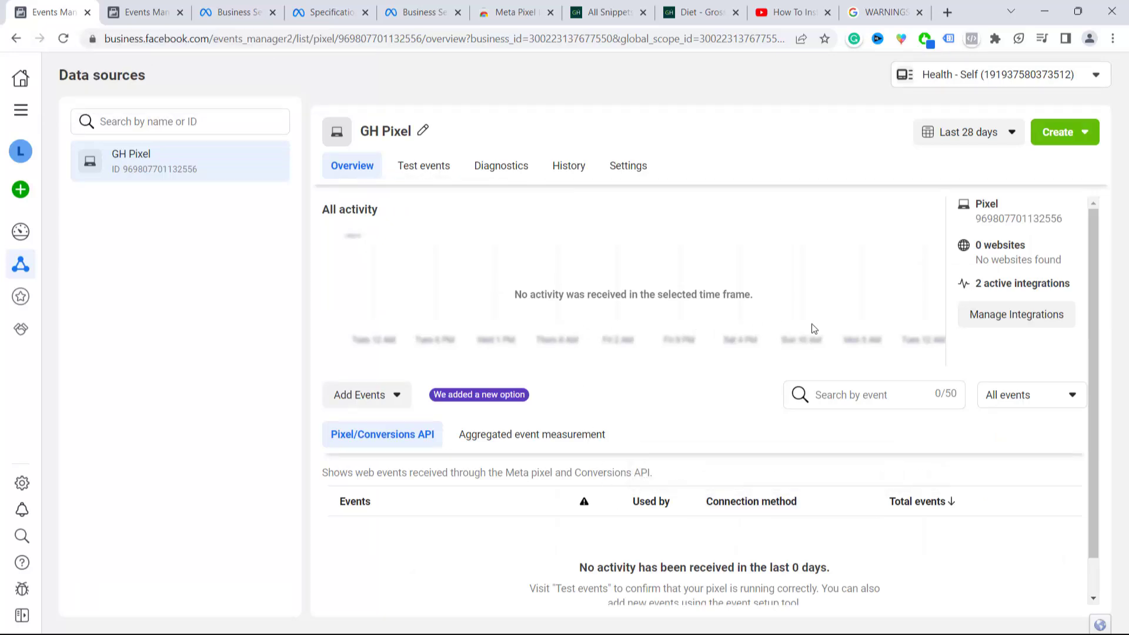
scroll(895, 321, down, 2)
scroll(893, 322, up, 2)
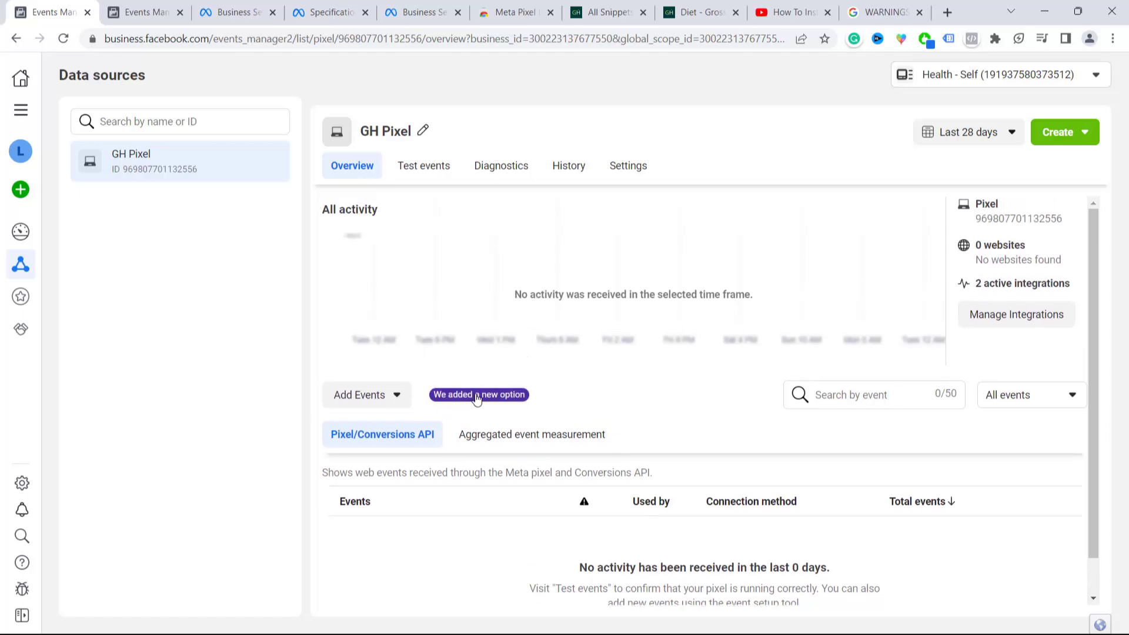
click(383, 398)
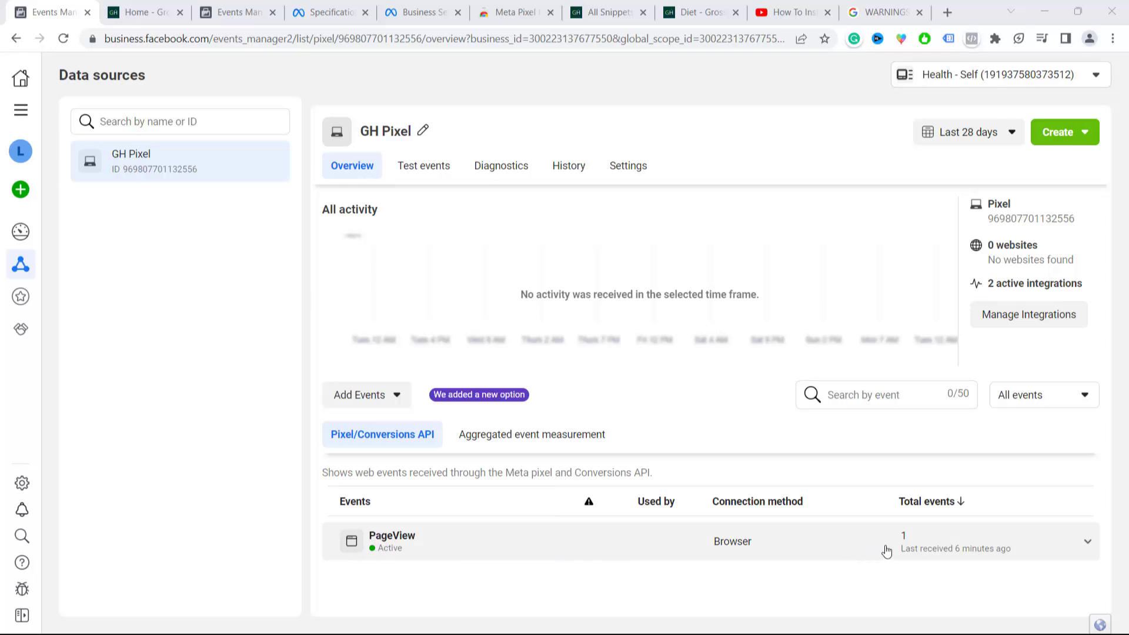
Examine the PageView event's details in the GH Pixel overview, check the pixel's test events, and return to the overview.
click(1086, 542)
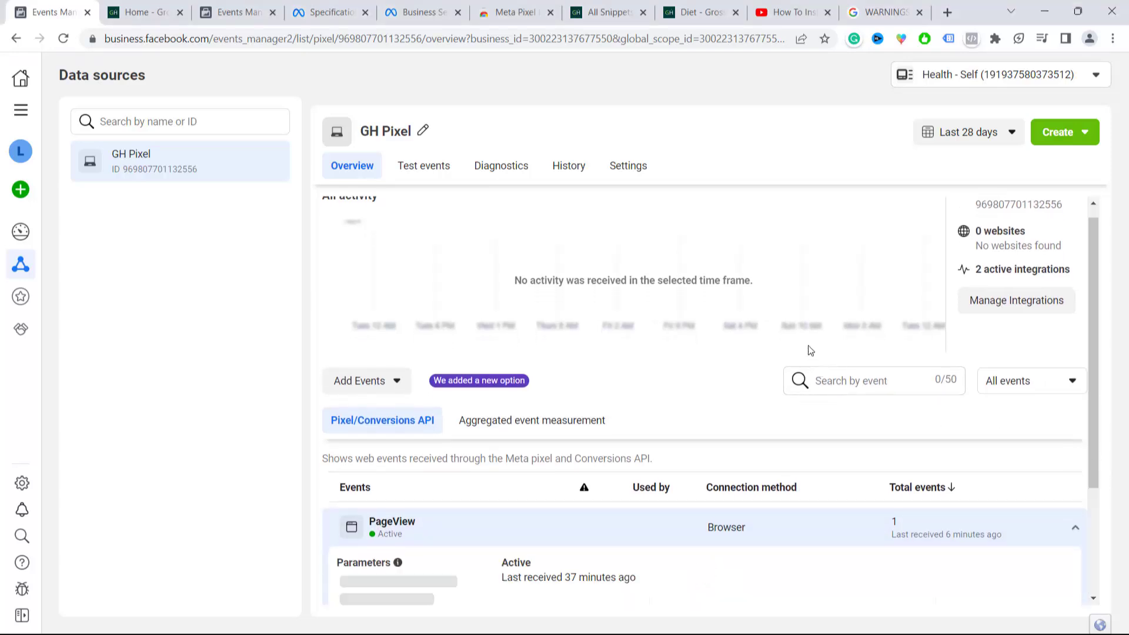
scroll(808, 346, down, 3)
scroll(762, 334, up, 3)
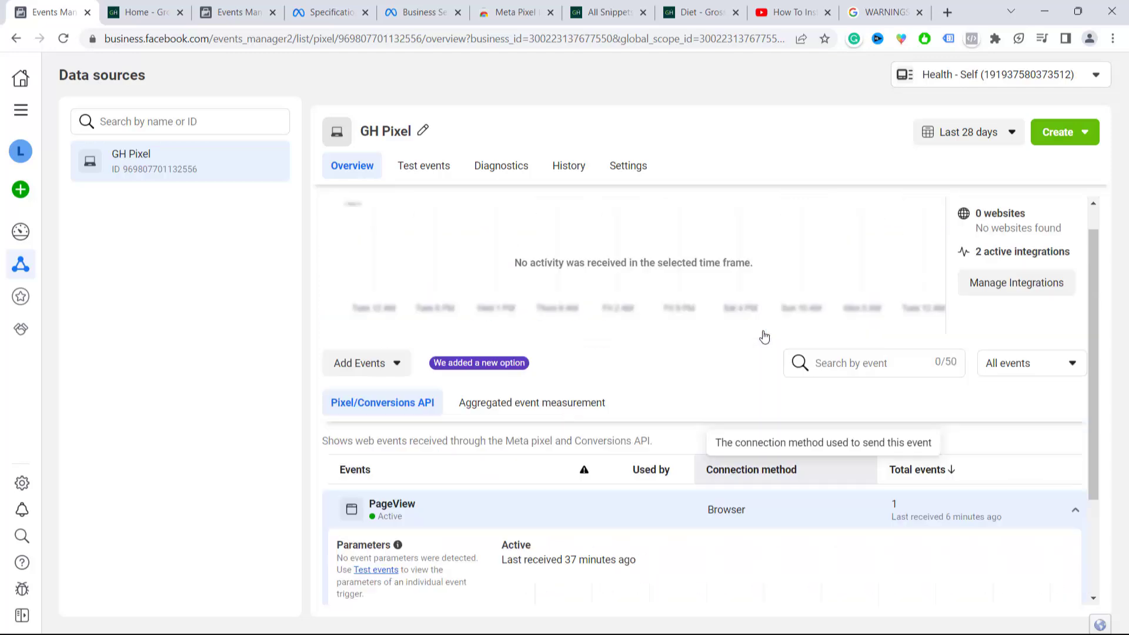
scroll(755, 335, down, 3)
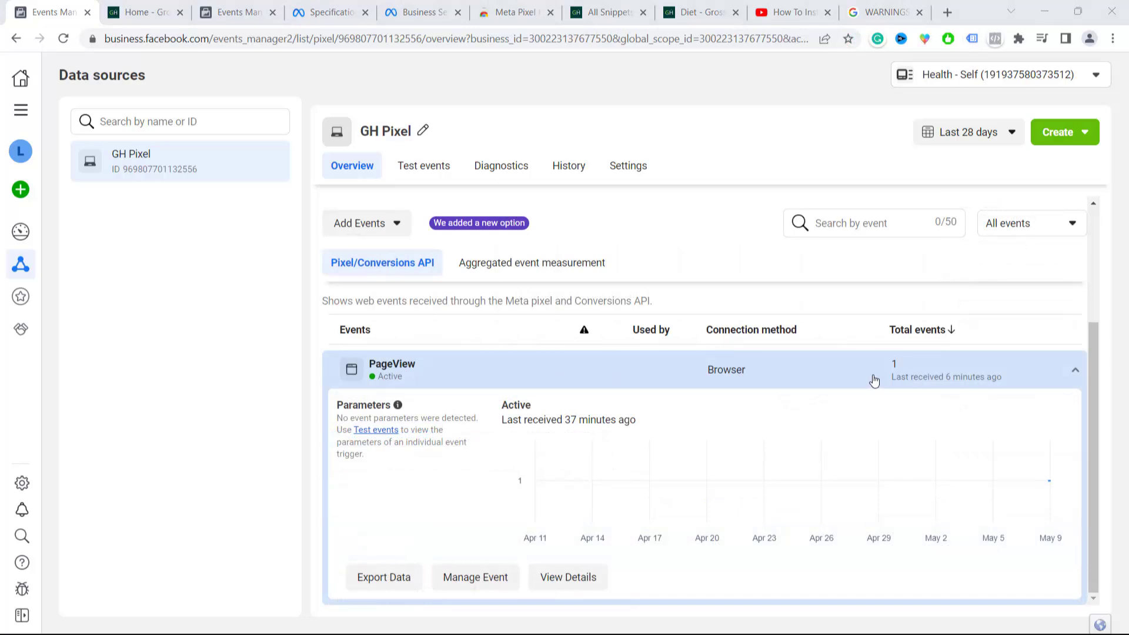
scroll(876, 356, up, 3)
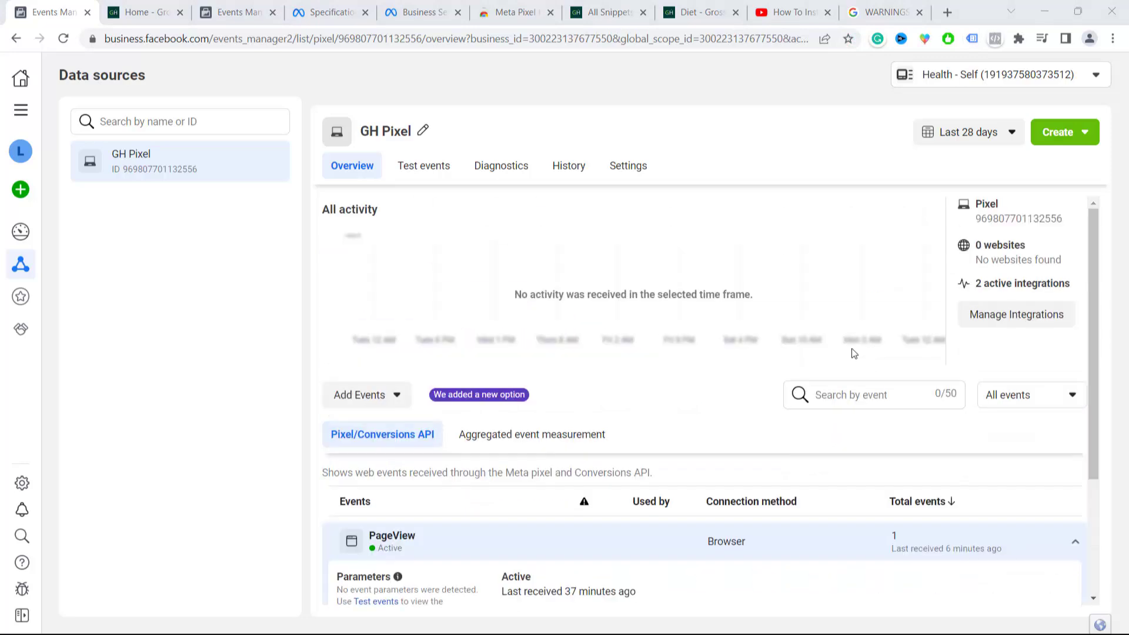
click(425, 166)
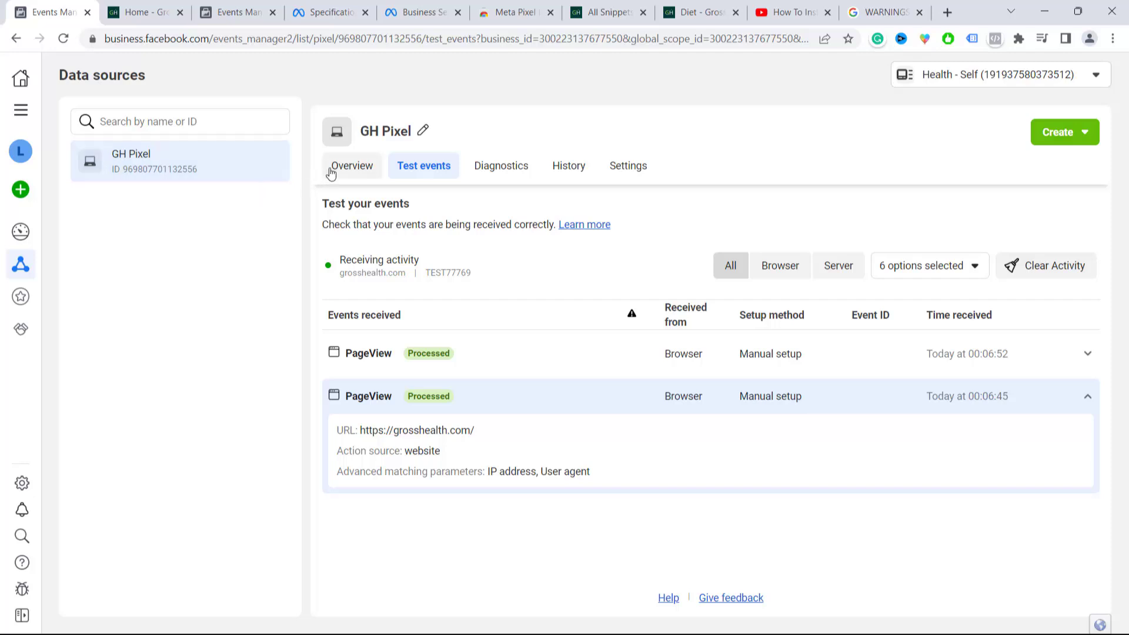
click(354, 165)
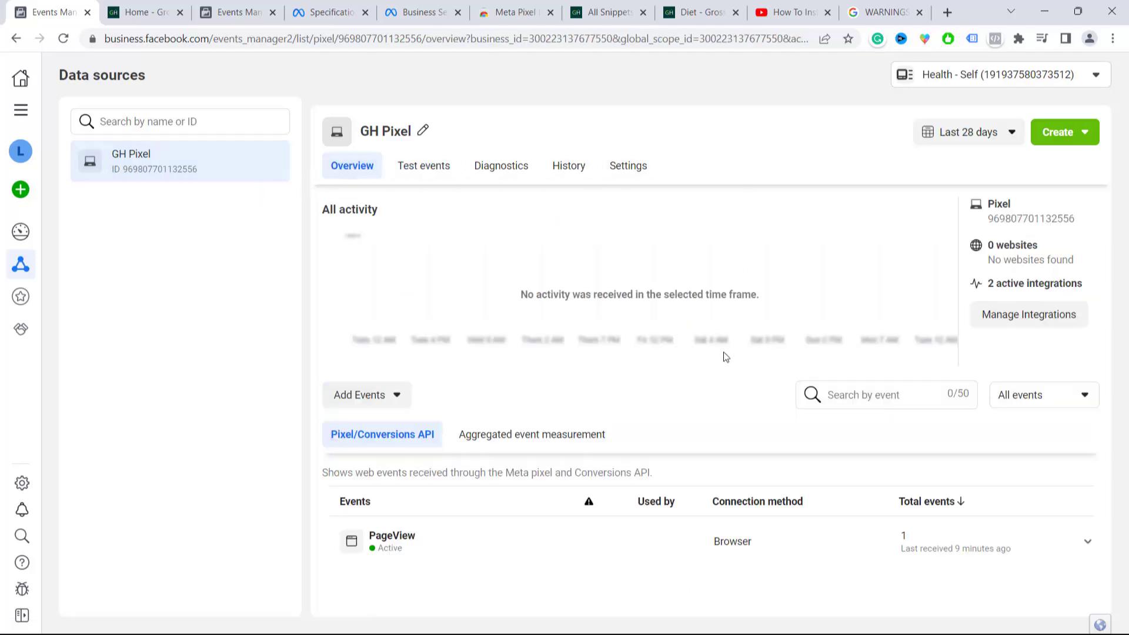